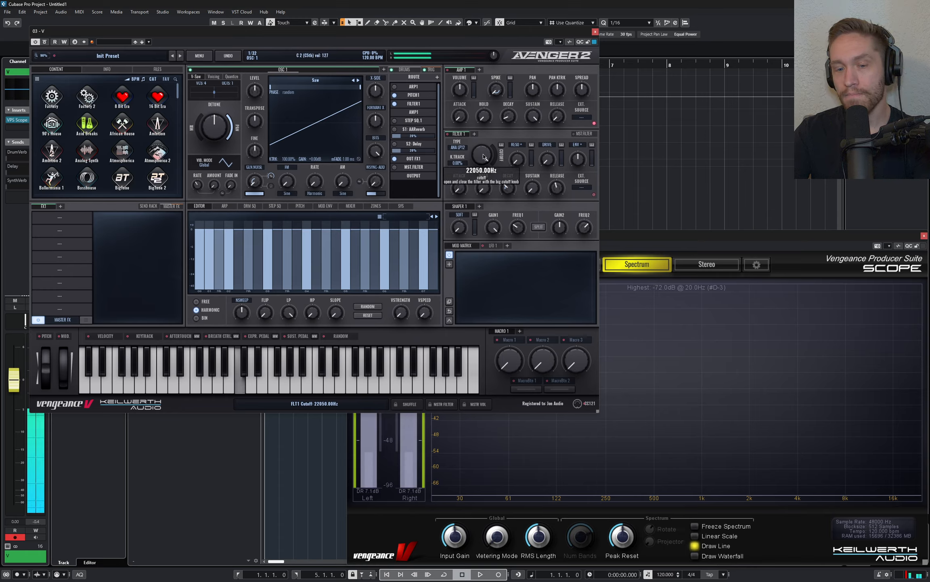
Sweep Filter 1's cutoff down to about 241 Hz and fully open it again to 22050 Hz
{"action": "left_click_drag", "start_coordinate": [485, 156], "coordinate": [488, 202]}
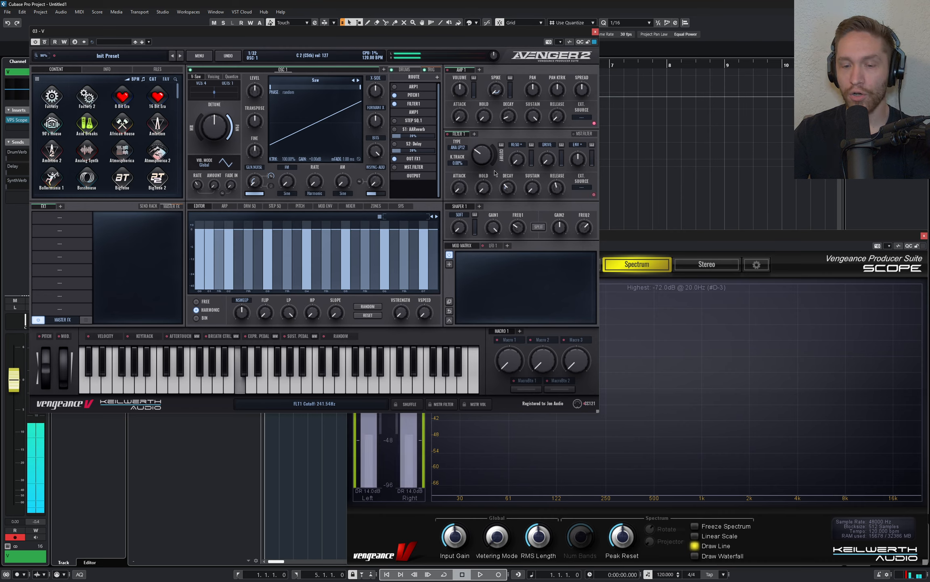
{"action": "left_click_drag", "start_coordinate": [490, 162], "coordinate": [499, 116]}
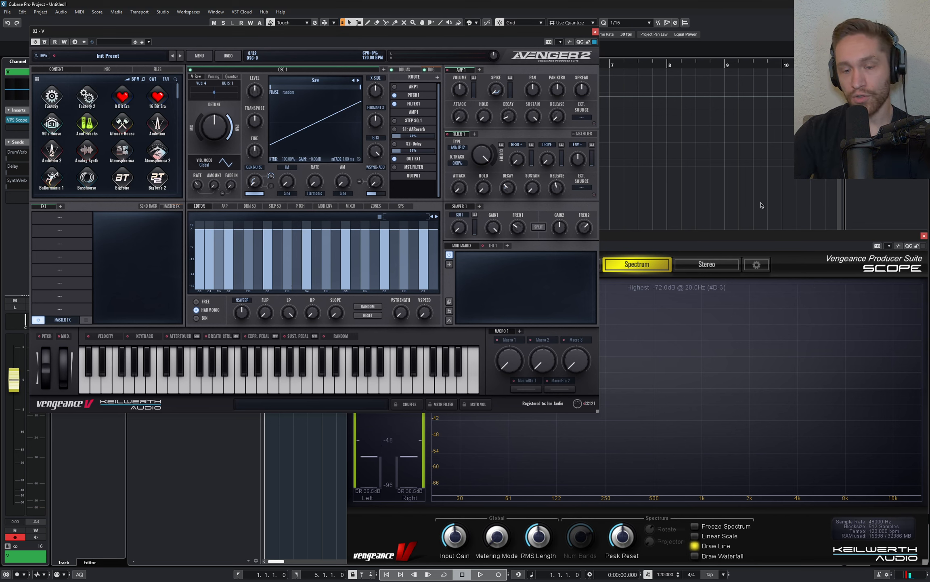
Switch Filter 1 to the steeper ANA LP18 low-pass and lower its cutoff to about 1413 Hz
{"action": "left_click", "coordinate": [460, 148]}
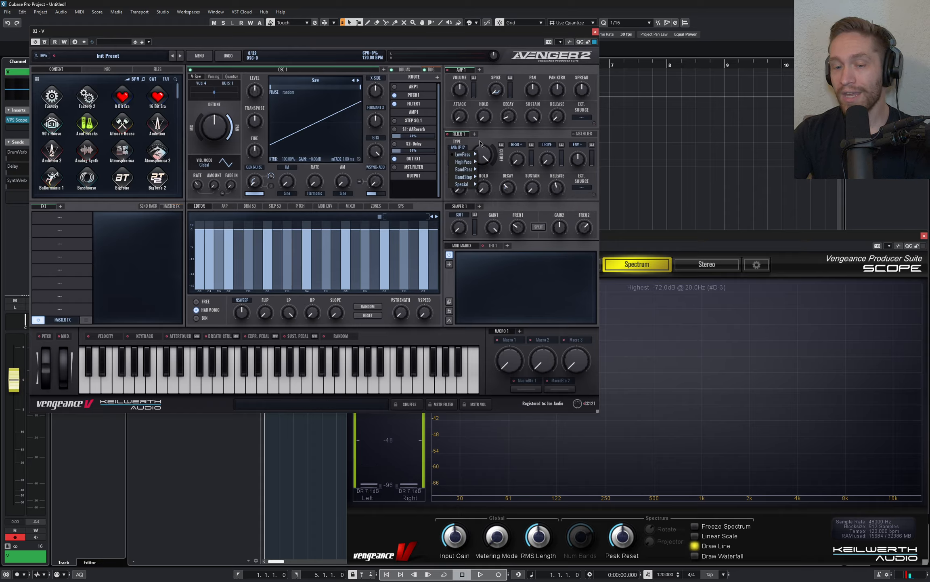
{"action": "left_click", "coordinate": [460, 150]}
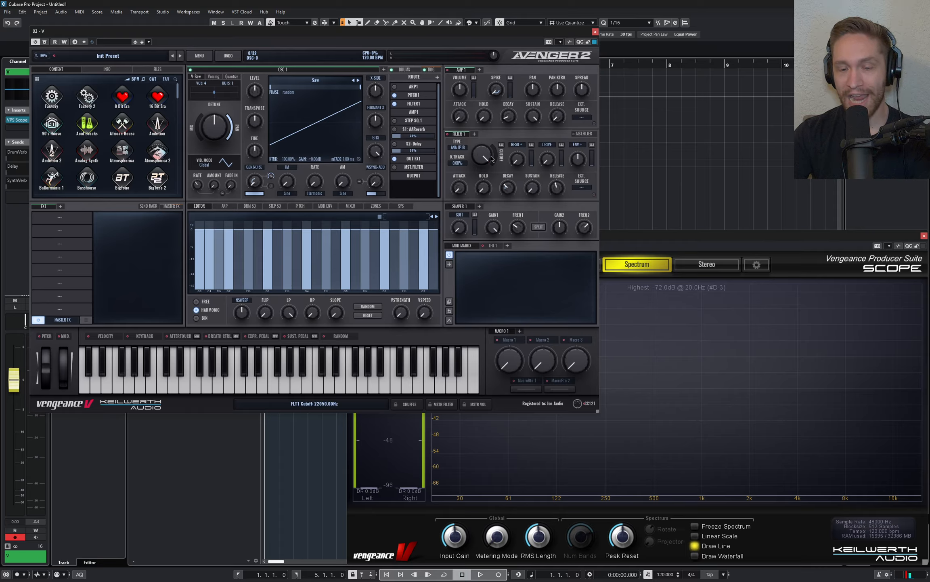
{"action": "left_click_drag", "start_coordinate": [492, 158], "coordinate": [489, 187]}
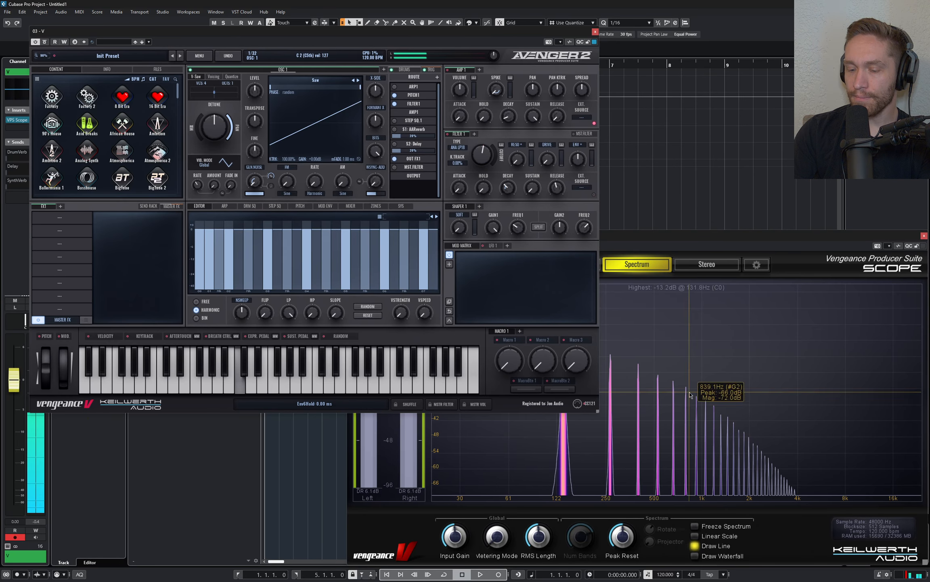
Freeze the spectrum to compare it with the ANA LP24 slope, unfreeze it, and fully reopen Filter 1's cutoff
{"action": "left_click", "coordinate": [694, 526]}
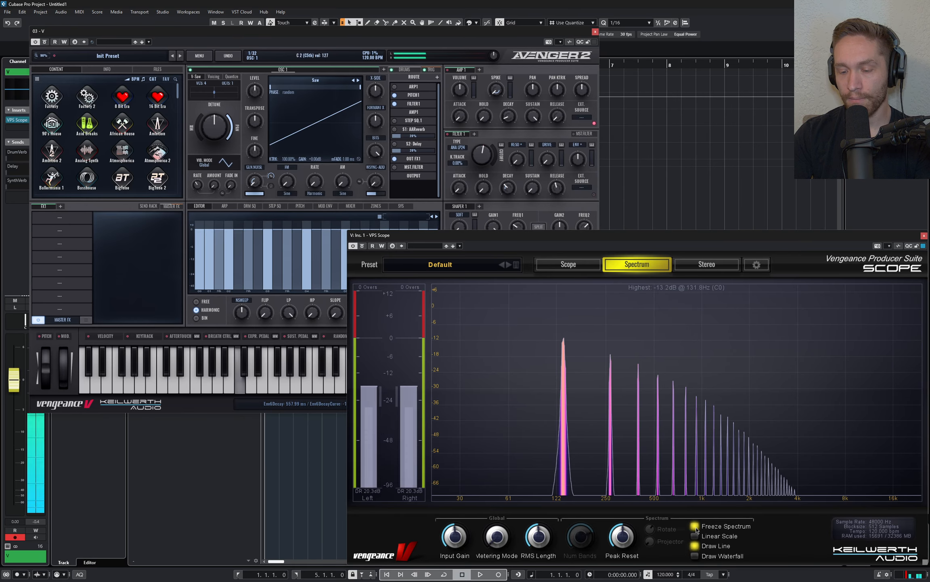
{"action": "left_click", "coordinate": [695, 526]}
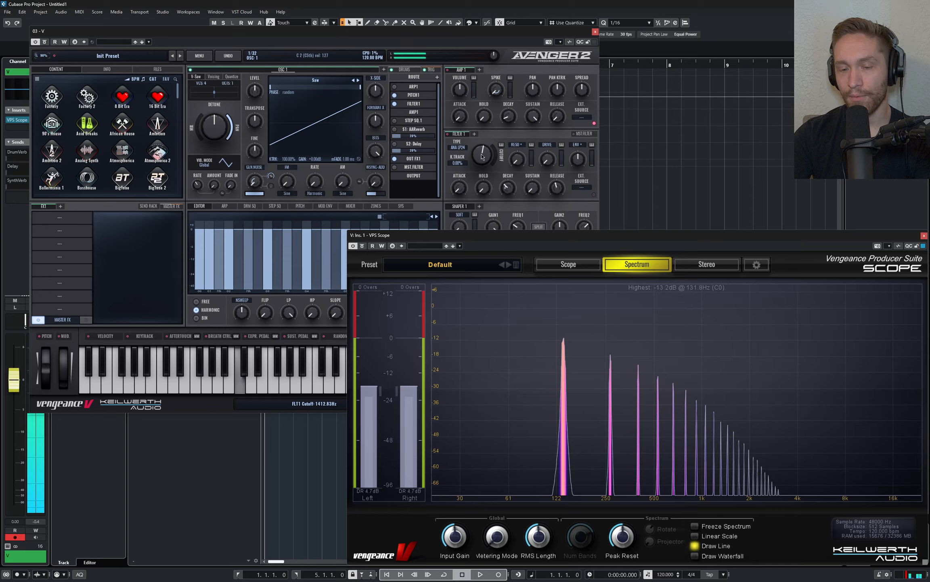
{"action": "left_click_drag", "start_coordinate": [481, 157], "coordinate": [500, 115]}
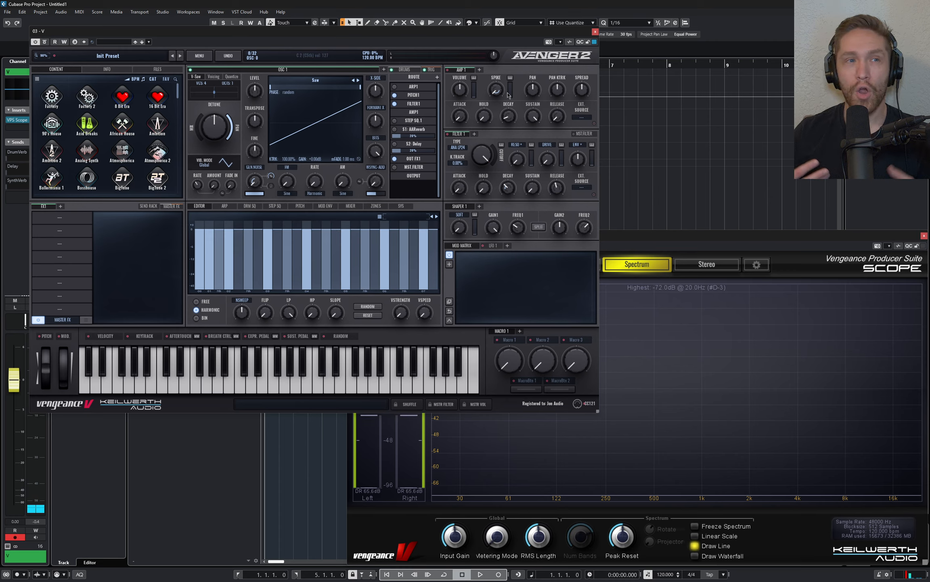
Set Filter 1 to the OnePole LP6 low-pass, sweep its cutoff, and leave it slightly below fully open
{"action": "left_click", "coordinate": [466, 153]}
{"action": "mouse_move", "coordinate": [467, 155]}
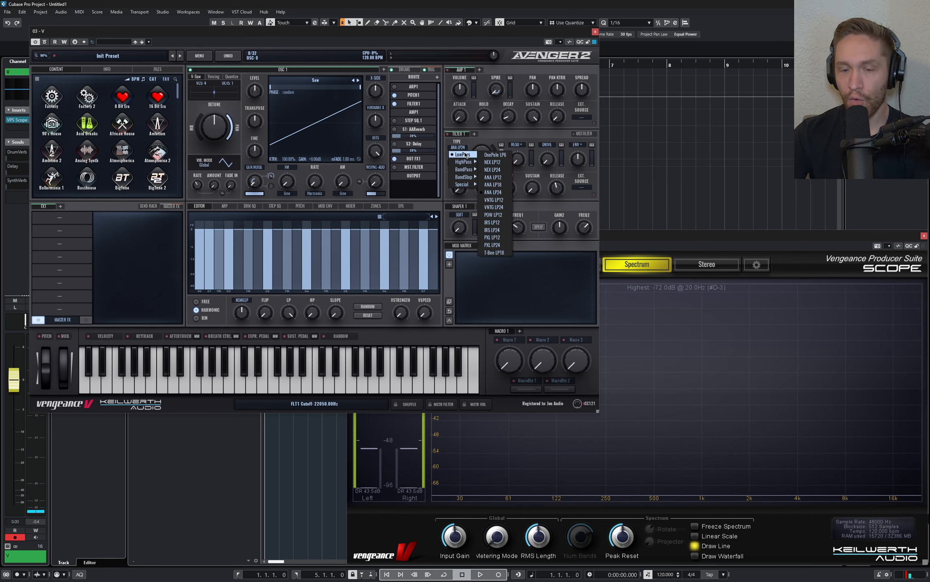
{"action": "left_click", "coordinate": [505, 156]}
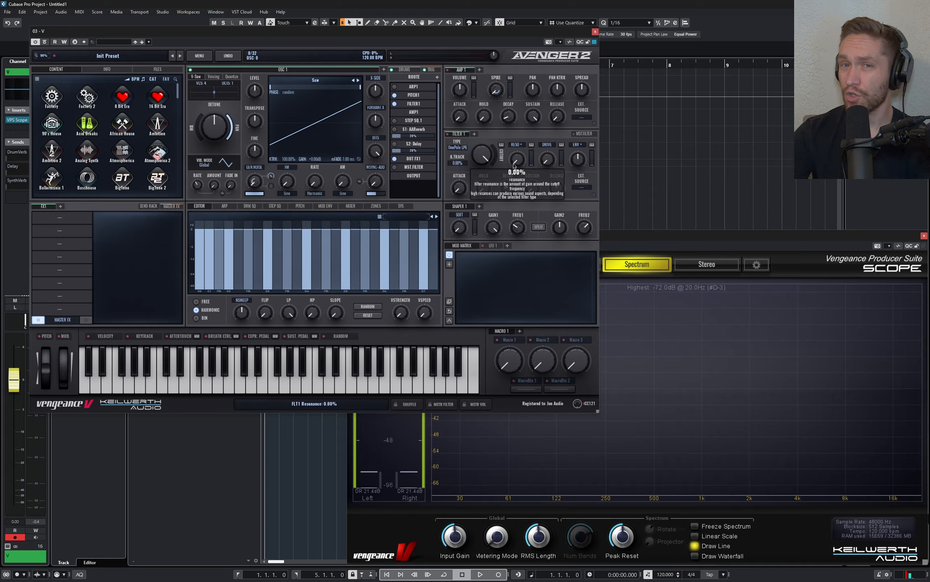
{"action": "left_click_drag", "start_coordinate": [487, 161], "coordinate": [493, 129]}
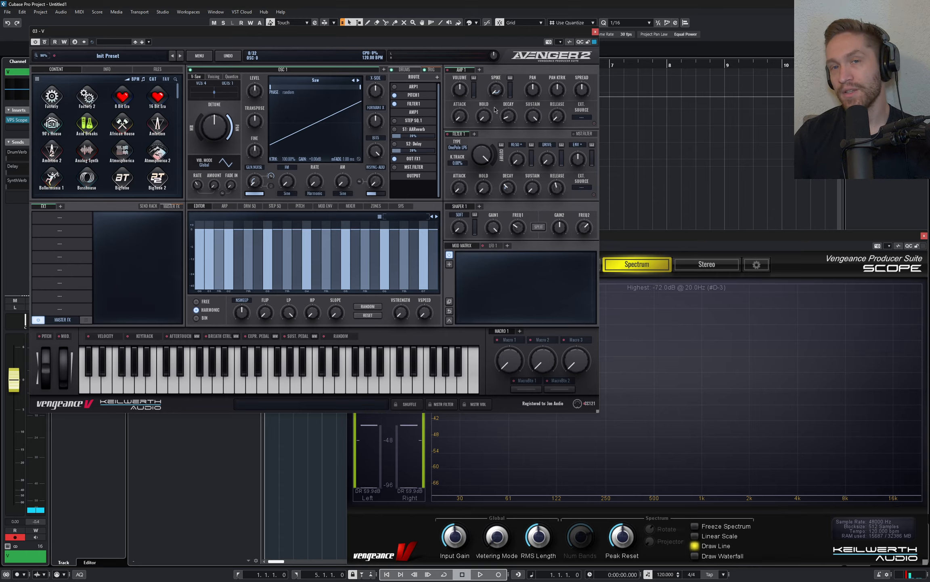
{"action": "mouse_move", "coordinate": [486, 156]}
{"action": "left_mouse_down"}
{"action": "mouse_move", "coordinate": [487, 213]}
{"action": "mouse_move", "coordinate": [488, 162]}
{"action": "left_mouse_up"}
{"action": "mouse_move", "coordinate": [500, 156]}
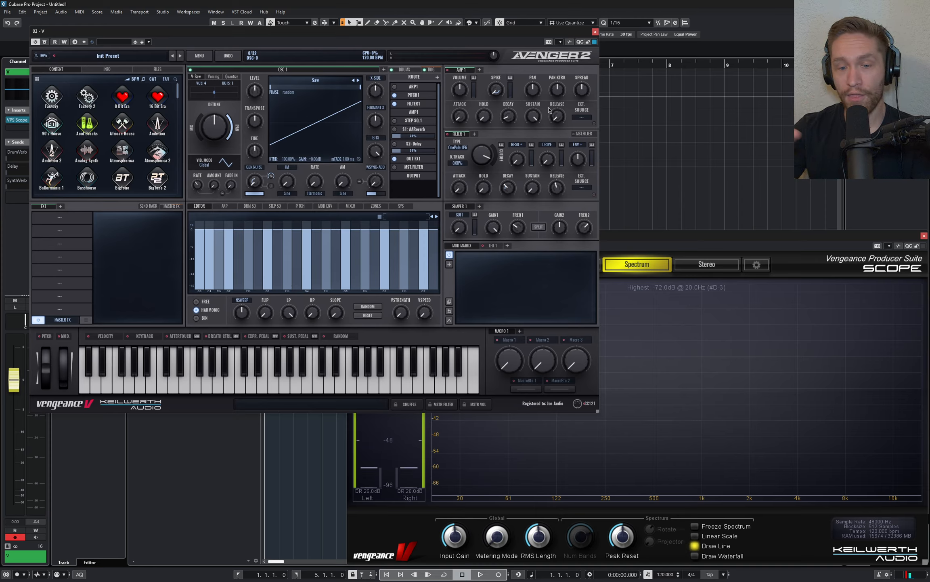
Load the Cyba Kit 1 drum kit with its drum sequencer enabled
{"action": "left_click", "coordinate": [405, 70]}
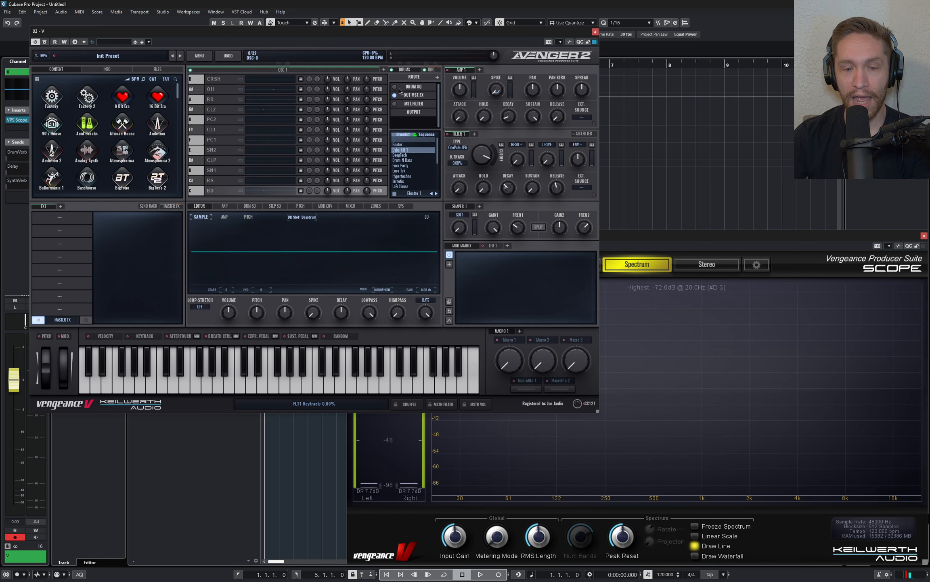
{"action": "left_click", "coordinate": [408, 150]}
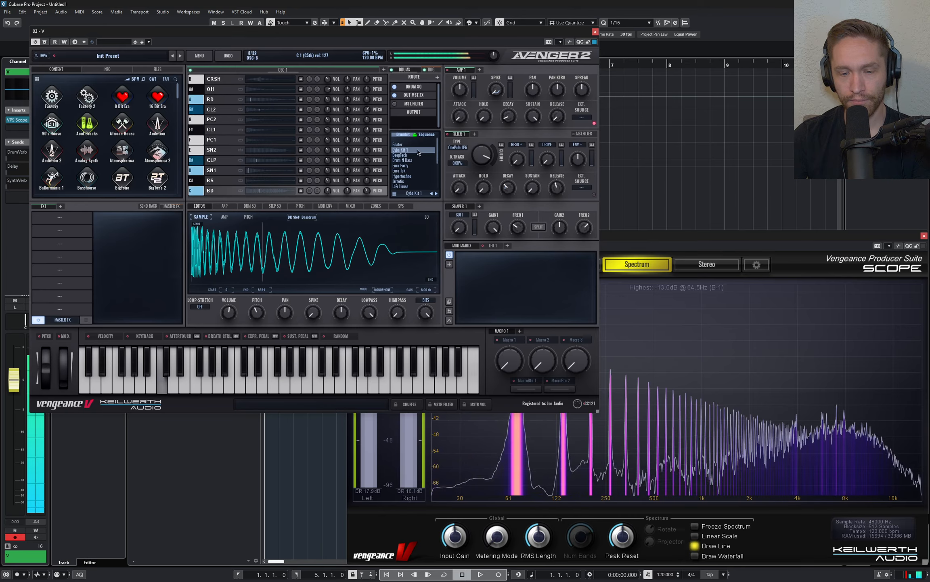
Widen OSC 1's V-Saw voices by setting their pan spread to 100%
{"action": "left_click", "coordinate": [237, 70]}
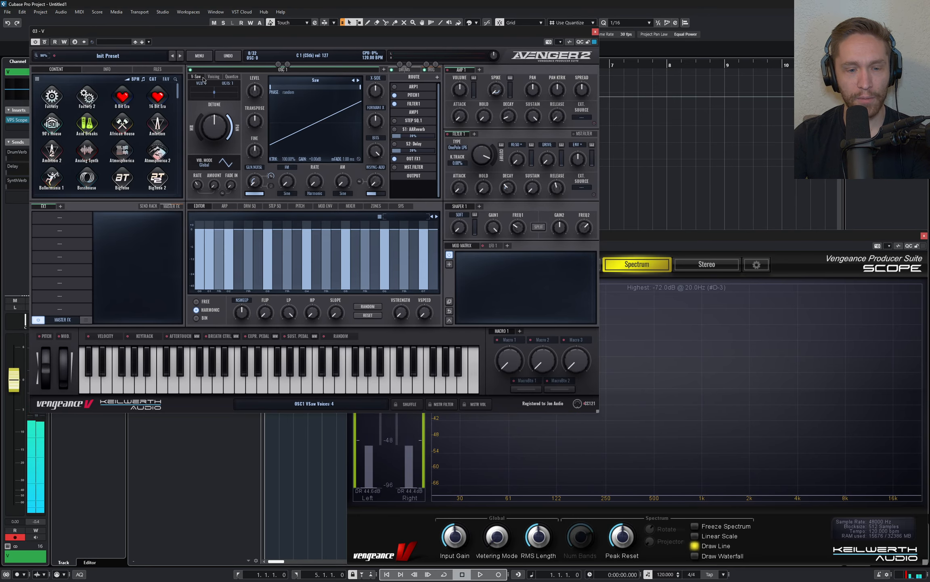
{"action": "left_click_drag", "start_coordinate": [198, 127], "coordinate": [198, 95]}
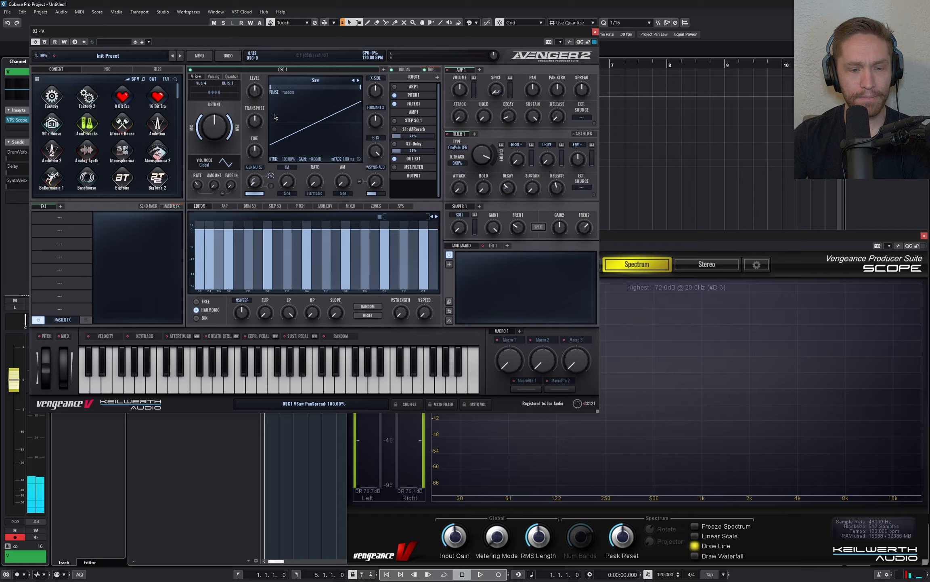
Enable ARP 1 for OSC 1 with the Basic Bassline 2 pattern and raise the oscillator's transpose
{"action": "left_click", "coordinate": [225, 206]}
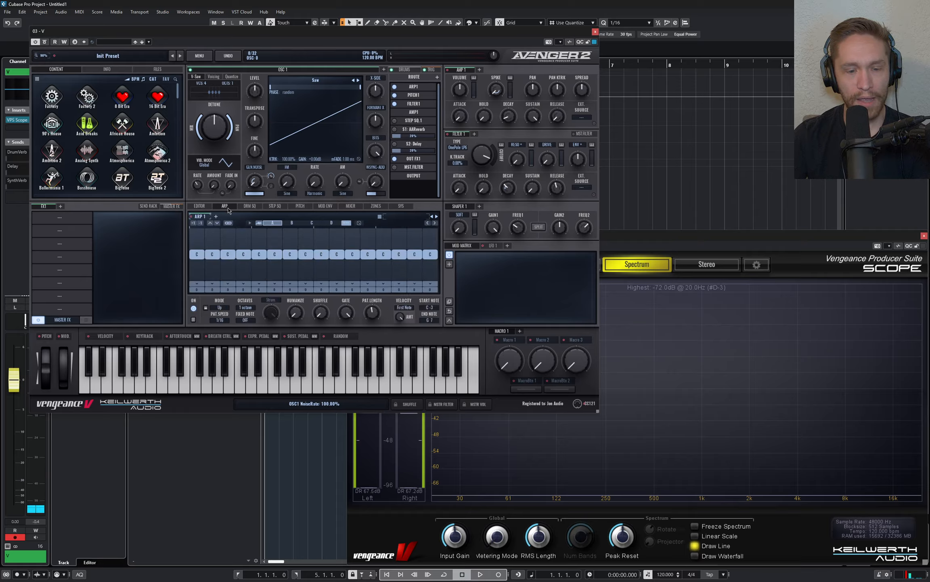
{"action": "left_click", "coordinate": [436, 217]}
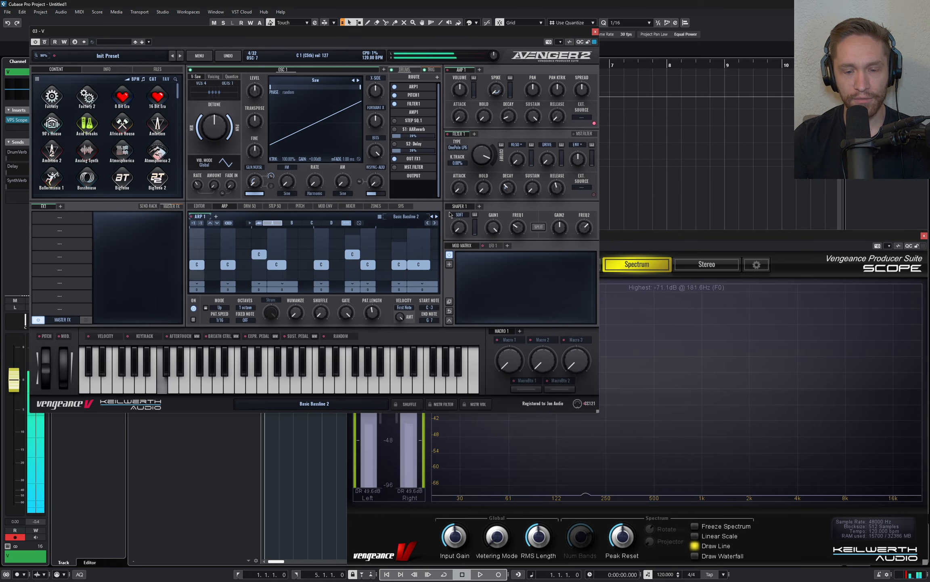
{"action": "left_click_drag", "start_coordinate": [262, 129], "coordinate": [259, 127]}
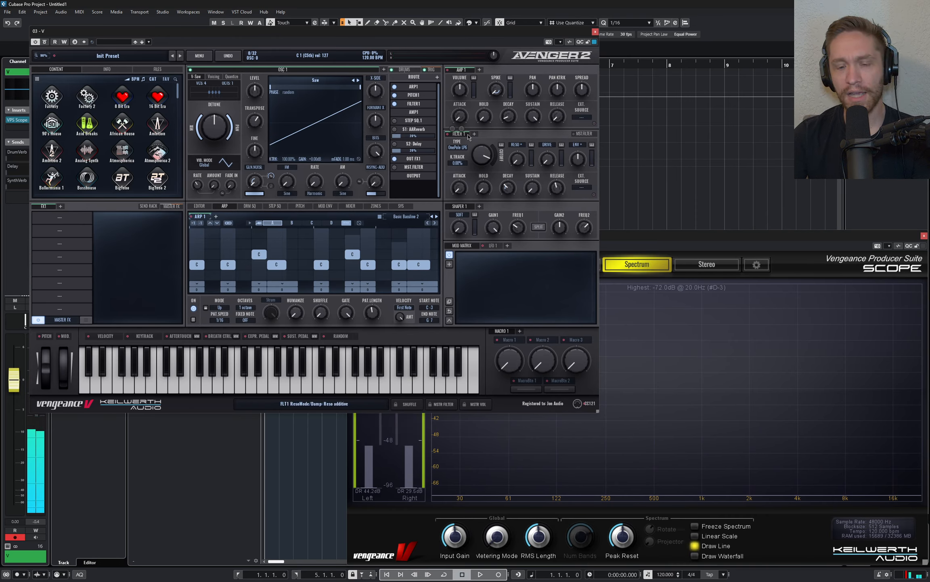
Add a Delay effect to the first FX slot and enable OSC 1's first chorder voice transposed by 12
{"action": "left_click", "coordinate": [60, 217]}
{"action": "left_click", "coordinate": [89, 237]}
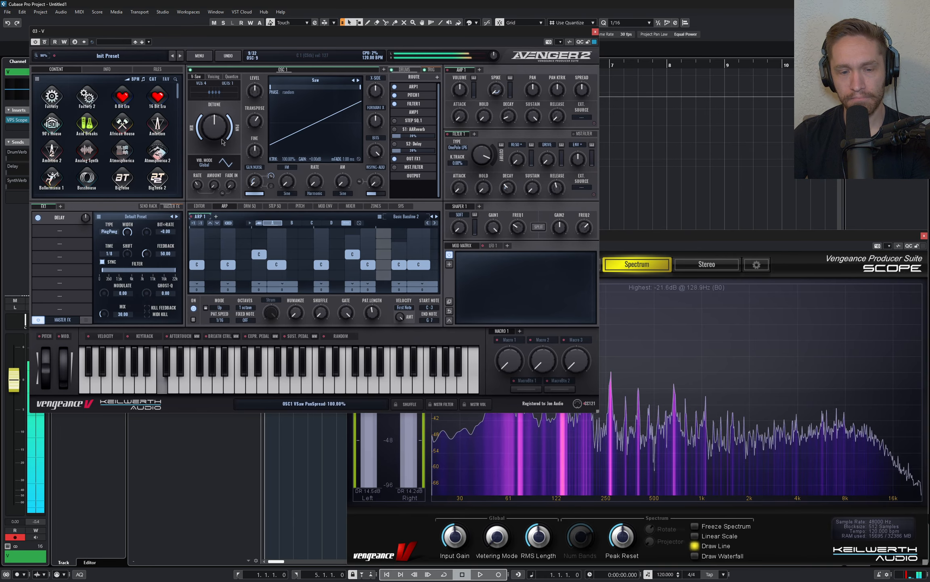
{"action": "left_click", "coordinate": [213, 77]}
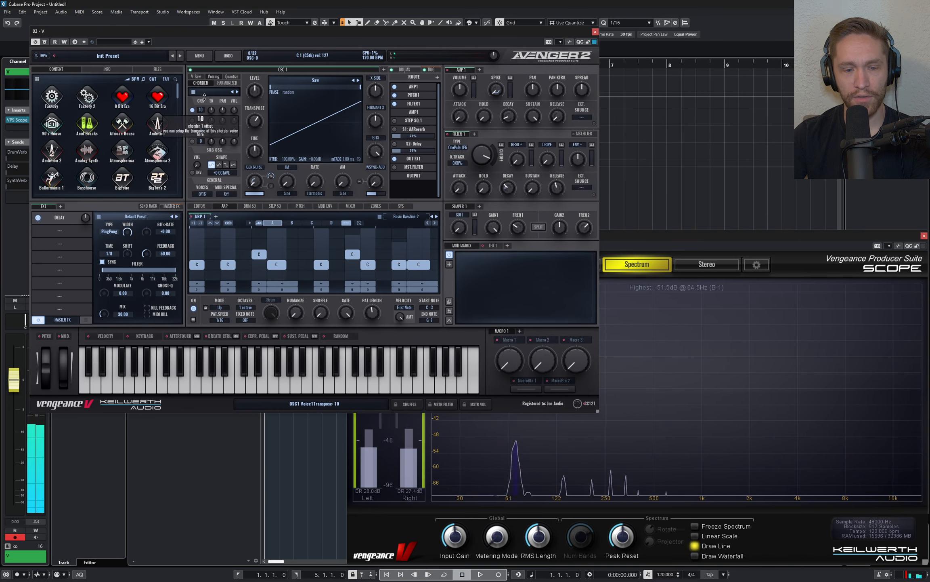
{"action": "left_click_drag", "start_coordinate": [205, 96], "coordinate": [205, 95]}
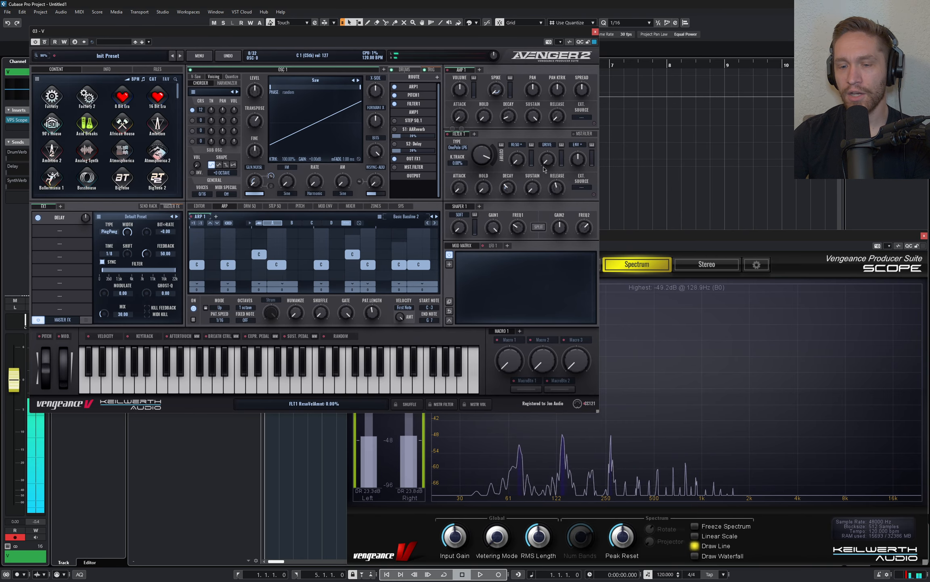
Enable the master filter and lower its cutoff to 27.22%
{"action": "left_click", "coordinate": [584, 134]}
{"action": "left_click", "coordinate": [451, 145]}
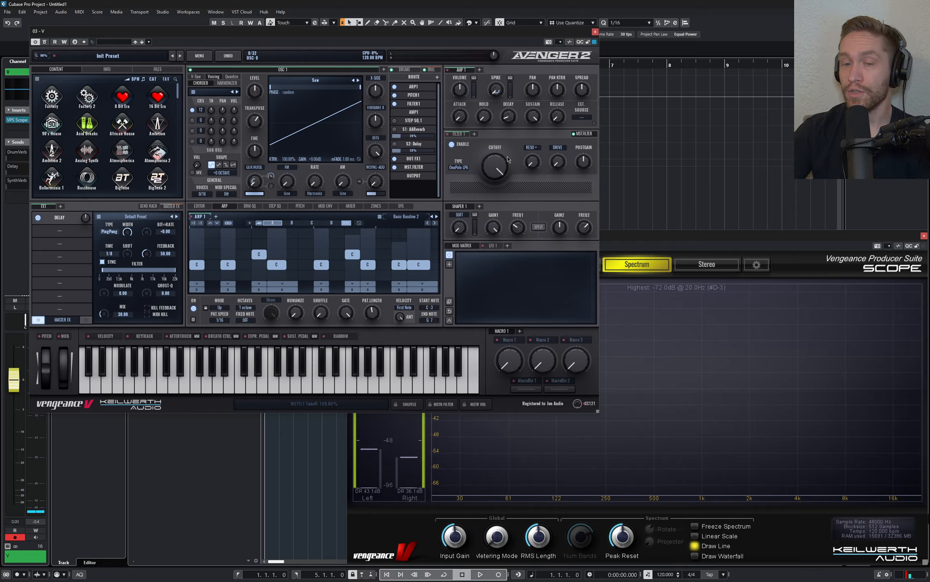
{"action": "left_click_drag", "start_coordinate": [495, 163], "coordinate": [492, 213]}
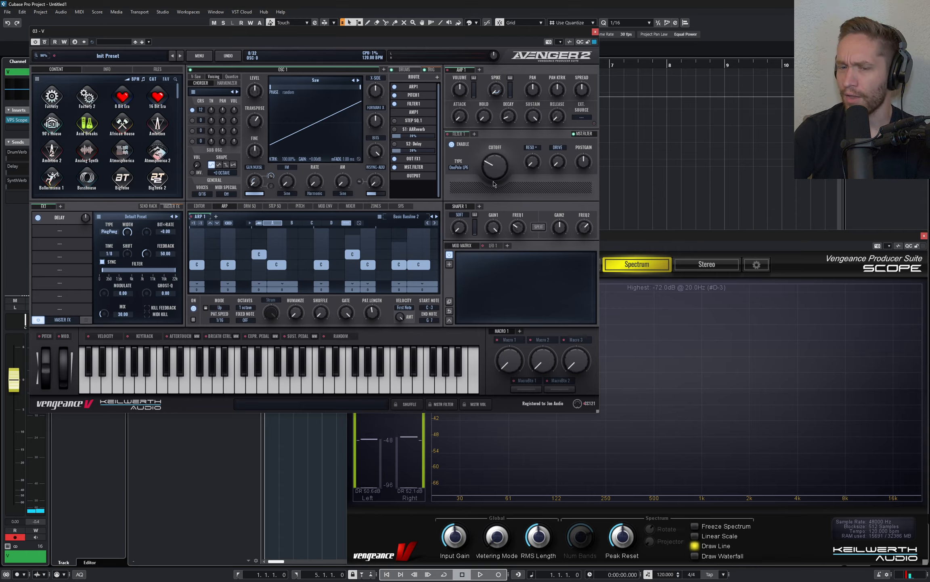
Reopen the master filter's cutoff to 100% and disable the master filter
{"action": "mouse_move", "coordinate": [496, 175]}
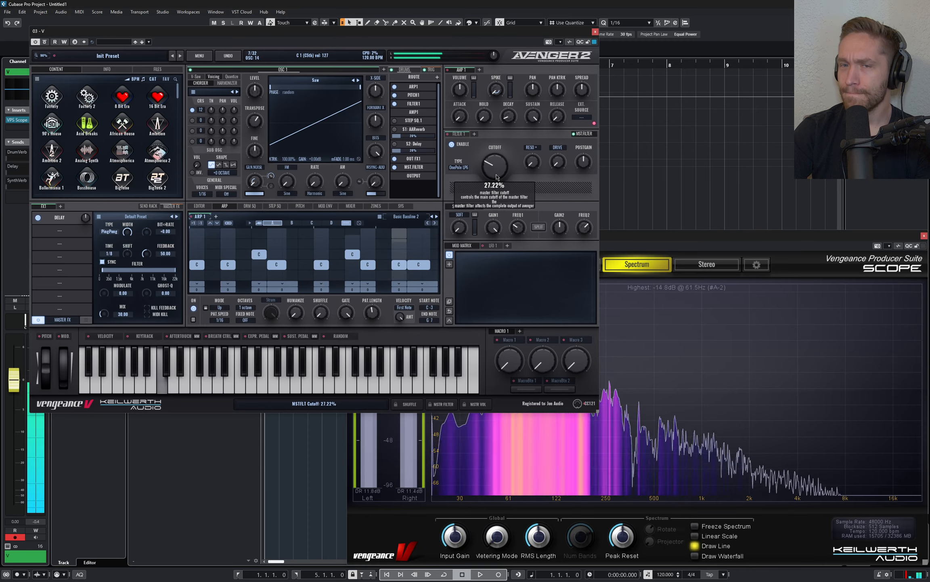
{"action": "left_click_drag", "start_coordinate": [496, 174], "coordinate": [494, 99]}
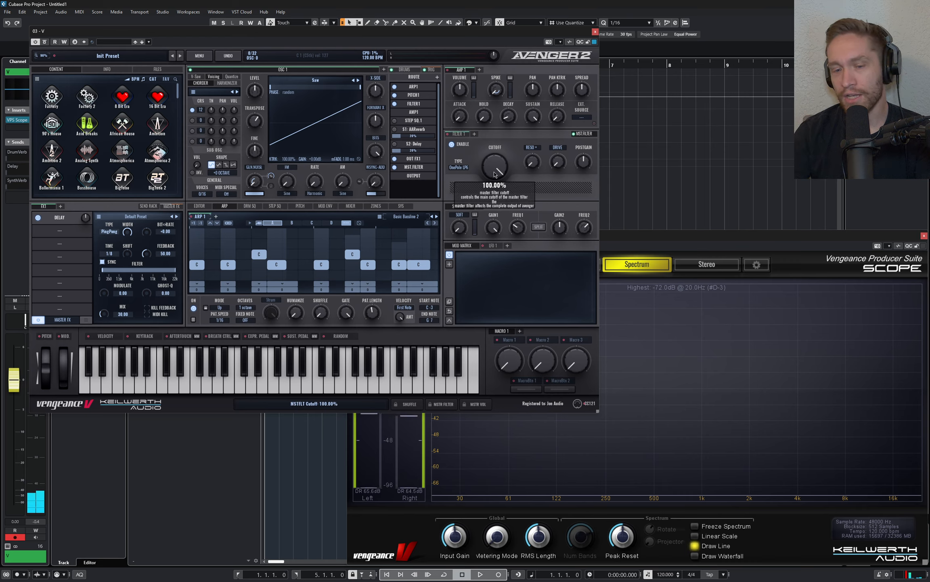
{"action": "left_click", "coordinate": [451, 144]}
Initialize the preset and bring back OSC 1's V-Saw settings and the Filter 1 controls
{"action": "left_click", "coordinate": [200, 57]}
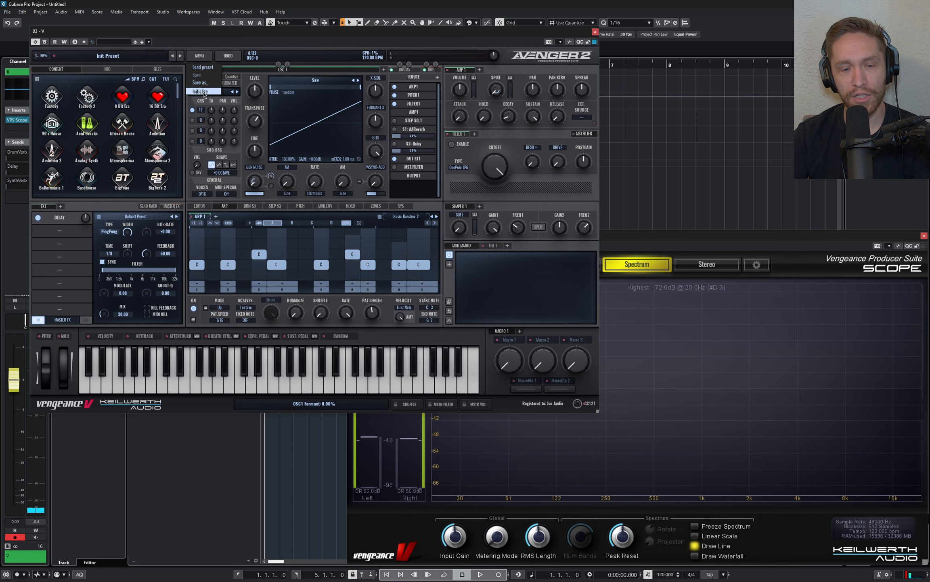
{"action": "left_click", "coordinate": [201, 92]}
{"action": "left_click", "coordinate": [278, 249]}
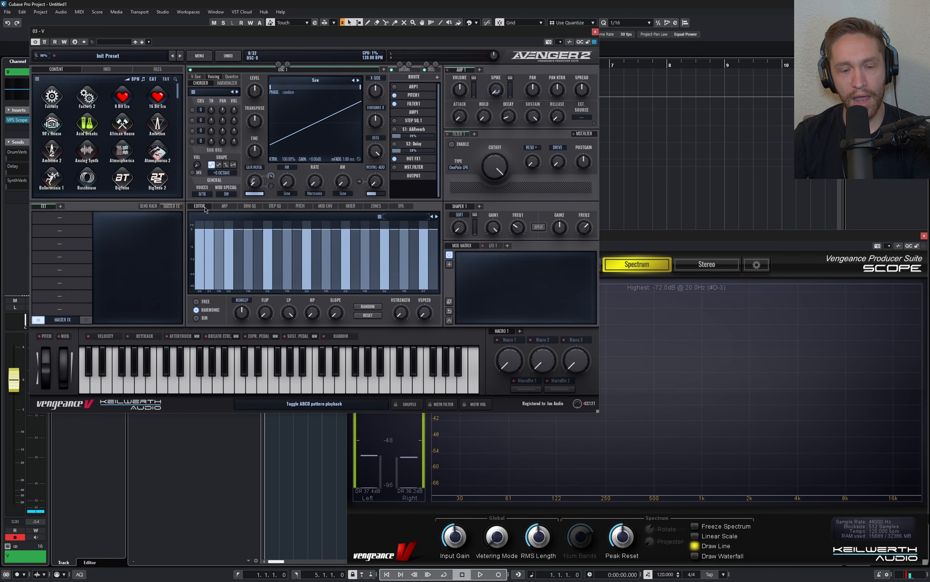
{"action": "left_click", "coordinate": [196, 77]}
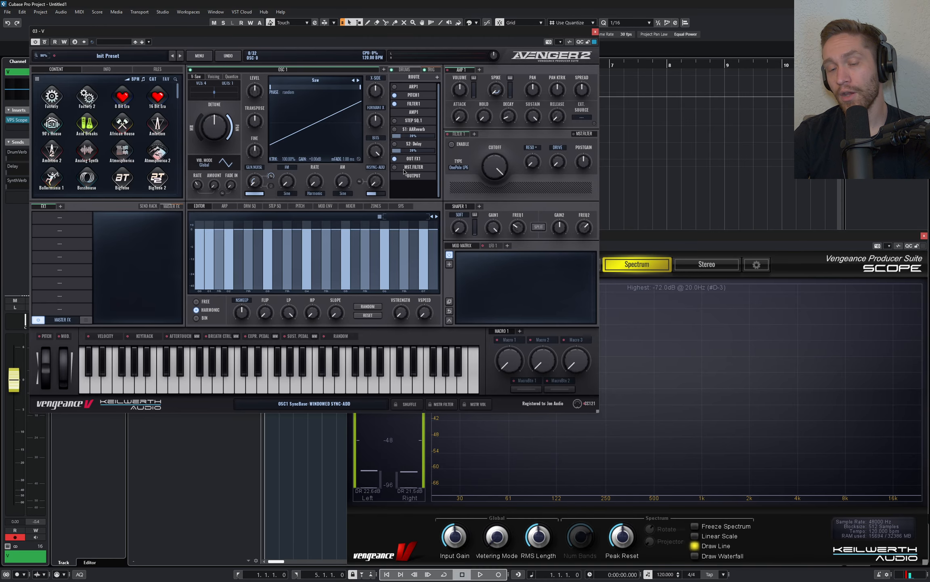
{"action": "left_click", "coordinate": [452, 145]}
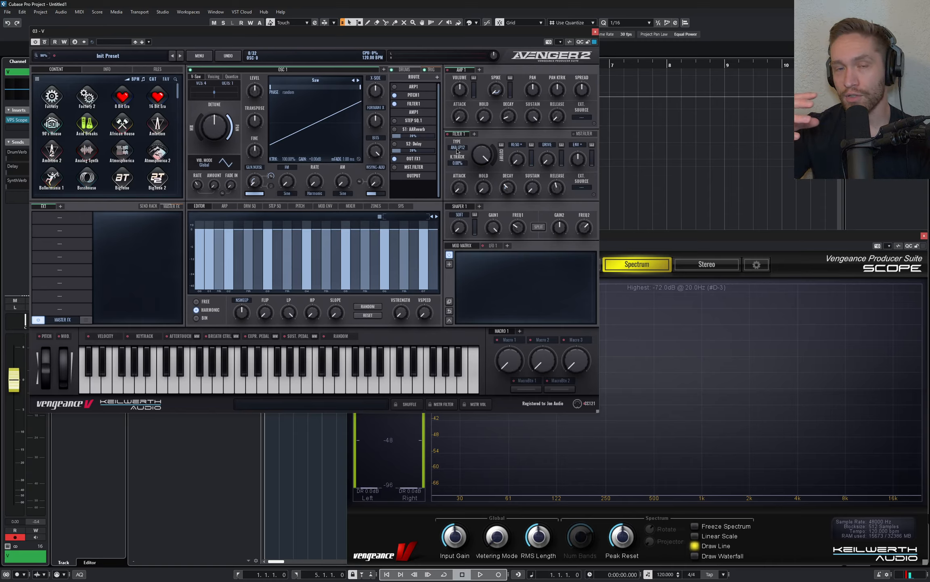
Set Filter 1 to the ANA HP12 high-pass and sweep its cutoff, leaving it at 0 Hz
{"action": "left_click", "coordinate": [457, 149]}
{"action": "mouse_move", "coordinate": [465, 165]}
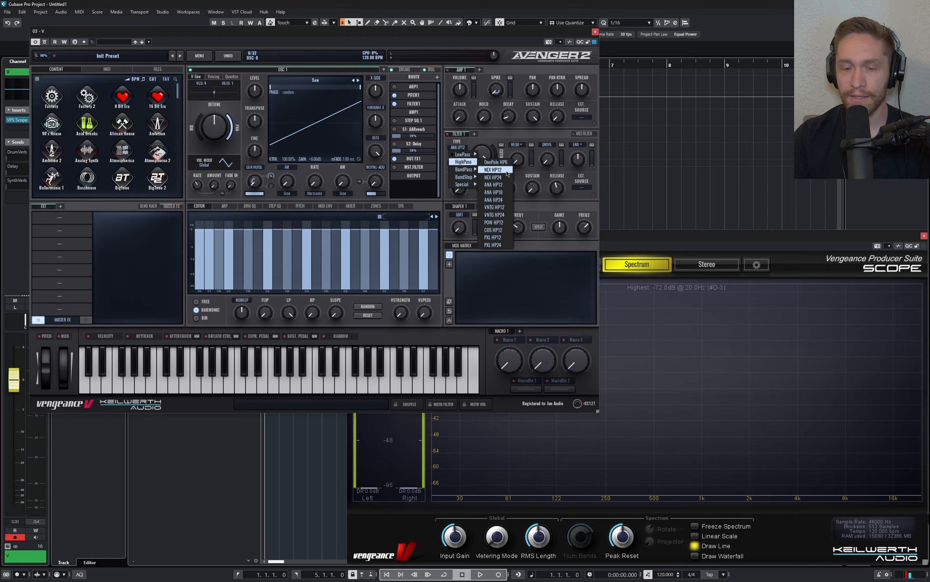
{"action": "left_click", "coordinate": [494, 185]}
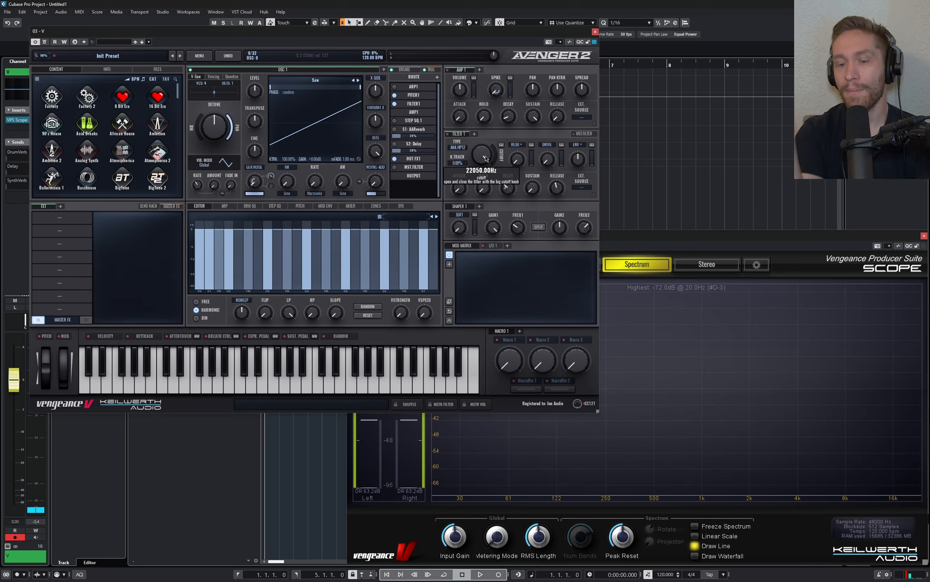
{"action": "left_click_drag", "start_coordinate": [489, 171], "coordinate": [489, 196]}
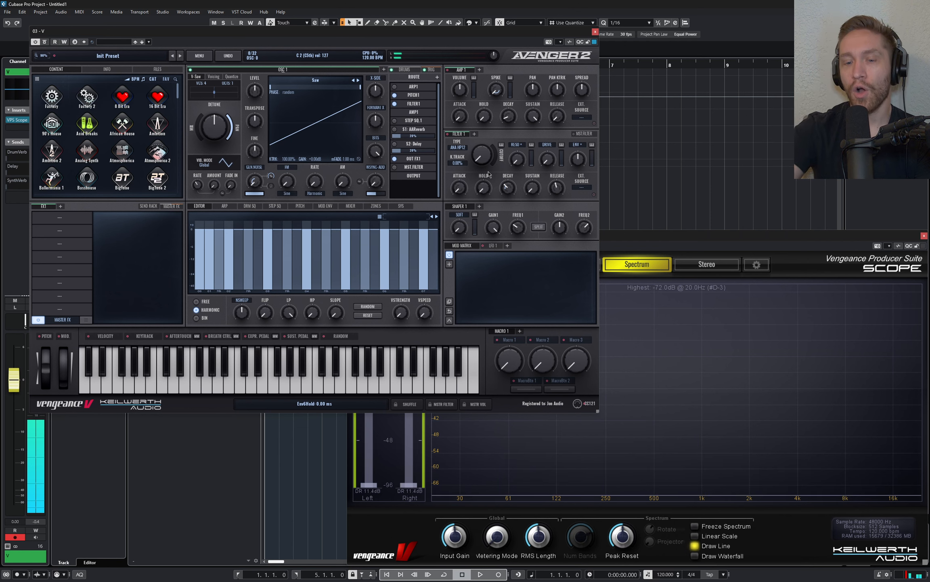
{"action": "mouse_move", "coordinate": [487, 167]}
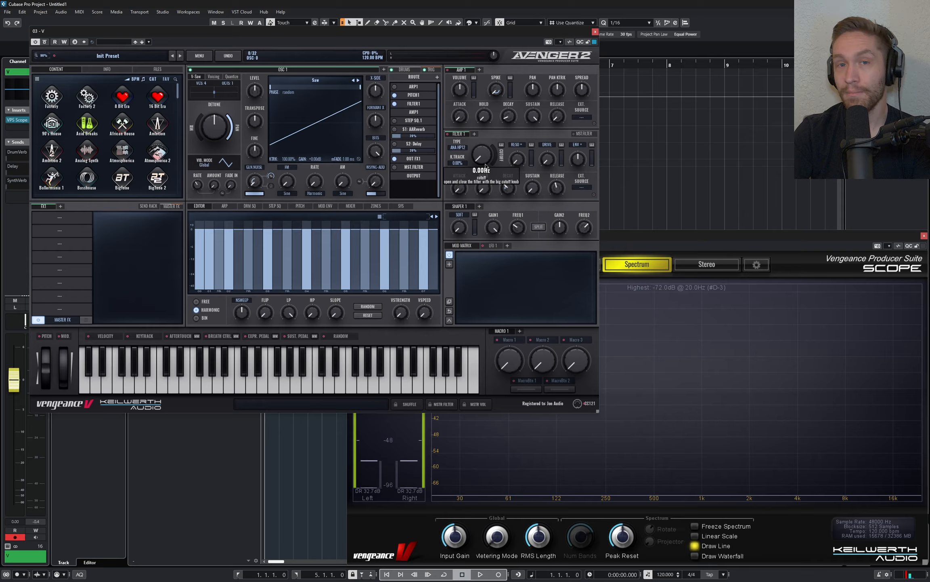
{"action": "mouse_move", "coordinate": [487, 167]}
{"action": "left_mouse_down"}
{"action": "mouse_move", "coordinate": [492, 119]}
{"action": "mouse_move", "coordinate": [477, 164]}
{"action": "left_mouse_up"}
Scale the synth's interface up to 95%
{"action": "left_click", "coordinate": [461, 148]}
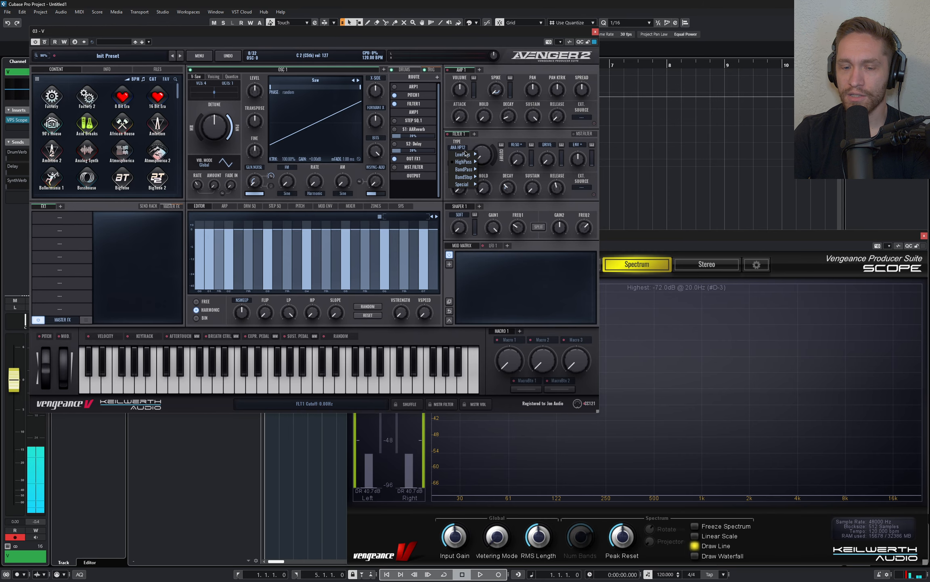
{"action": "left_click", "coordinate": [479, 143]}
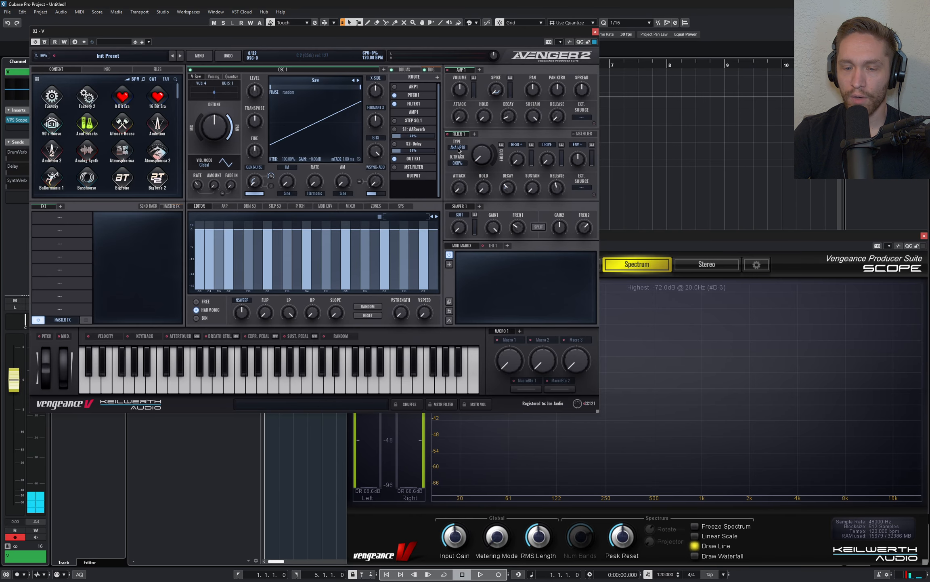
{"action": "left_click", "coordinate": [36, 54]}
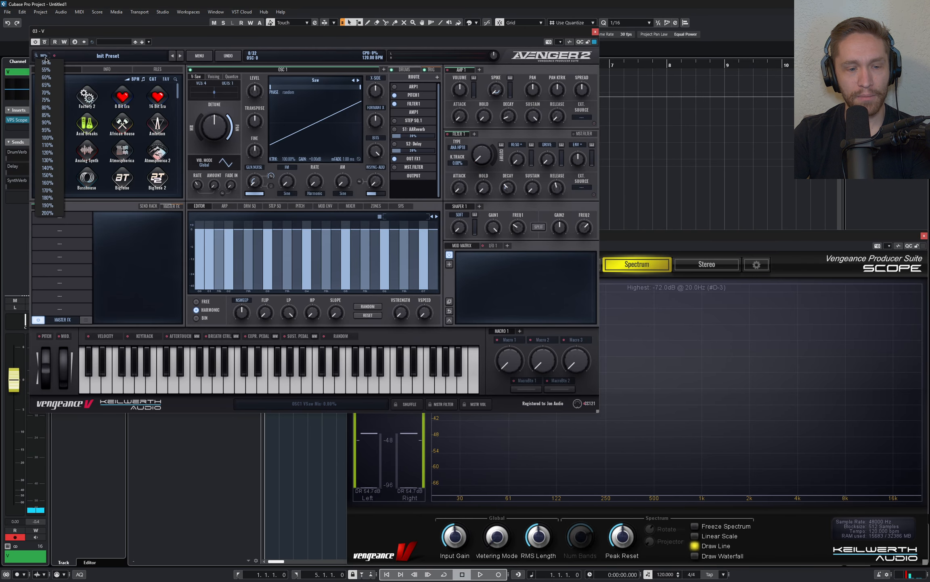
{"action": "left_click", "coordinate": [50, 133]}
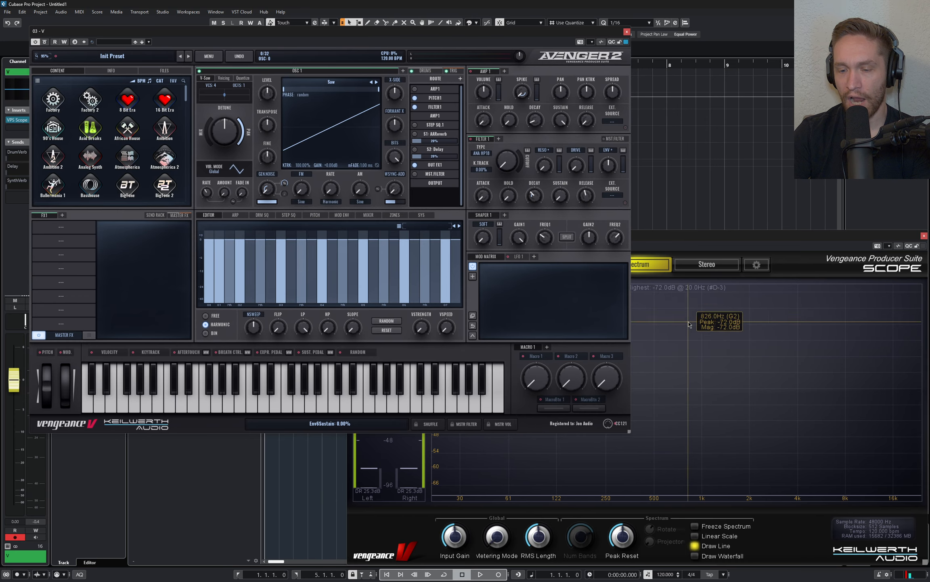
Raise Filter 1's cutoff to about 1983 Hz and compare the ANA HP18 and HP24 slopes, ending on ANA HP12
{"action": "left_click_drag", "start_coordinate": [490, 161], "coordinate": [504, 122]}
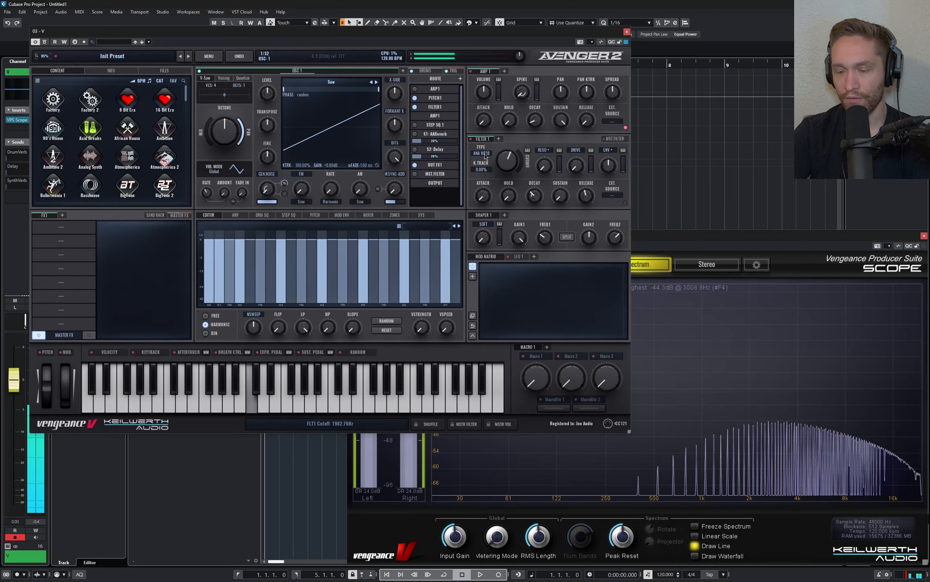
{"action": "scroll", "coordinate": [486, 157], "scroll_direction": "down", "scroll_amount": 1}
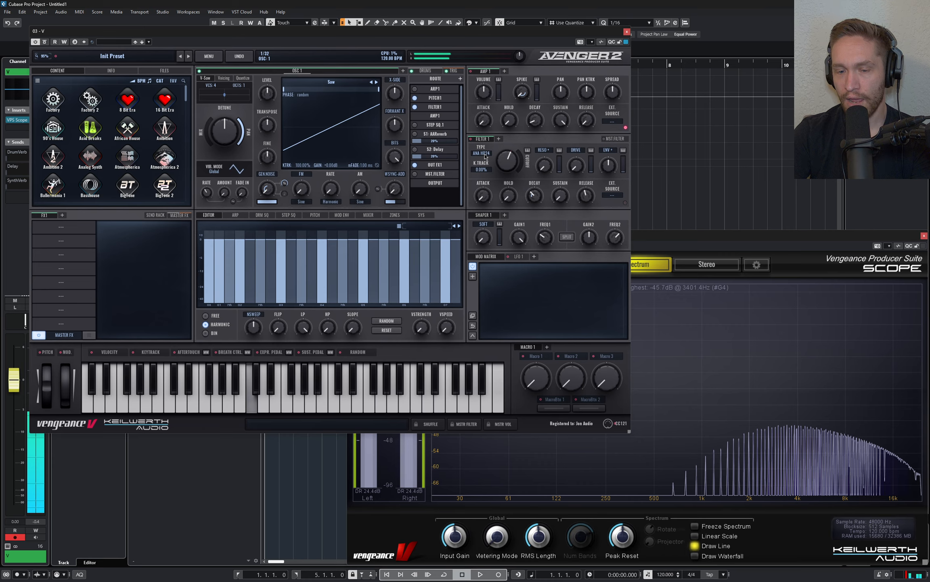
{"action": "scroll", "coordinate": [485, 157], "scroll_direction": "up", "scroll_amount": 1}
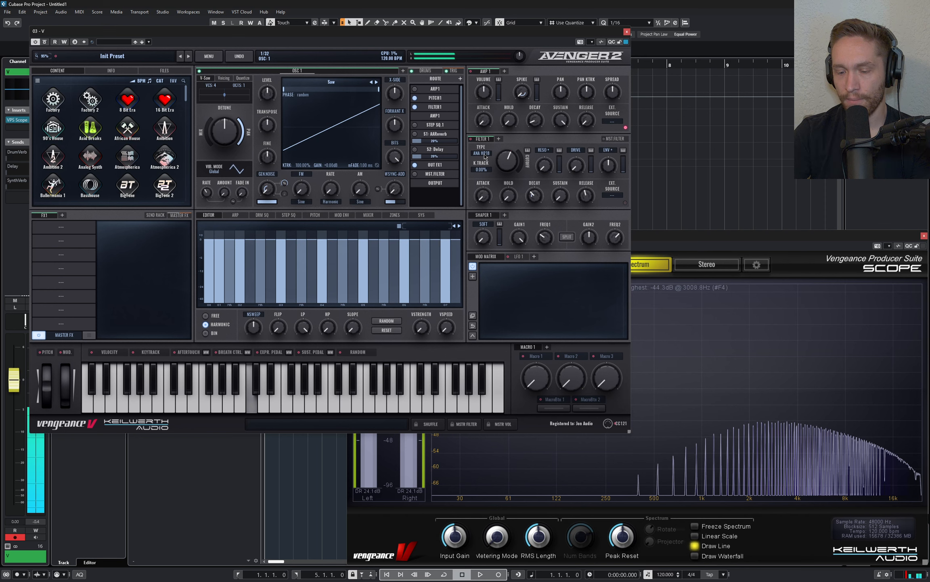
{"action": "scroll", "coordinate": [486, 157], "scroll_direction": "up", "scroll_amount": 1}
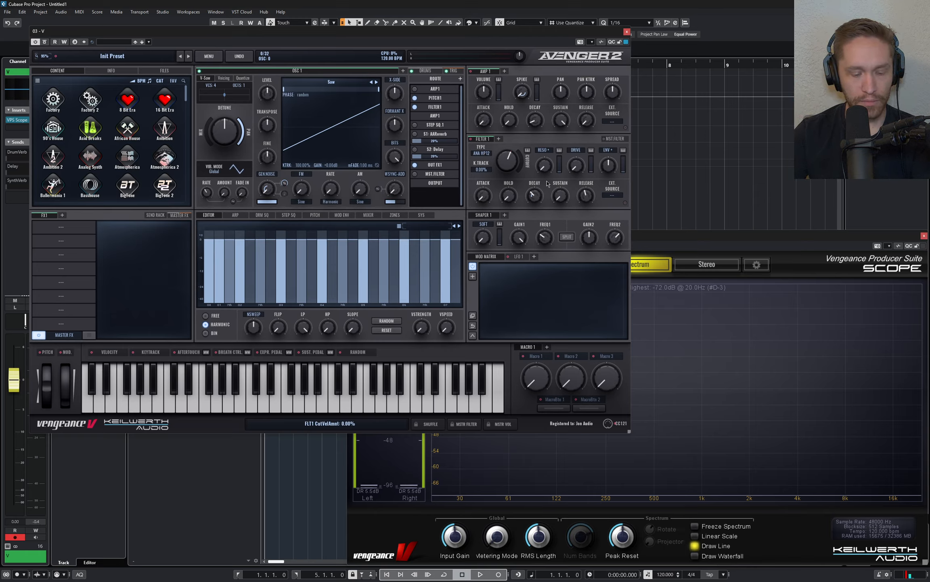
Change Filter 1 to the ANA band-pass, going from BP12 to BP24, and sweep its cutoff
{"action": "left_click", "coordinate": [486, 155]}
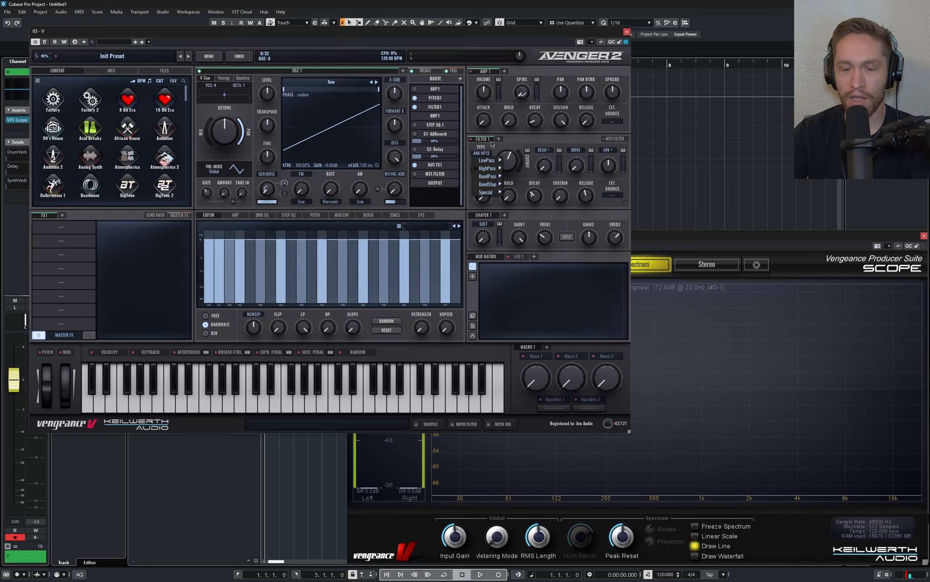
{"action": "left_click", "coordinate": [510, 134]}
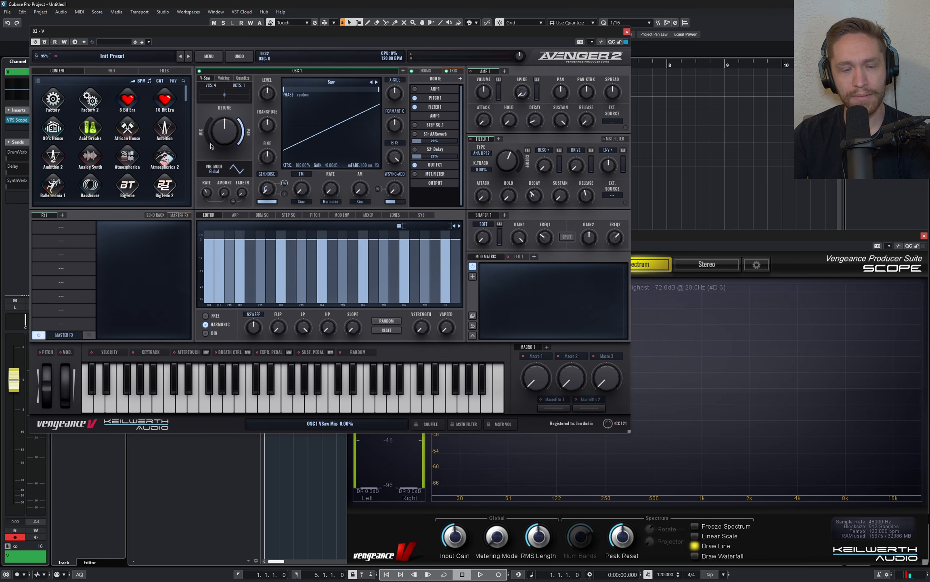
{"action": "left_click", "coordinate": [473, 154]}
{"action": "mouse_move", "coordinate": [488, 178]}
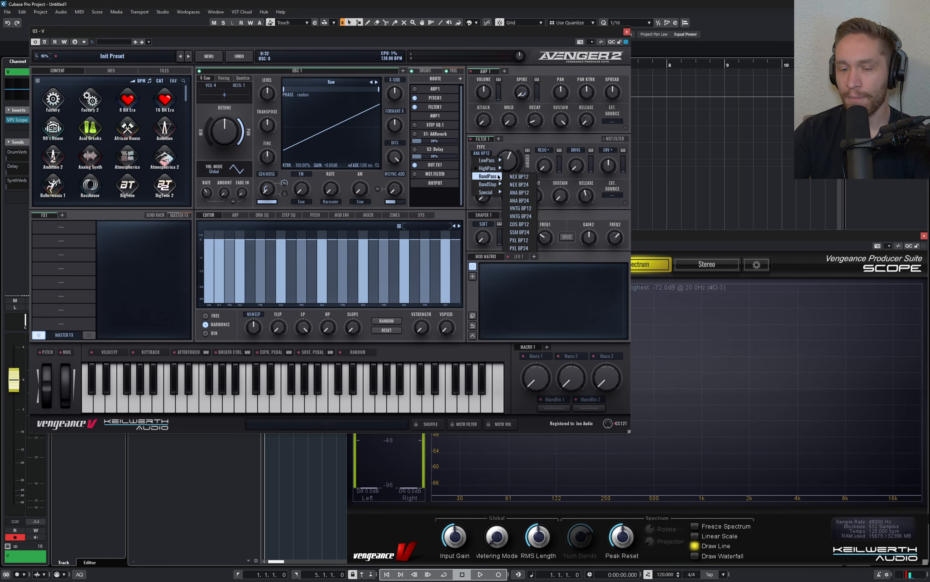
{"action": "left_click", "coordinate": [520, 193]}
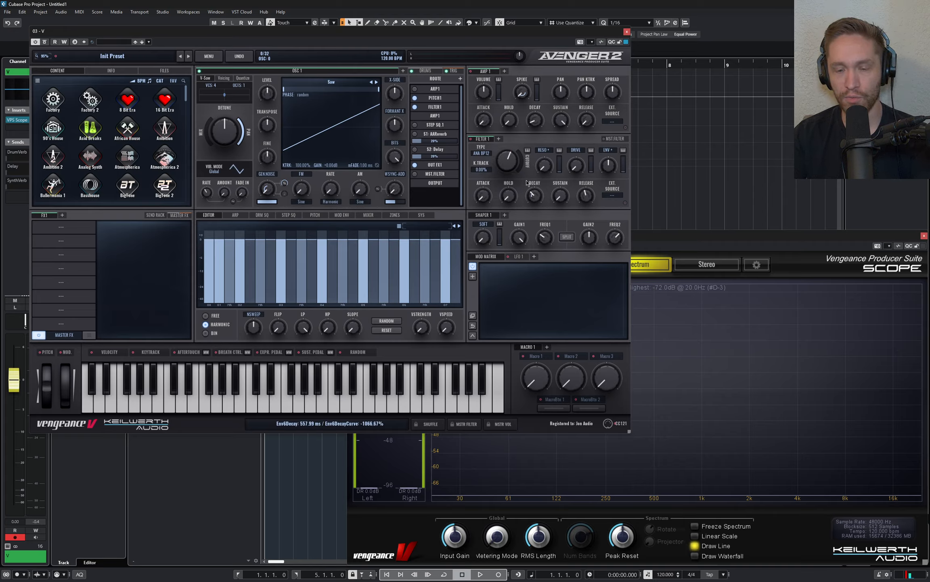
{"action": "mouse_move", "coordinate": [511, 166]}
{"action": "left_mouse_down"}
{"action": "mouse_move", "coordinate": [513, 192]}
{"action": "mouse_move", "coordinate": [513, 150]}
{"action": "mouse_move", "coordinate": [511, 171]}
{"action": "mouse_move", "coordinate": [507, 161]}
{"action": "mouse_move", "coordinate": [517, 179]}
{"action": "left_mouse_up"}
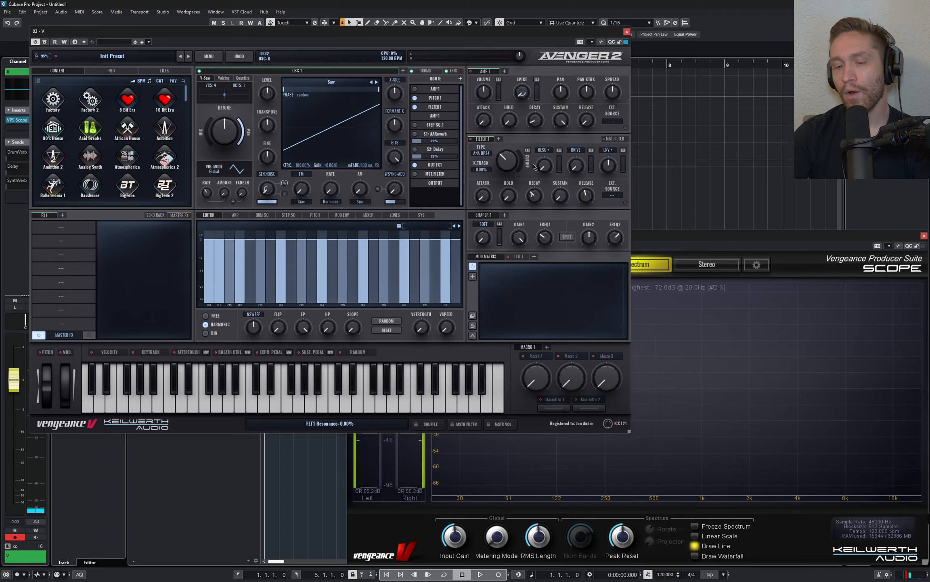
{"action": "left_click_drag", "start_coordinate": [512, 165], "coordinate": [513, 162]}
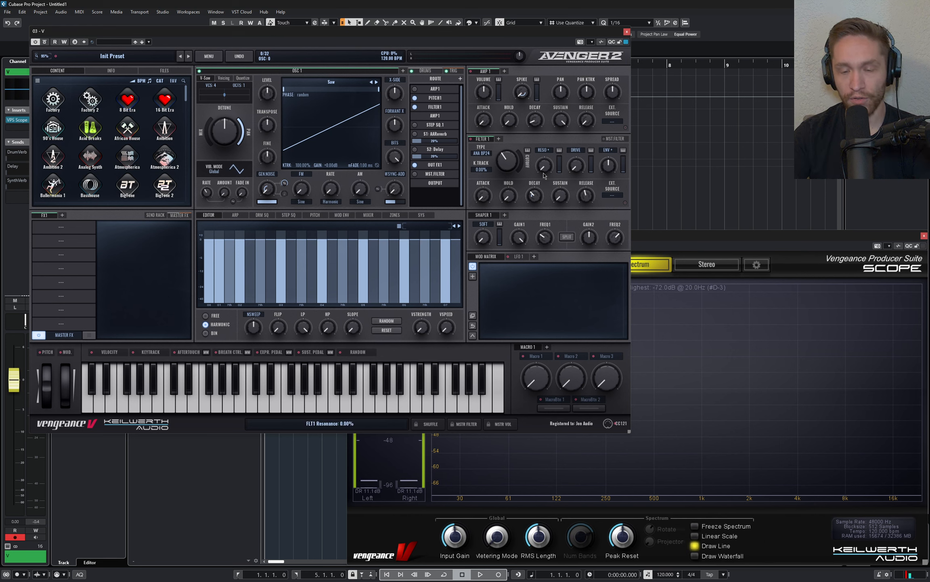
Raise Filter 1's resonance on the ANA BP24 band-pass and briefly freeze the spectrum to examine the peak around the cutoff
{"action": "mouse_move", "coordinate": [544, 175]}
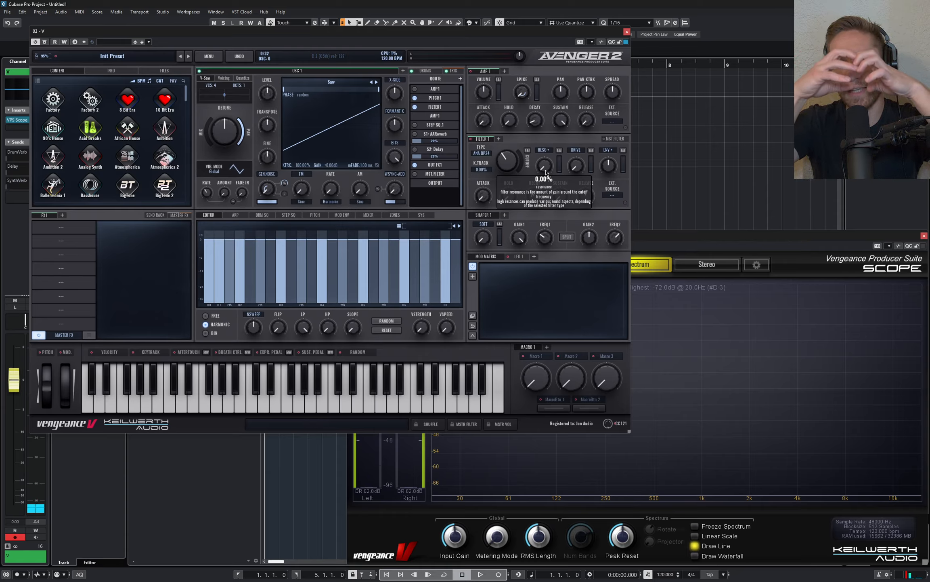
{"action": "left_click_drag", "start_coordinate": [545, 170], "coordinate": [543, 146]}
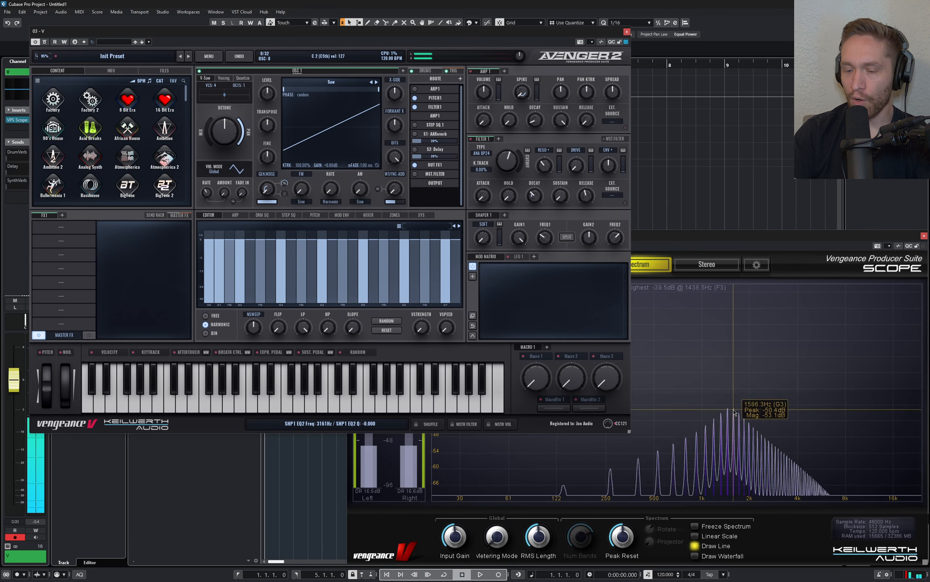
{"action": "left_click", "coordinate": [726, 495]}
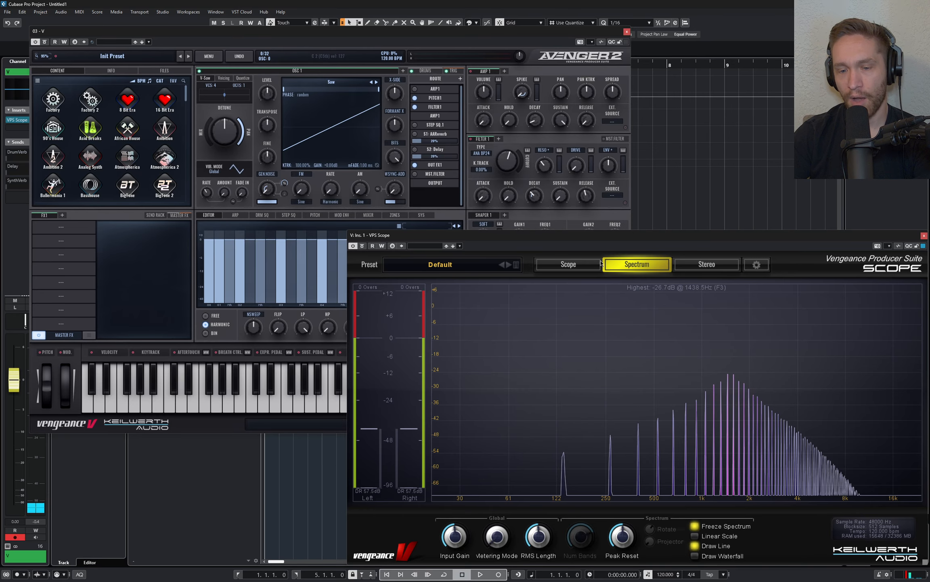
{"action": "left_click", "coordinate": [695, 526]}
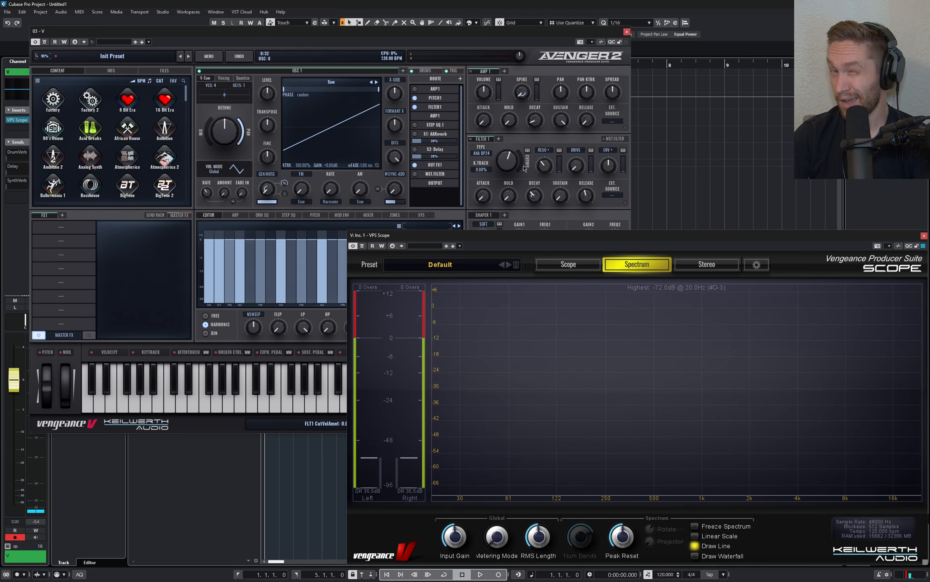
Adjust Filter 1's resonance to about 47% and sweep the cutoff, leaving it at about 1447 Hz
{"action": "left_click", "coordinate": [509, 164]}
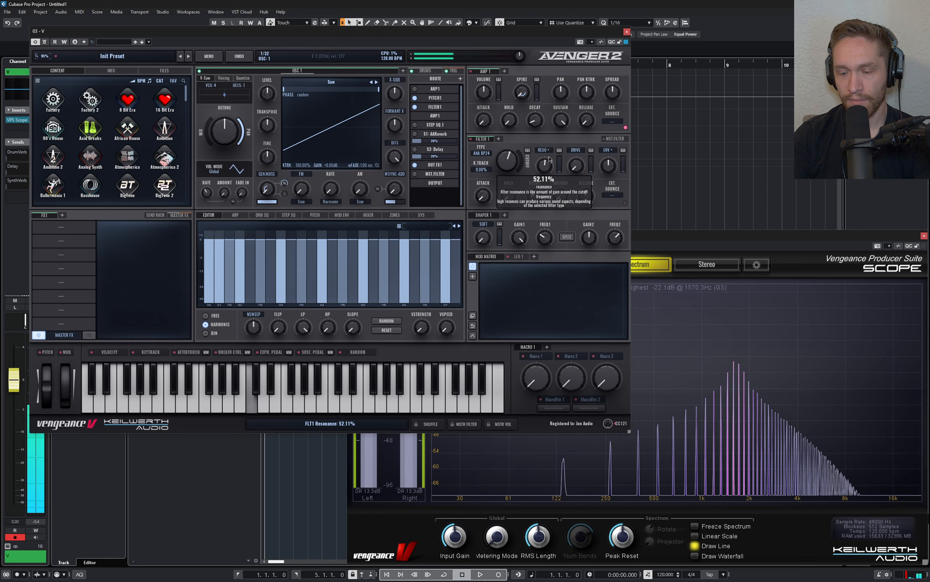
{"action": "left_click_drag", "start_coordinate": [553, 185], "coordinate": [551, 162]}
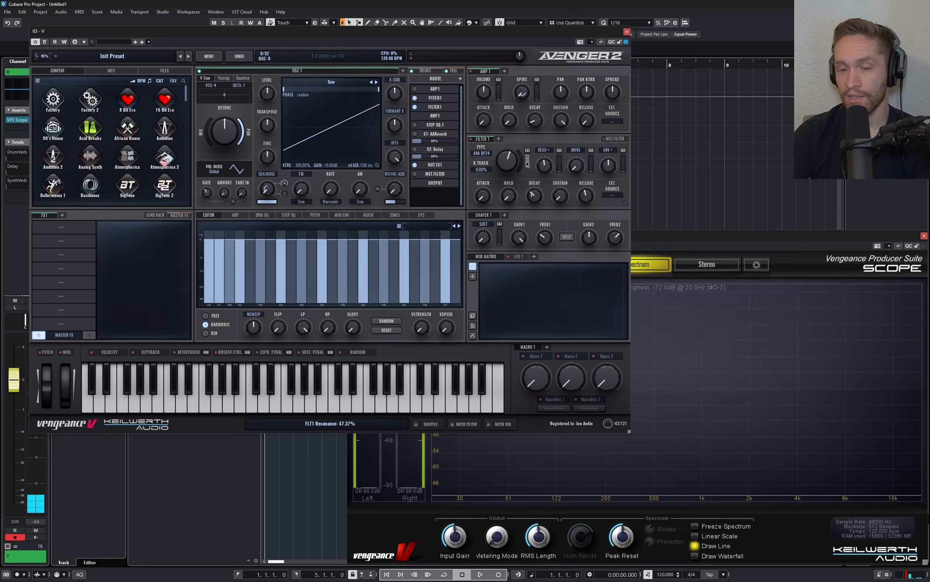
{"action": "mouse_move", "coordinate": [514, 166]}
{"action": "left_mouse_down"}
{"action": "mouse_move", "coordinate": [514, 151]}
{"action": "mouse_move", "coordinate": [515, 178]}
{"action": "mouse_move", "coordinate": [520, 169]}
{"action": "left_mouse_up"}
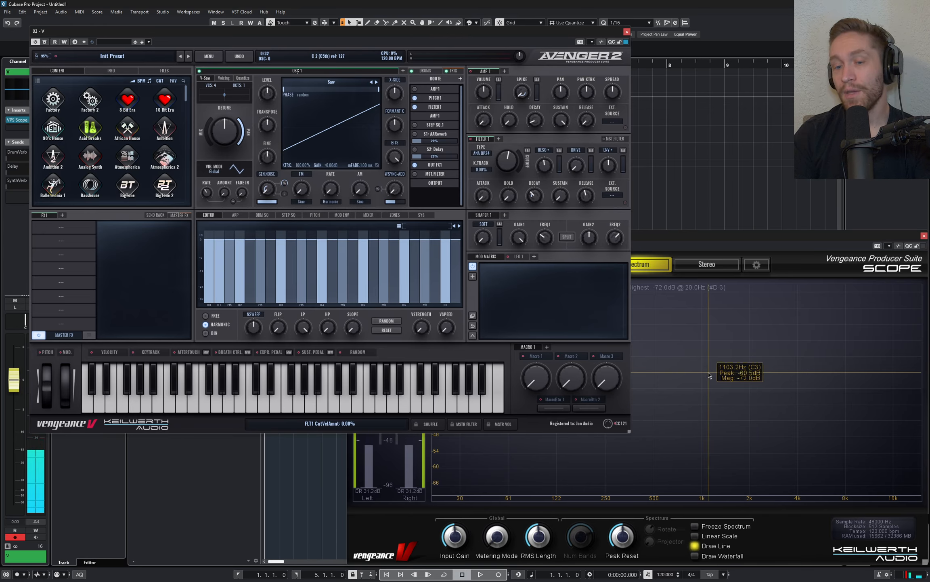
Switch Filter 1 to the ANA LP12 low-pass, raise its resonance and set the cutoff to about 2145 Hz
{"action": "left_click", "coordinate": [488, 154]}
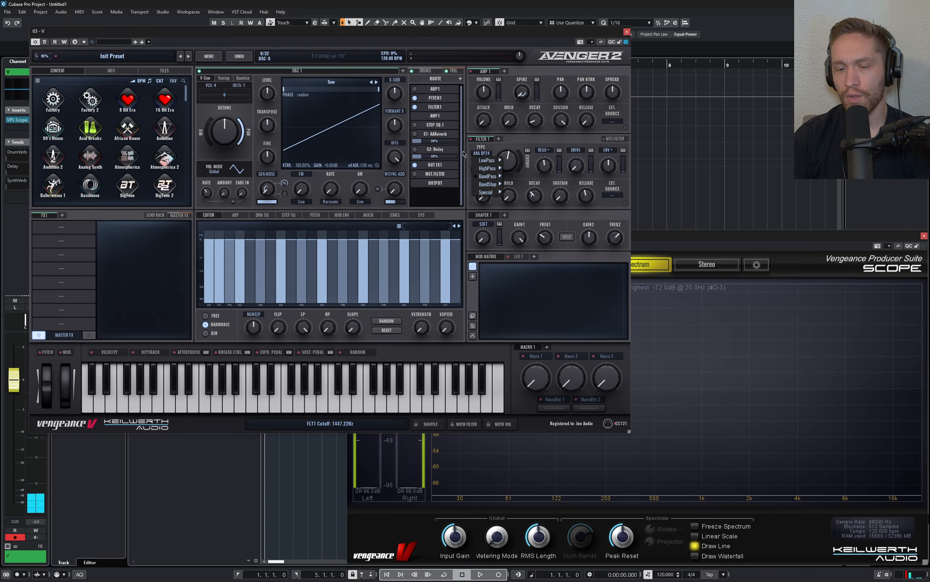
{"action": "mouse_move", "coordinate": [487, 160]}
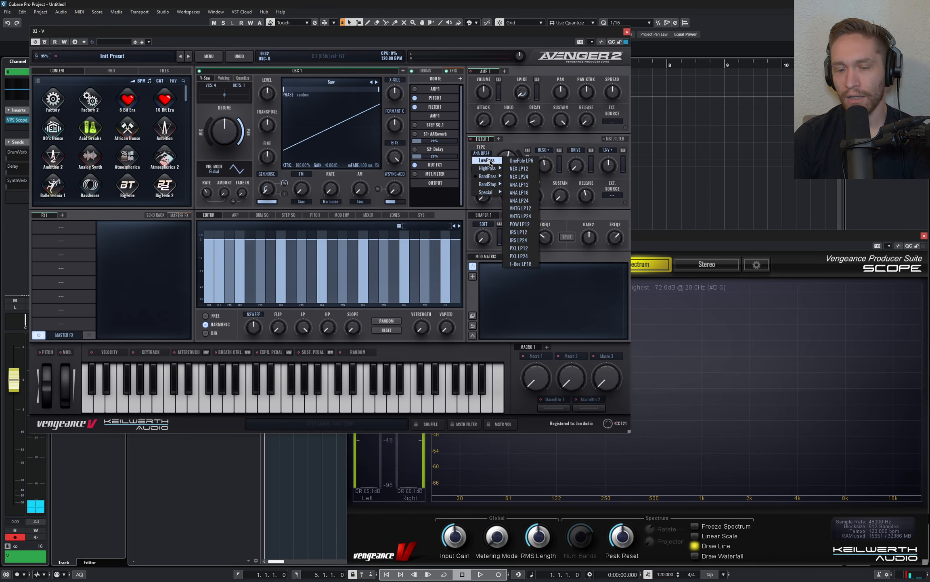
{"action": "left_click", "coordinate": [524, 185]}
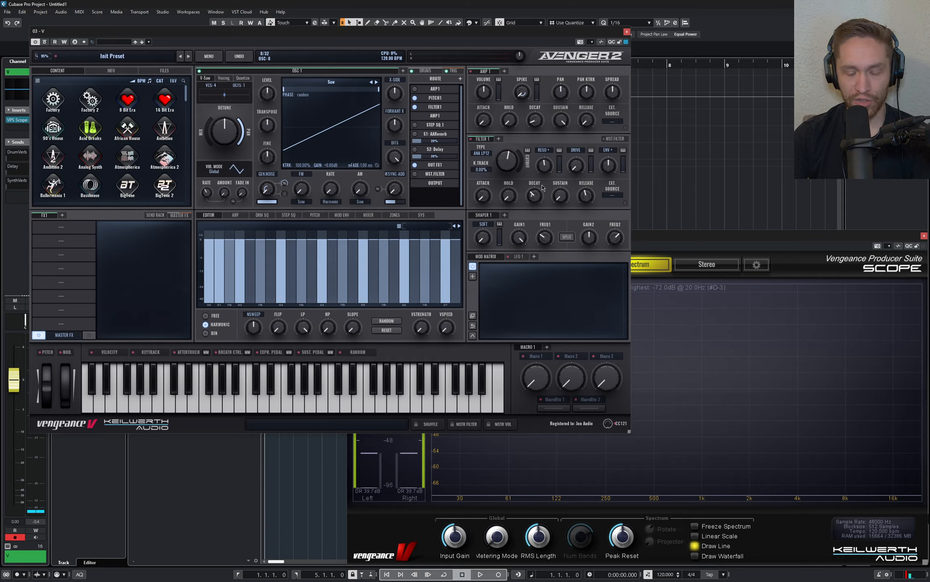
{"action": "left_click_drag", "start_coordinate": [545, 168], "coordinate": [510, 155]}
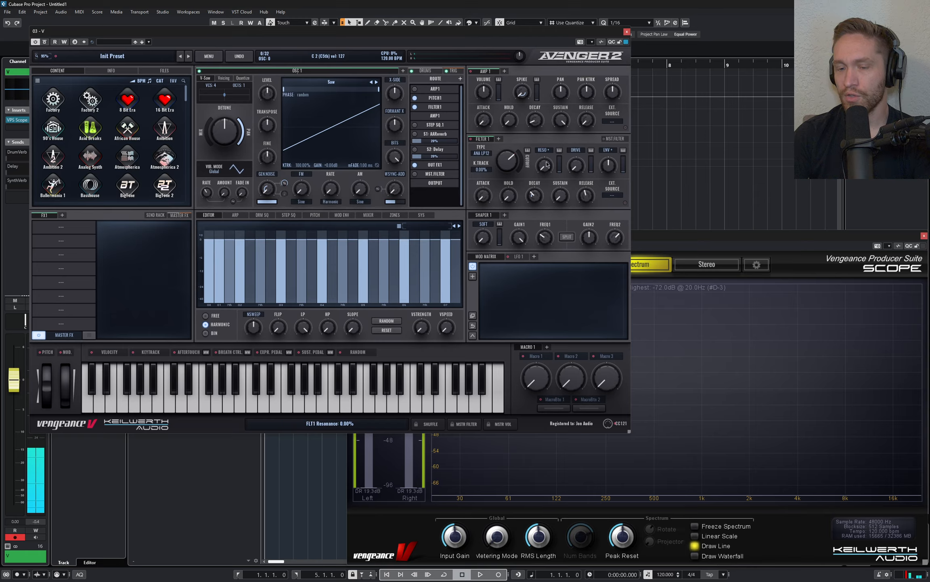
{"action": "left_click_drag", "start_coordinate": [549, 174], "coordinate": [514, 156]}
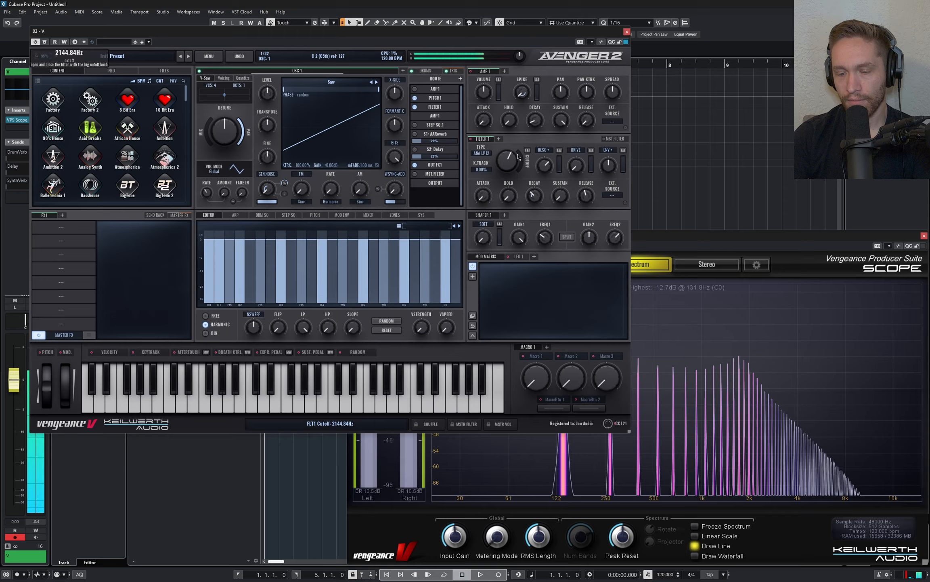
Freeze the spectrum to examine the low-pass resonance peak and unfreeze it
{"action": "left_click", "coordinate": [763, 354]}
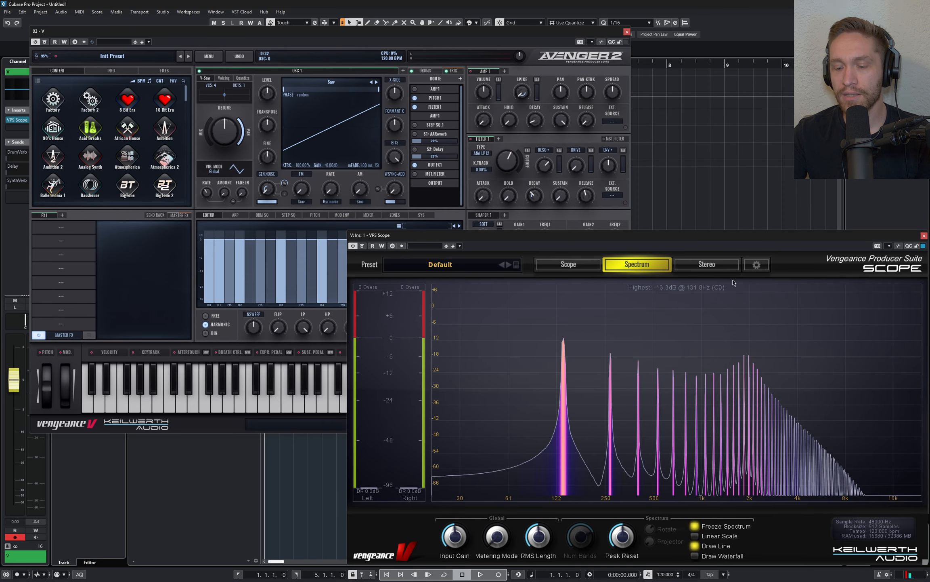
{"action": "left_click", "coordinate": [695, 527]}
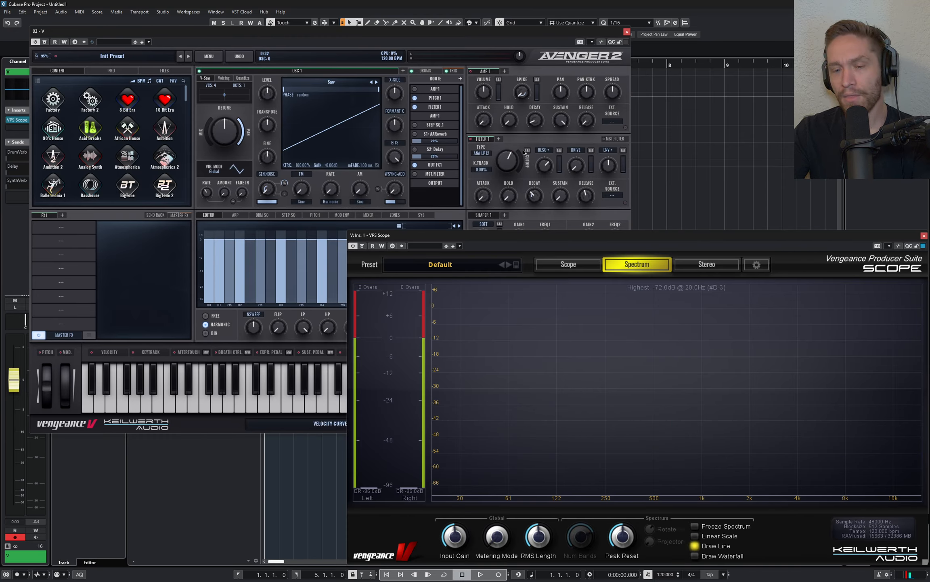
{"action": "left_click", "coordinate": [484, 156]}
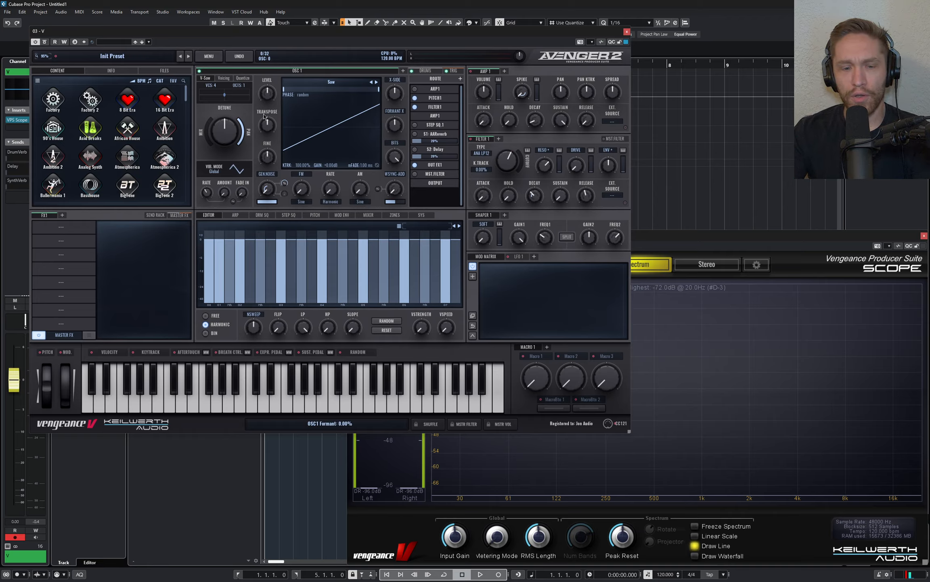
Initialize the preset, raise OSC 1's V-Saw mix and adjust the V-Saw pan spread
{"action": "left_click", "coordinate": [209, 56]}
{"action": "left_click", "coordinate": [213, 95]}
{"action": "left_click", "coordinate": [295, 261]}
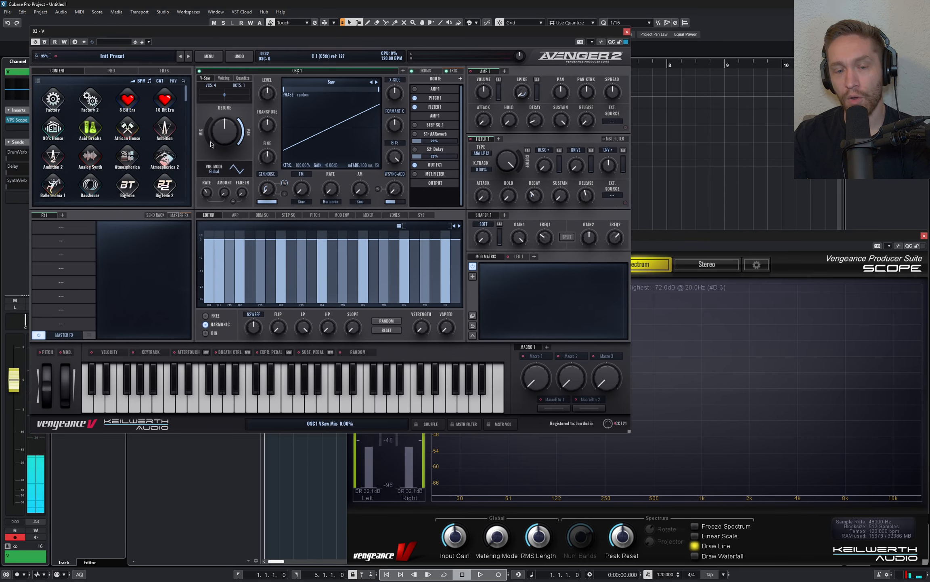
{"action": "left_click_drag", "start_coordinate": [207, 135], "coordinate": [208, 94]}
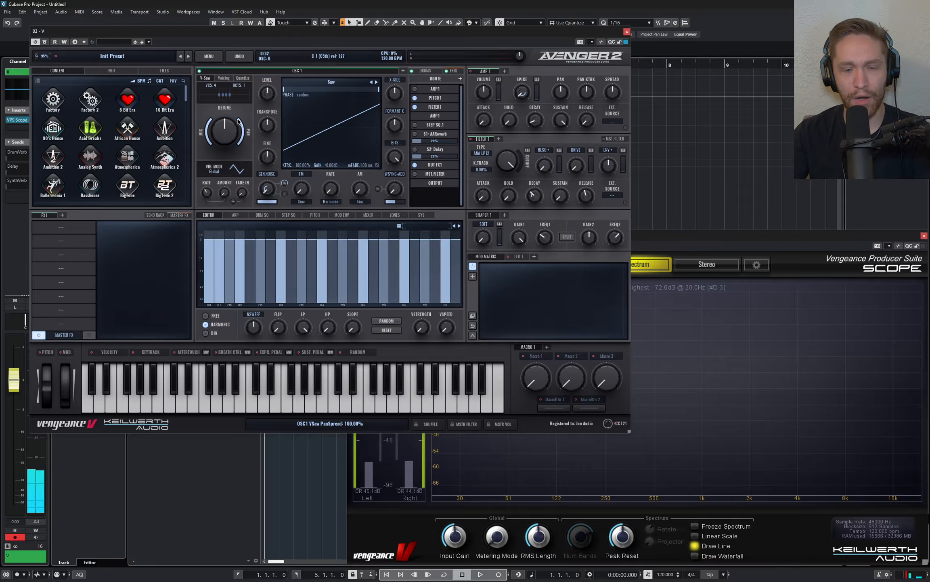
{"action": "left_click_drag", "start_coordinate": [238, 121], "coordinate": [251, 140]}
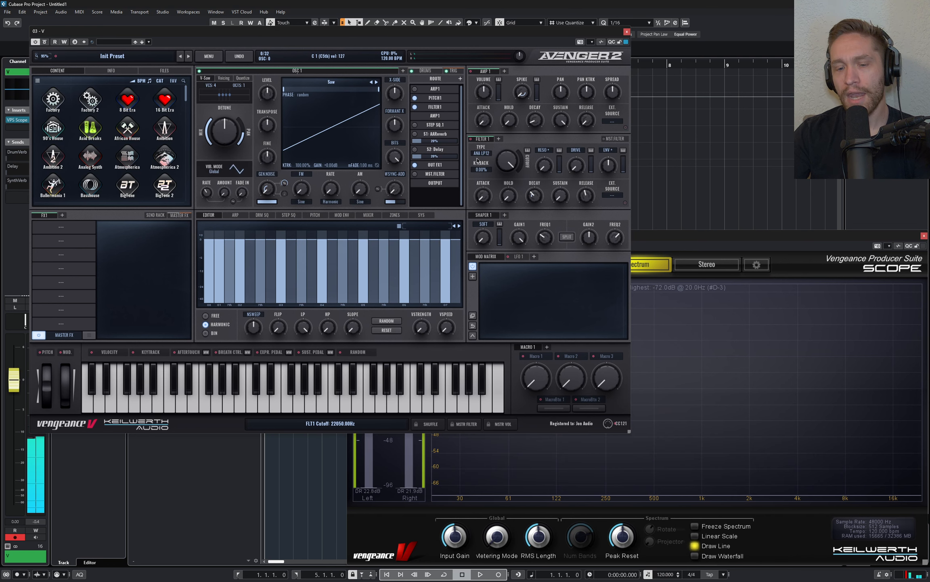
Set Filter 1 to the ANA LP24 low-pass and lower its cutoff to about 435 Hz
{"action": "scroll", "coordinate": [481, 154], "scroll_direction": "down", "scroll_amount": 1}
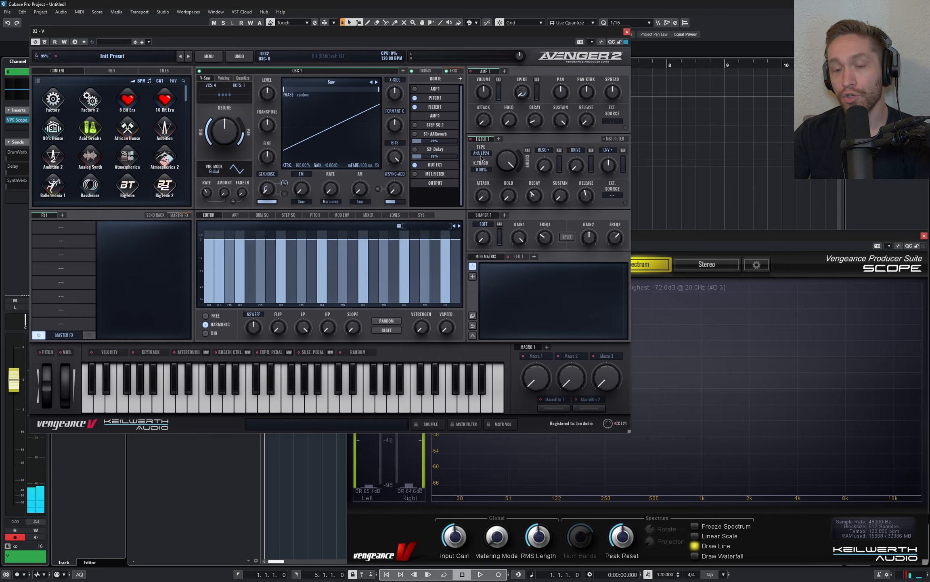
{"action": "left_click_drag", "start_coordinate": [511, 164], "coordinate": [516, 197]}
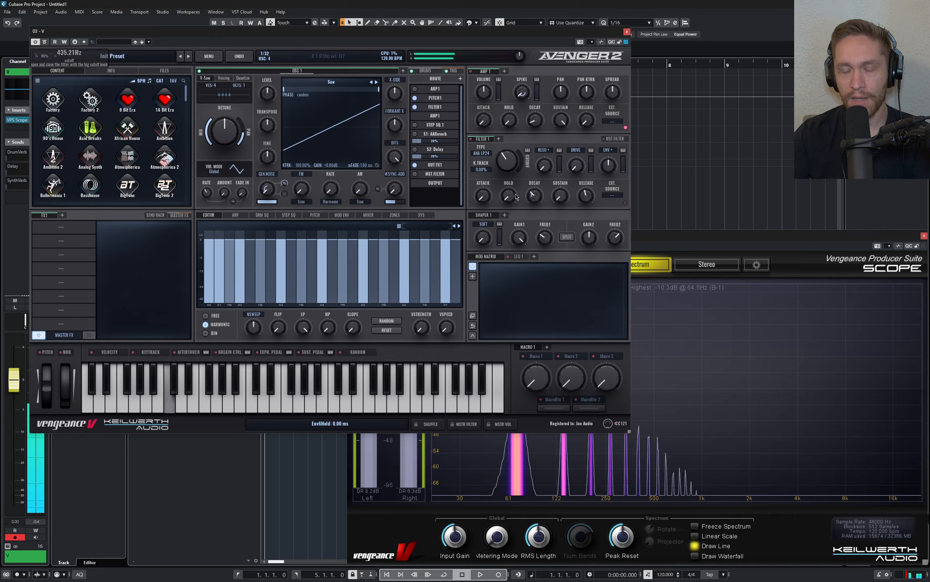
{"action": "mouse_move", "coordinate": [505, 173]}
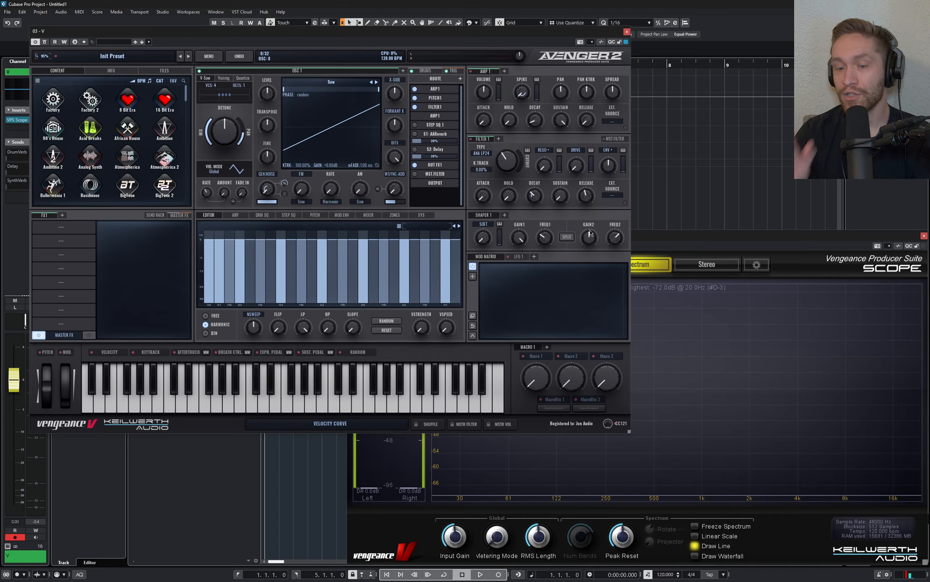
Set Filter 1's cutoff to about 387.50 Hz and raise its envelope amount to about 40%
{"action": "left_click_drag", "start_coordinate": [510, 170], "coordinate": [509, 157]}
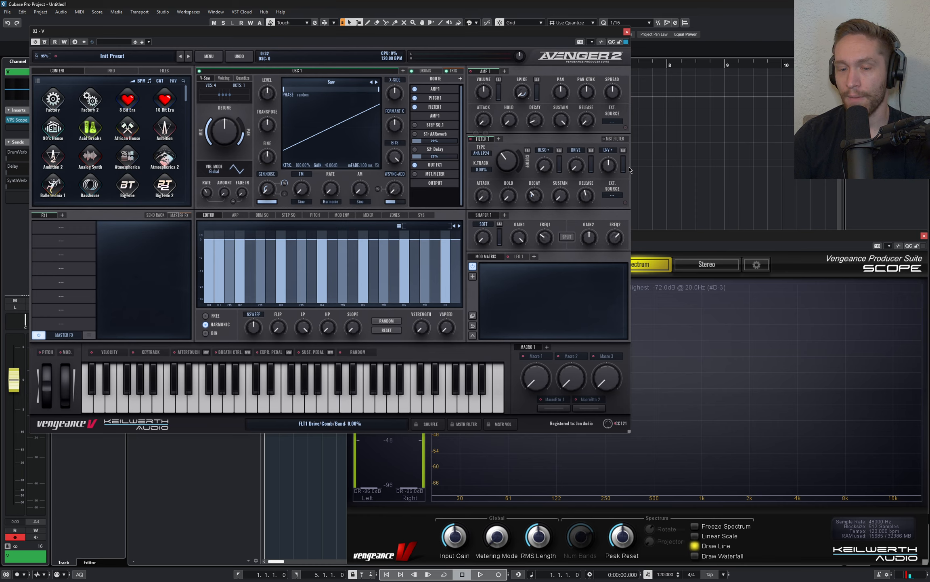
{"action": "mouse_move", "coordinate": [612, 168]}
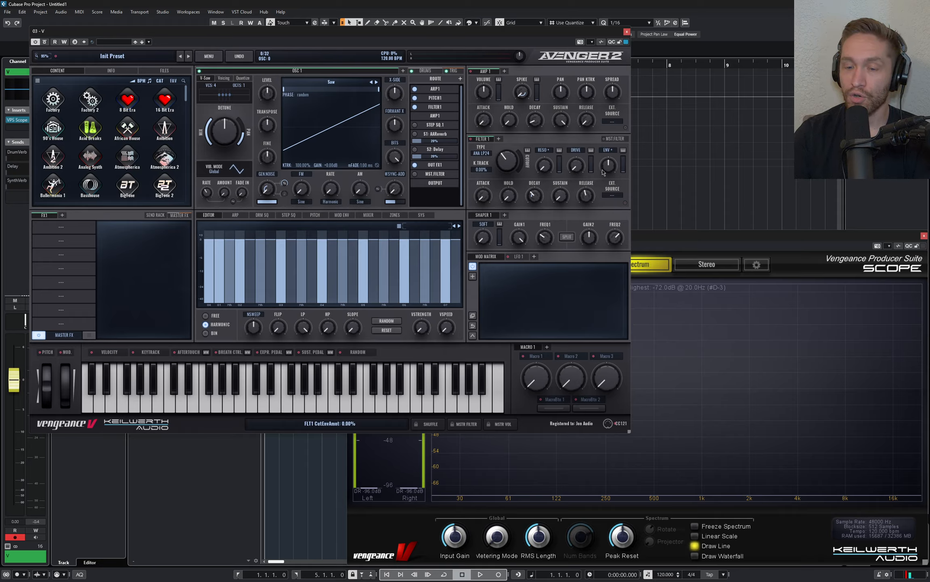
{"action": "left_click_drag", "start_coordinate": [608, 167], "coordinate": [611, 164]}
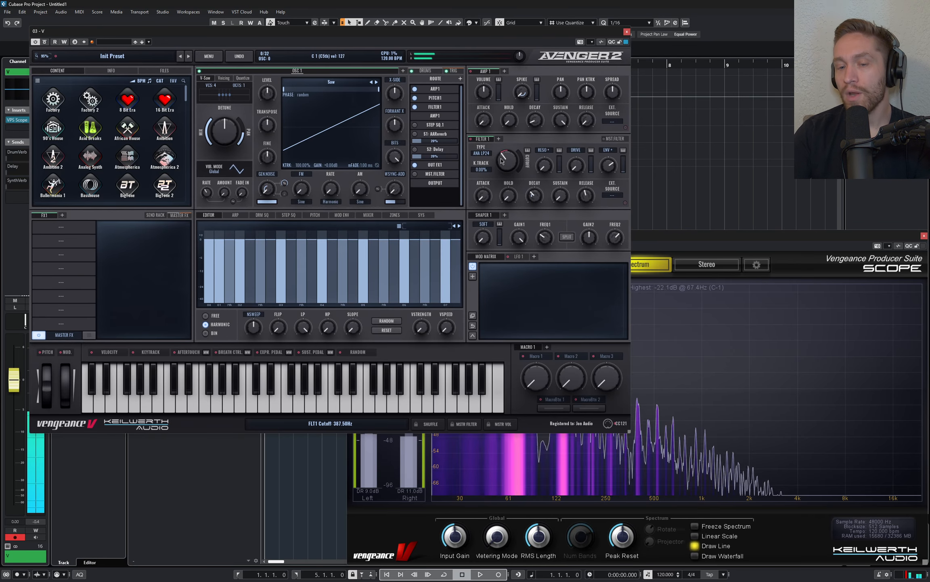
{"action": "mouse_move", "coordinate": [508, 159]}
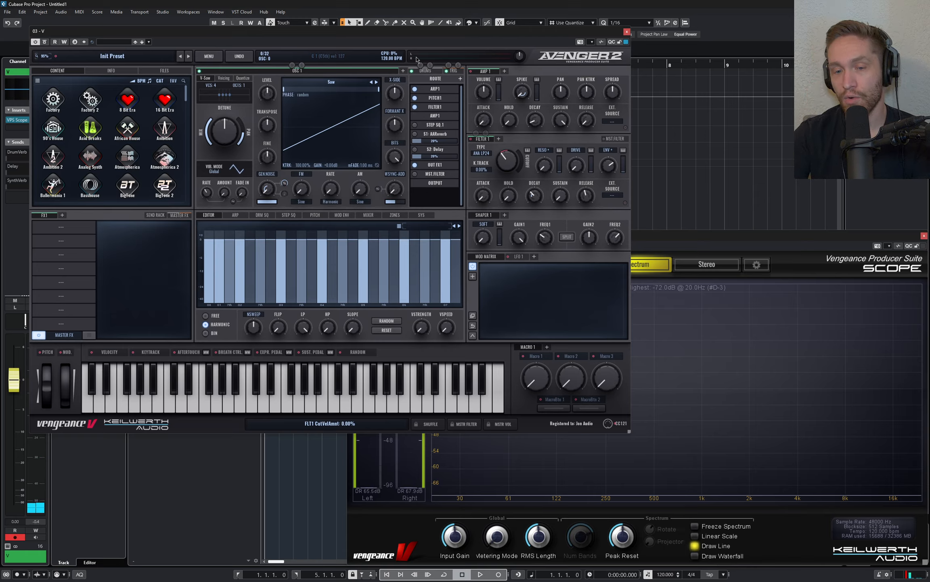
Disable ARP1 in OSC 1's routing to compare the sound without it, and enable it again
{"action": "left_click", "coordinate": [415, 89]}
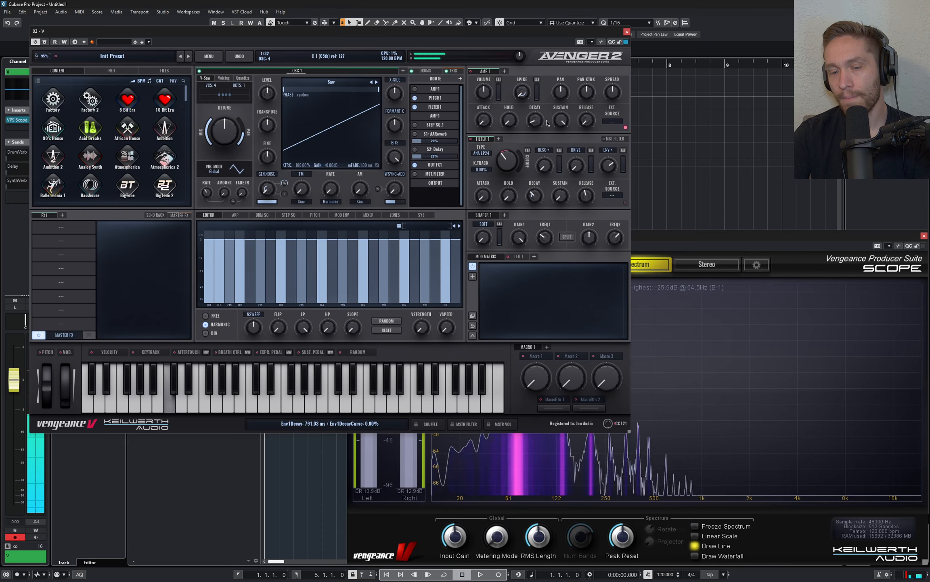
{"action": "mouse_move", "coordinate": [511, 166]}
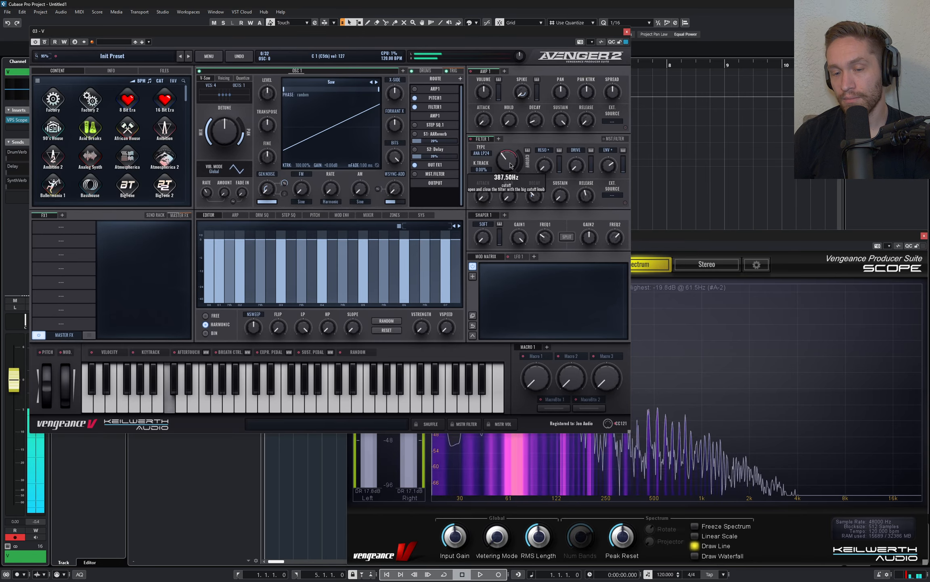
{"action": "left_click", "coordinate": [415, 89]}
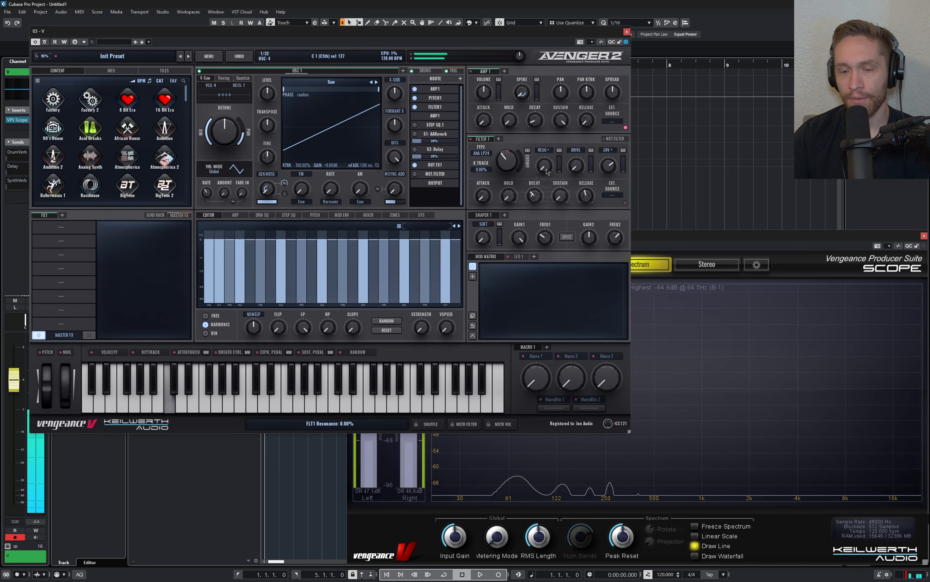
Fine-tune Filter 1 with slightly more resonance, a lower cutoff and a higher envelope amount, checking the sound in the spectrum
{"action": "left_click_drag", "start_coordinate": [546, 170], "coordinate": [546, 167]}
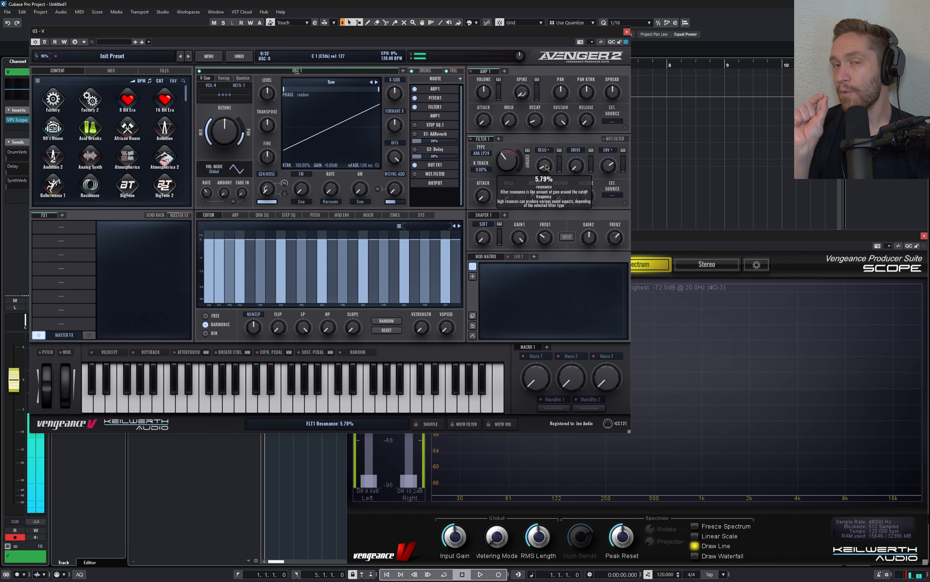
{"action": "mouse_move", "coordinate": [546, 167]}
{"action": "left_mouse_down"}
{"action": "mouse_move", "coordinate": [554, 118]}
{"action": "mouse_move", "coordinate": [547, 173]}
{"action": "left_mouse_up"}
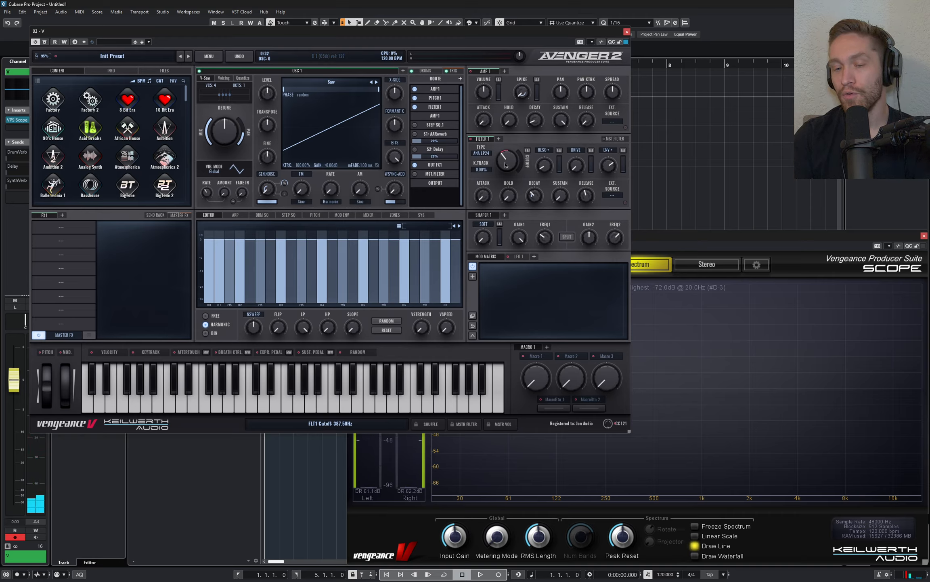
{"action": "left_click_drag", "start_coordinate": [511, 166], "coordinate": [511, 179]}
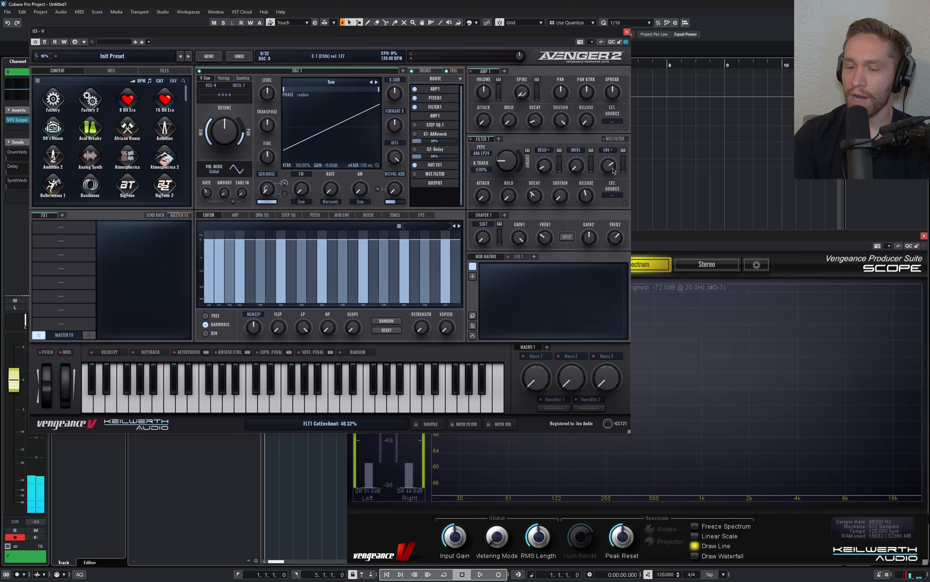
{"action": "left_click_drag", "start_coordinate": [612, 171], "coordinate": [610, 164]}
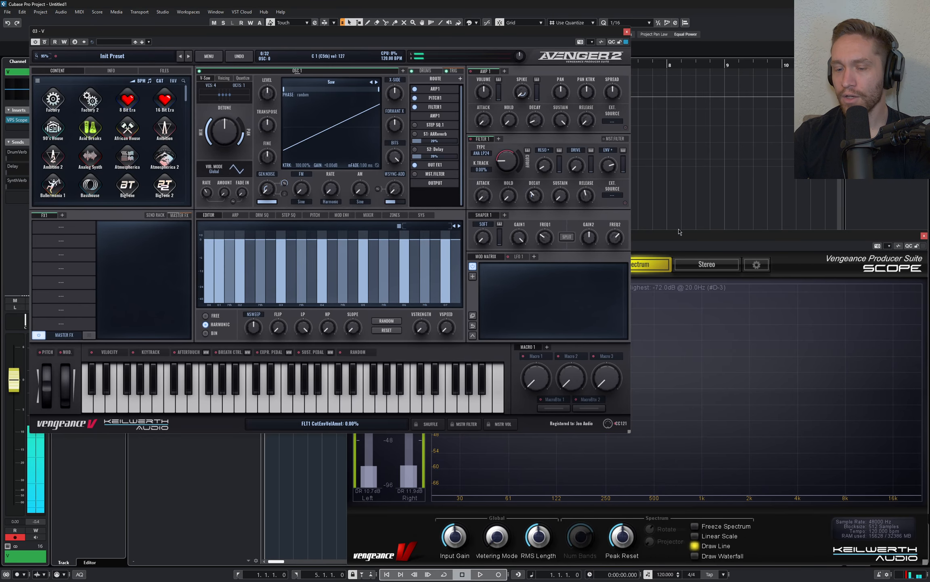
{"action": "left_click", "coordinate": [655, 235]}
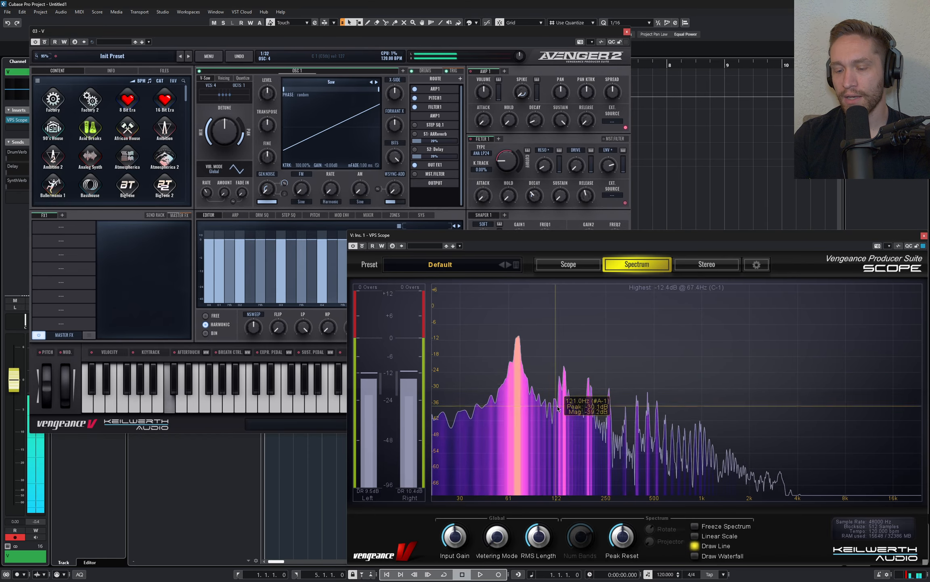
{"action": "left_click", "coordinate": [533, 46]}
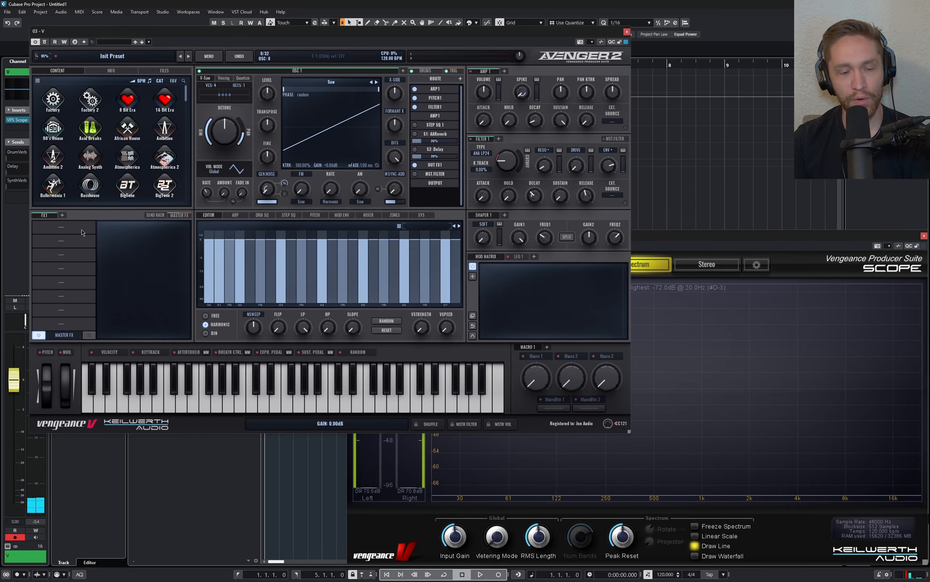
Load an Equalizer into the first FX1 slot and open its large curve editor
{"action": "left_click", "coordinate": [64, 227]}
{"action": "left_click", "coordinate": [249, 268]}
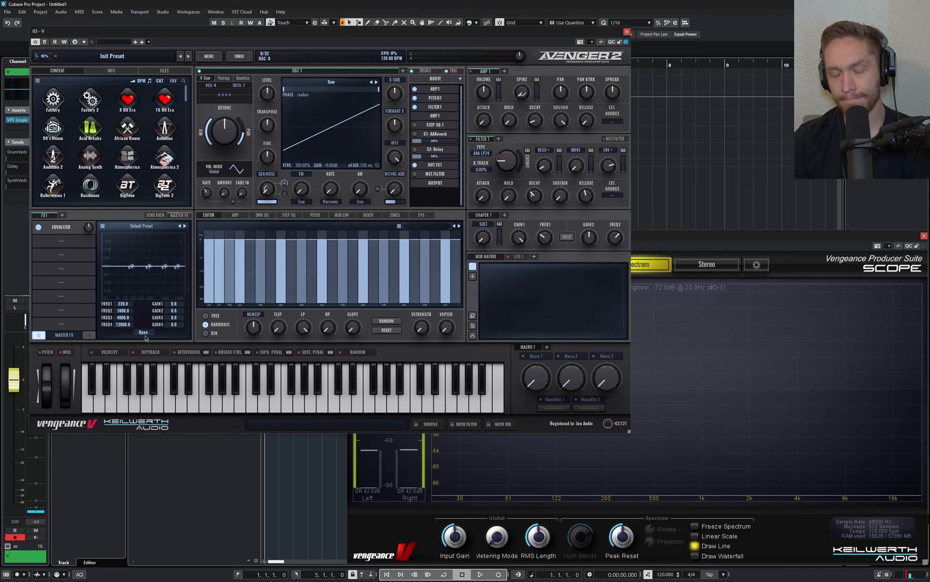
{"action": "left_click", "coordinate": [143, 332]}
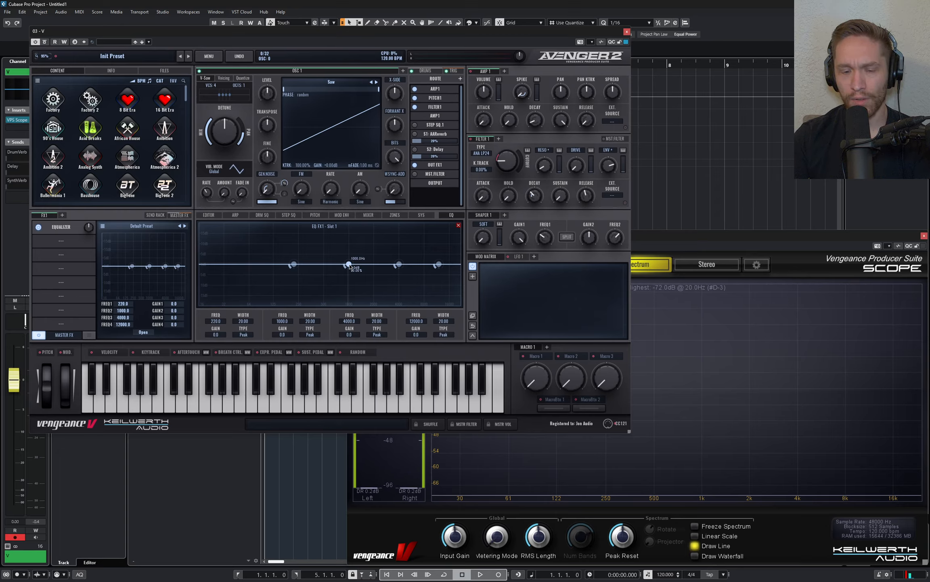
Shape the equalizer's second band into a dip at 193.2 Hz with a gain of -3.3
{"action": "left_click_drag", "start_coordinate": [349, 267], "coordinate": [293, 274]}
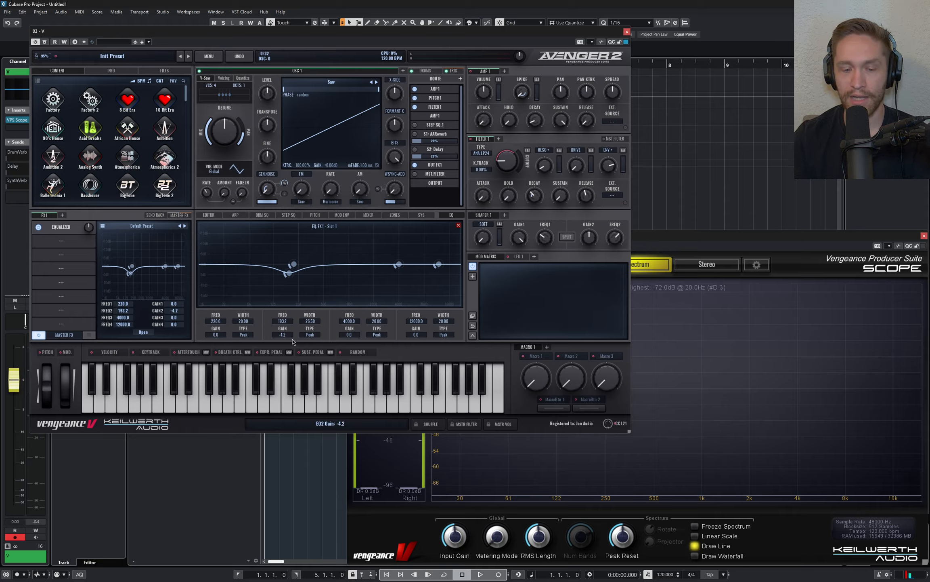
{"action": "left_click_drag", "start_coordinate": [285, 335], "coordinate": [307, 409]}
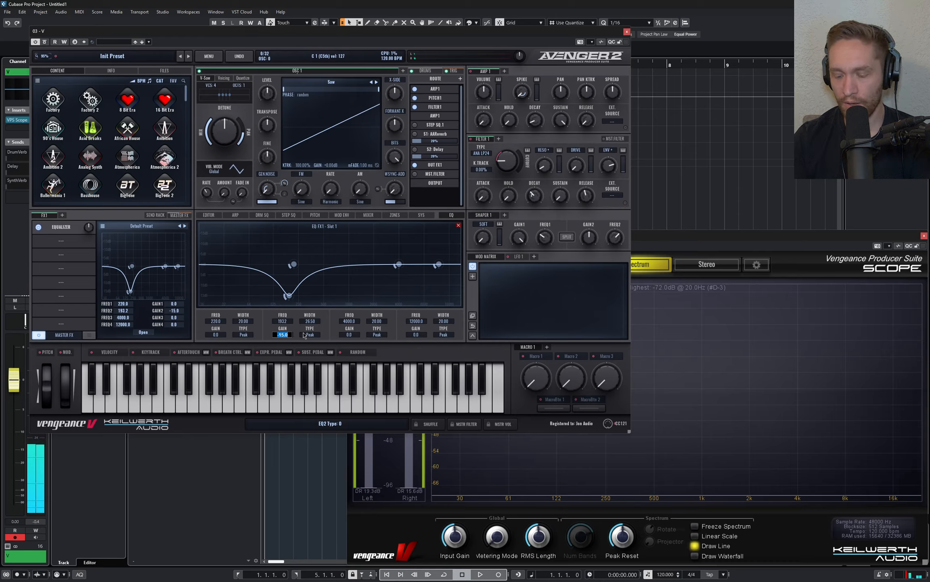
{"action": "double_click", "coordinate": [282, 334]}
{"action": "left_click_drag", "start_coordinate": [282, 335], "coordinate": [283, 343]}
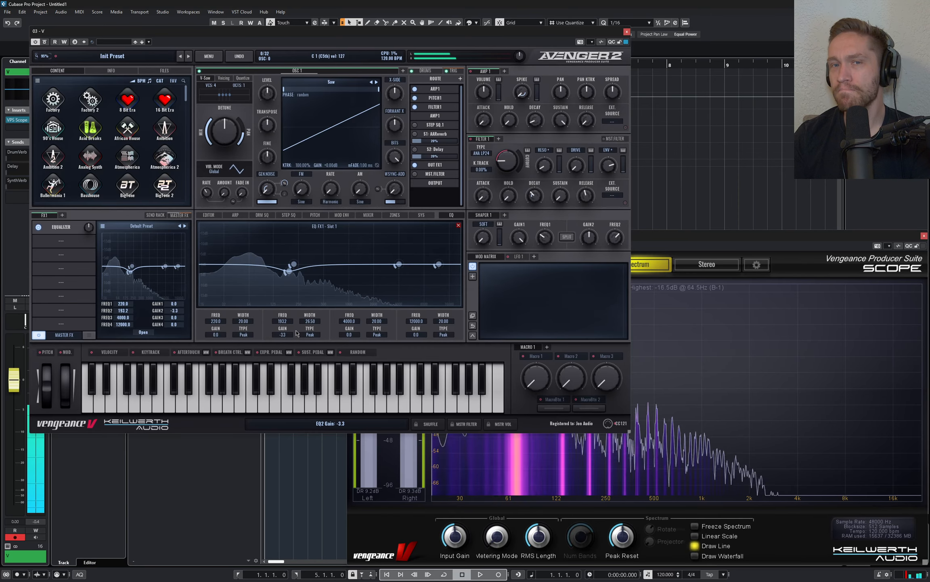
Add a Compressor in the second FX1 slot, lower its threshold and set its ratio to about 1:7.98
{"action": "left_click", "coordinate": [61, 240]}
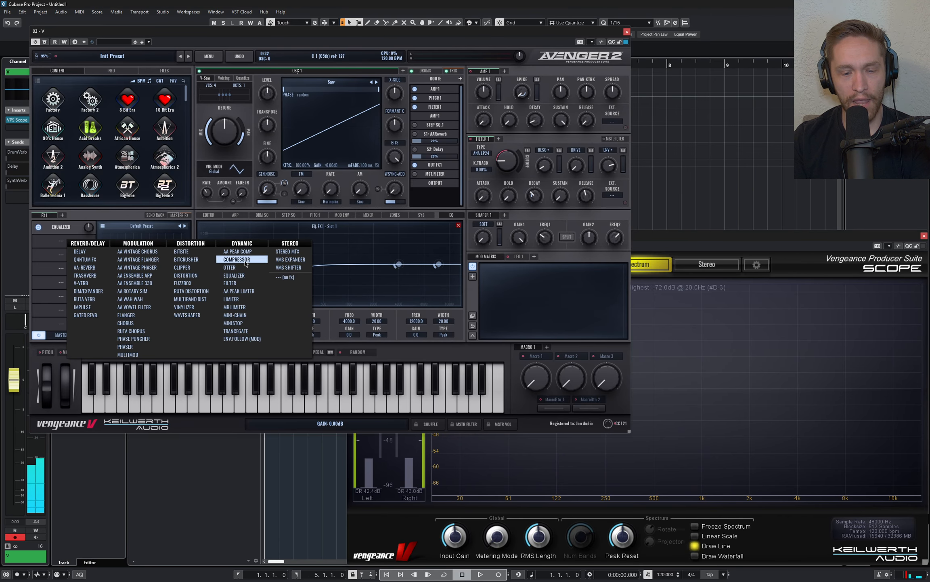
{"action": "left_click", "coordinate": [154, 266]}
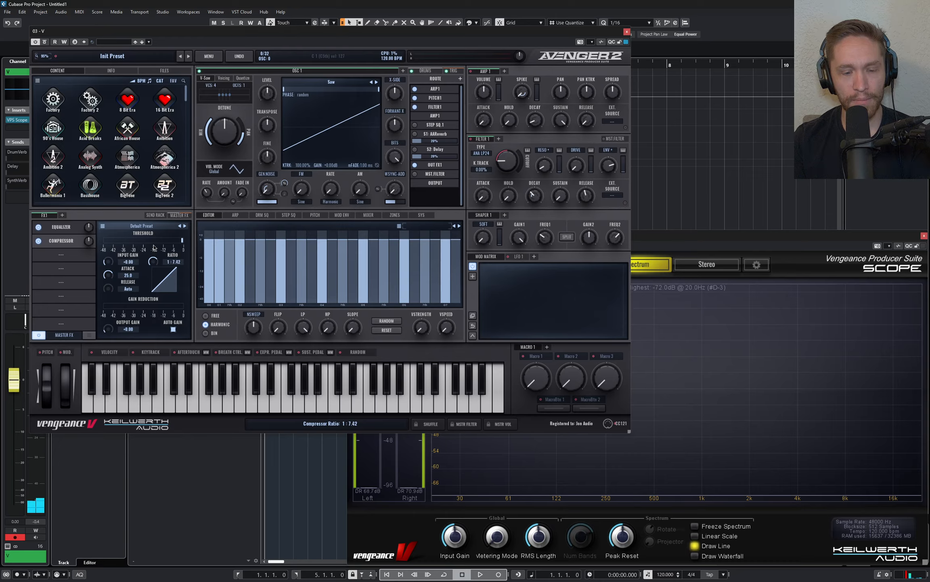
{"action": "left_click_drag", "start_coordinate": [186, 244], "coordinate": [159, 244]}
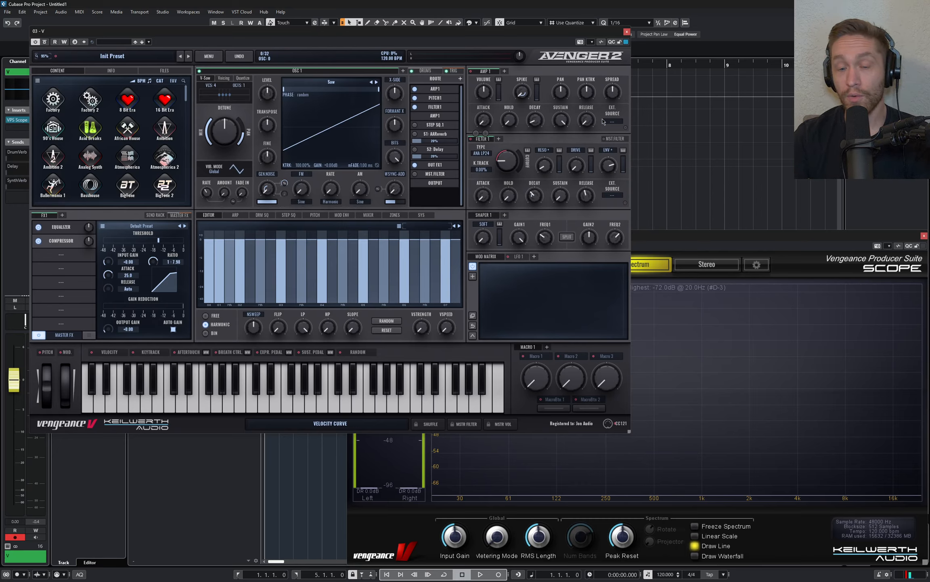
Add Filter 2 and insert it into OSC 1's routing after Filter 1
{"action": "left_click", "coordinate": [500, 139]}
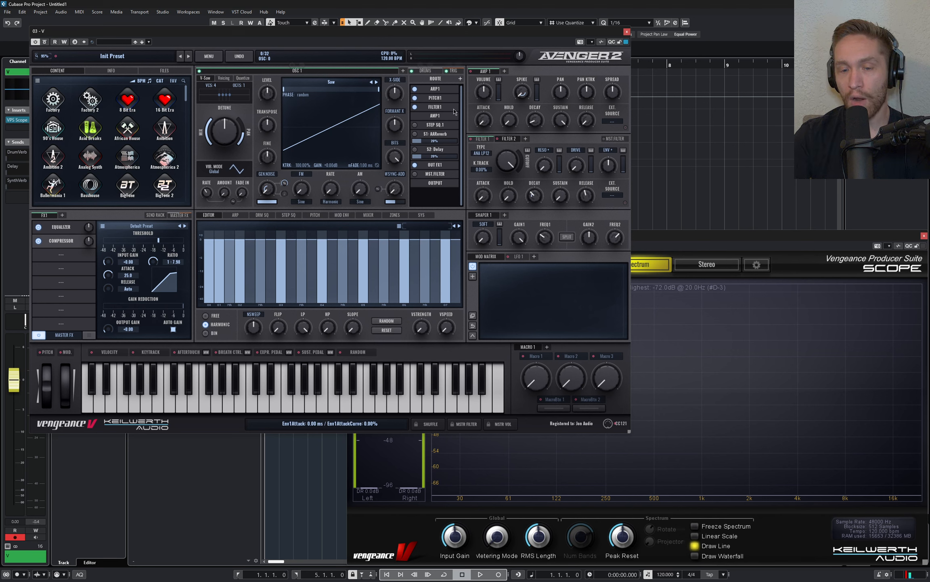
{"action": "left_click", "coordinate": [460, 79]}
{"action": "left_click", "coordinate": [446, 105]}
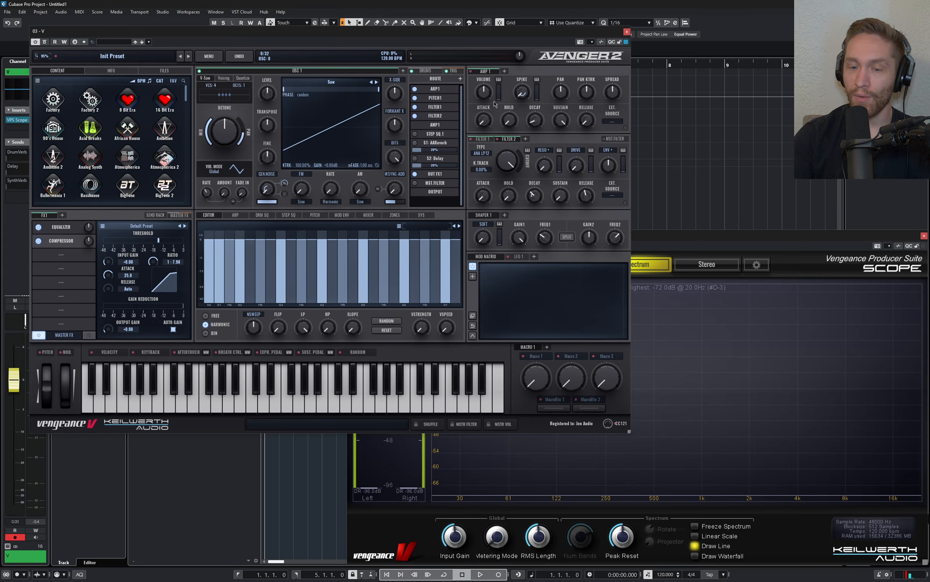
Set Filter 2 to the ANA HP18 high-pass and lower its cutoff to 0 Hz
{"action": "left_click", "coordinate": [481, 156]}
{"action": "mouse_move", "coordinate": [494, 170]}
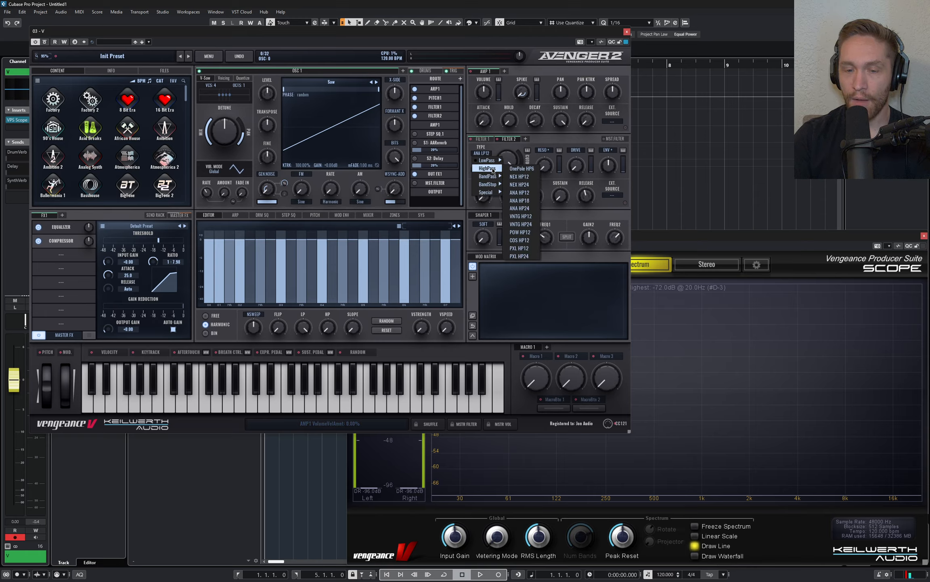
{"action": "left_click", "coordinate": [534, 200]}
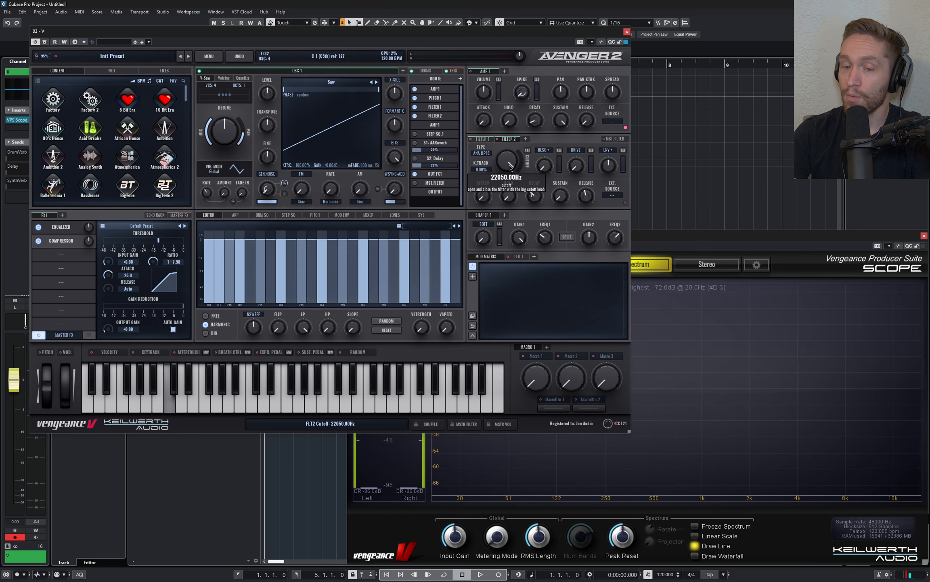
{"action": "left_click_drag", "start_coordinate": [512, 168], "coordinate": [518, 243]}
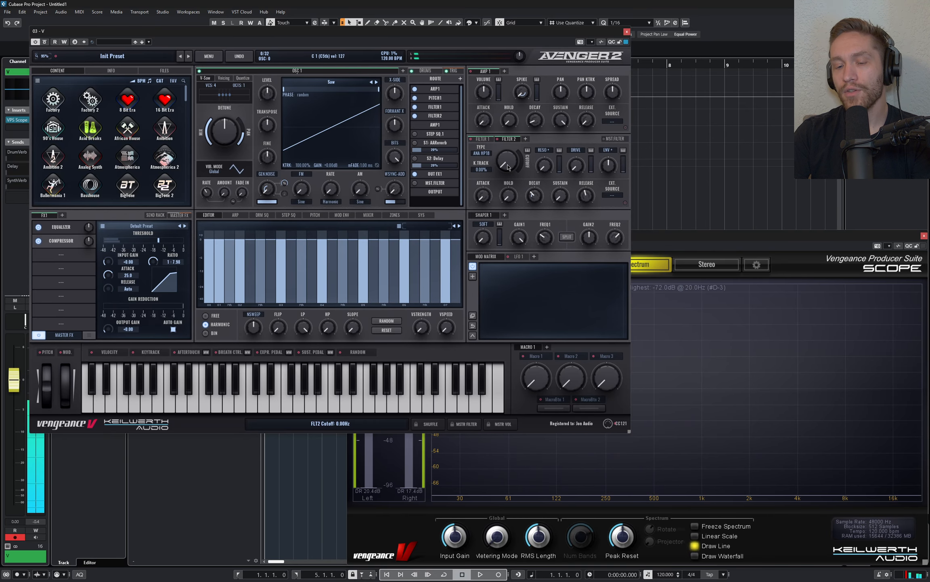
Move the scope window lower, sweep Filter 2's cutoff with raised resonance, and return the resonance to 0%
{"action": "left_click_drag", "start_coordinate": [667, 239], "coordinate": [705, 291]}
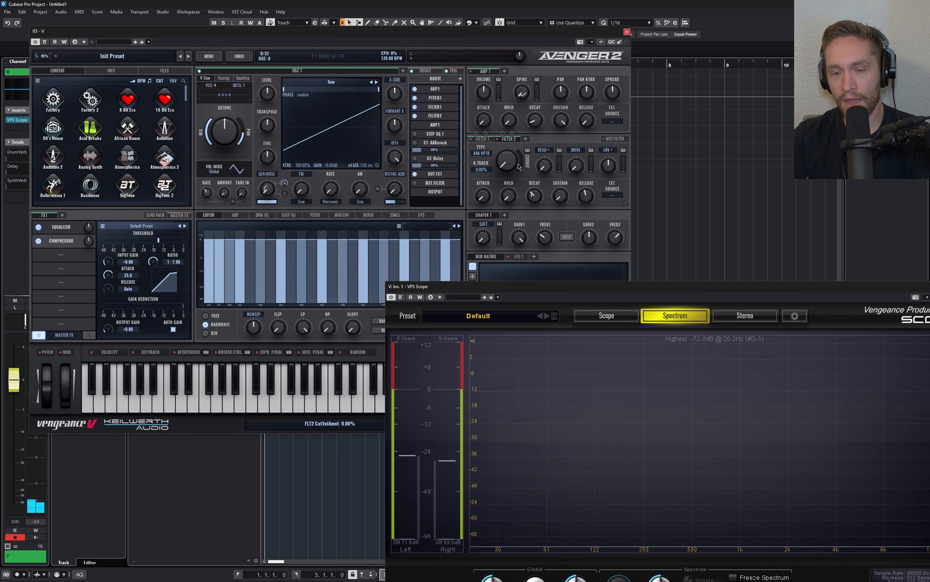
{"action": "mouse_move", "coordinate": [540, 165]}
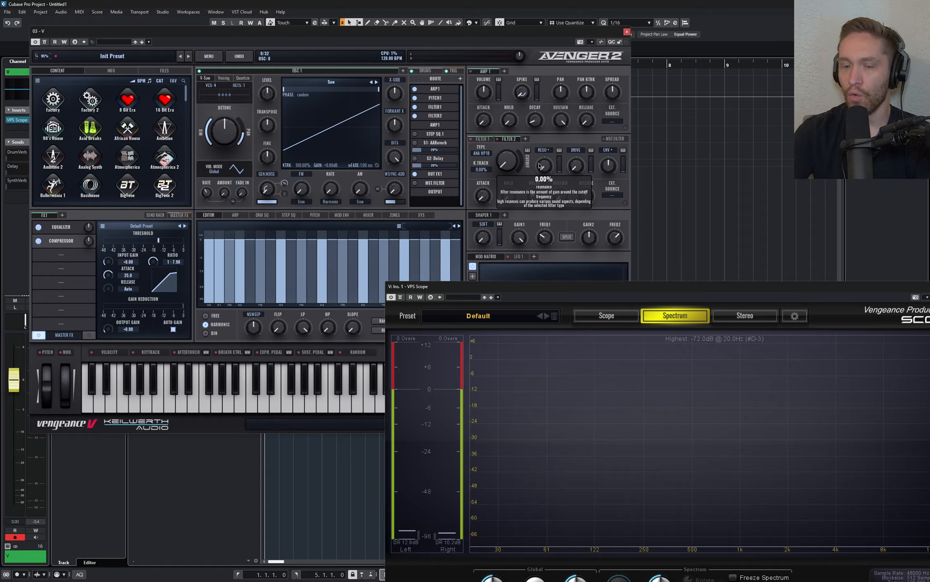
{"action": "left_click", "coordinate": [544, 170]}
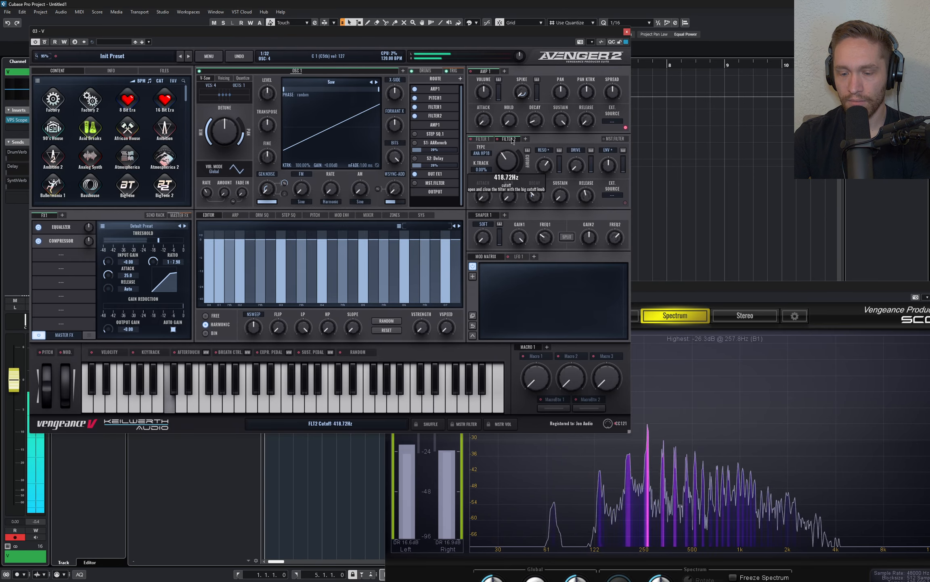
{"action": "left_click_drag", "start_coordinate": [547, 163], "coordinate": [548, 154]}
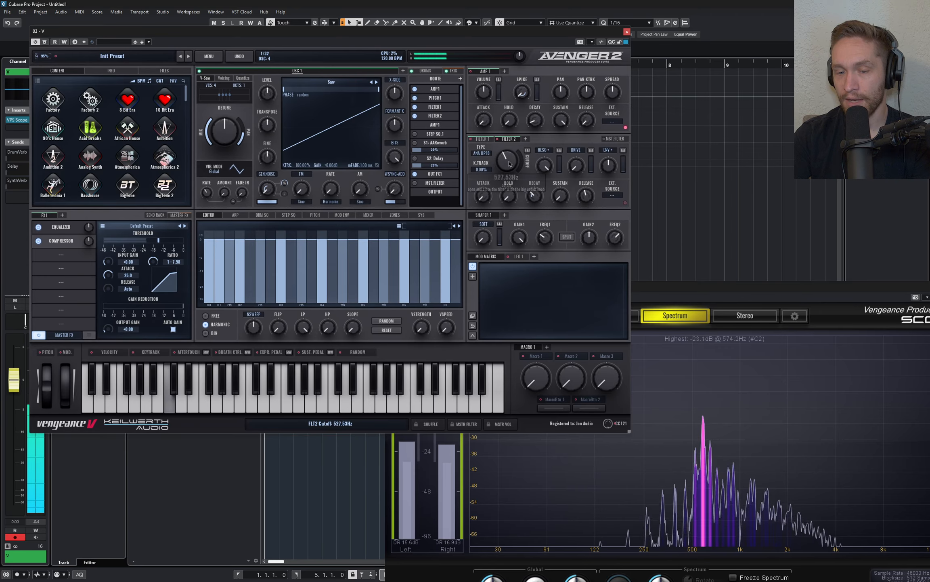
{"action": "left_click_drag", "start_coordinate": [517, 163], "coordinate": [511, 184]}
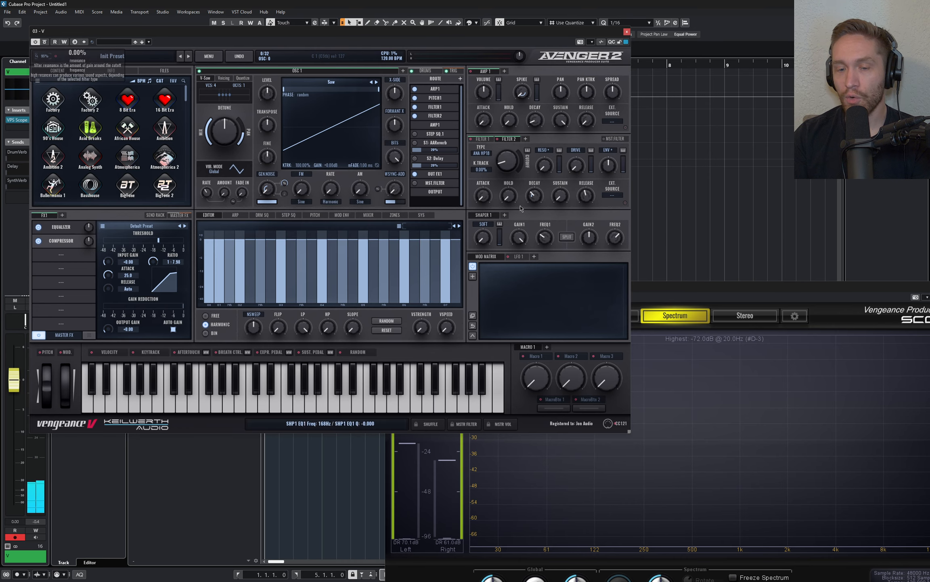
Switch Filter 2 to VNTG HP24, raise its Mod amount, set the cutoff to about 80 Hz and bypass it to compare
{"action": "left_click", "coordinate": [482, 153]}
{"action": "mouse_move", "coordinate": [496, 171]}
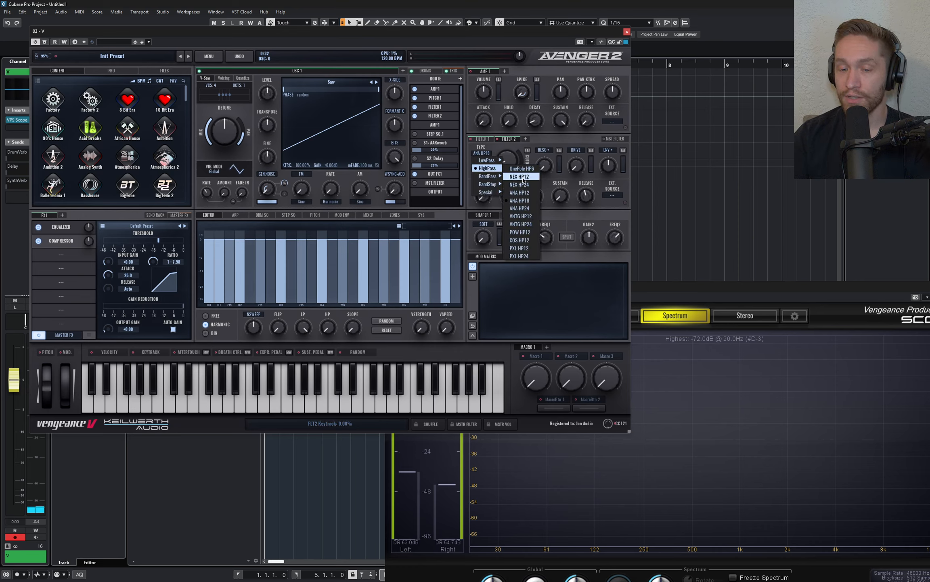
{"action": "left_click", "coordinate": [521, 225]}
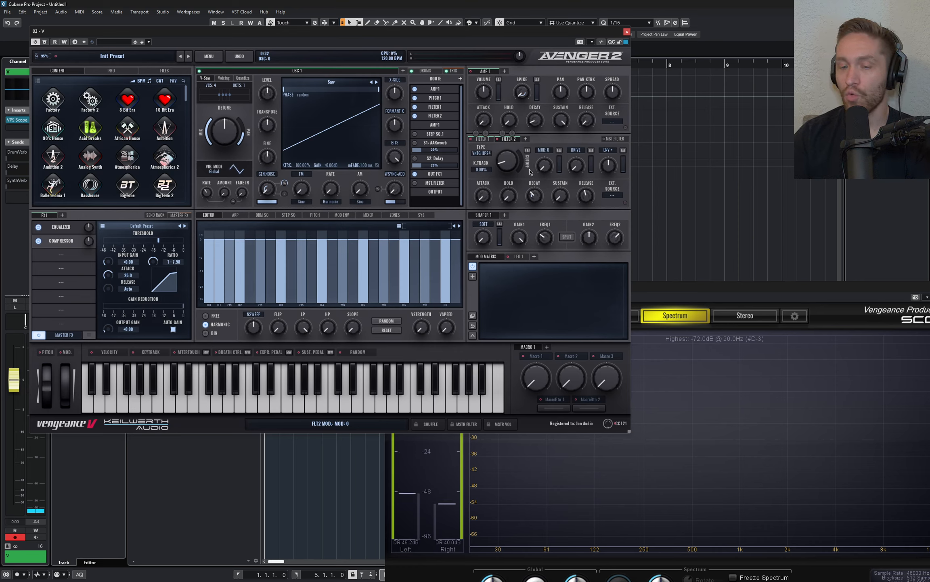
{"action": "left_click_drag", "start_coordinate": [535, 171], "coordinate": [512, 158]}
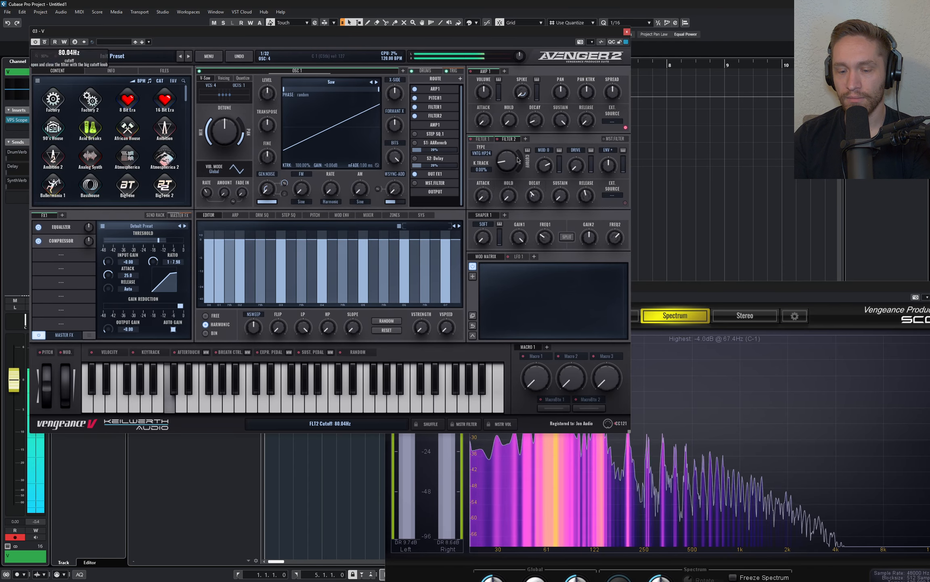
{"action": "left_click", "coordinate": [502, 134]}
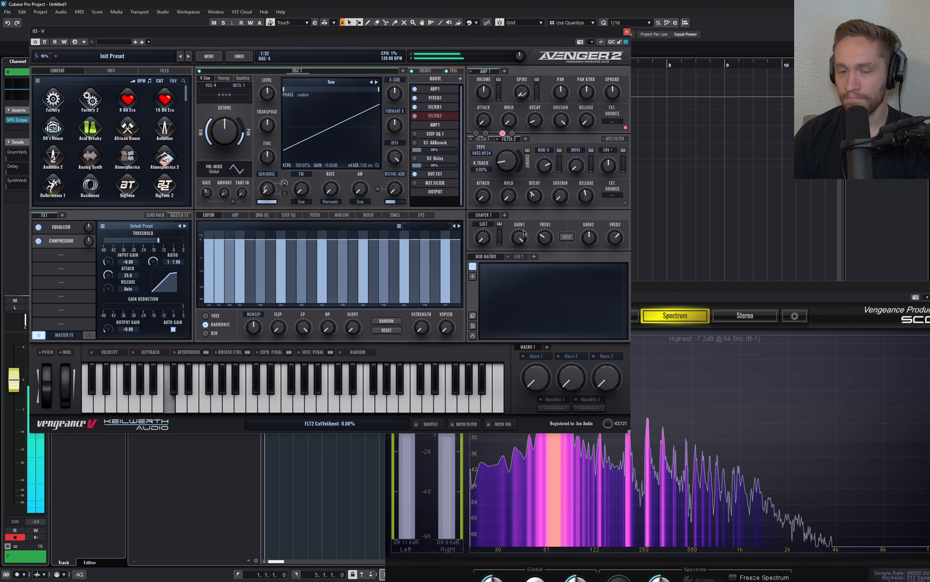
Toggle Filter 2's bypass to compare the bass, leave the filter active, and show the Equalizer's settings
{"action": "left_click", "coordinate": [503, 133]}
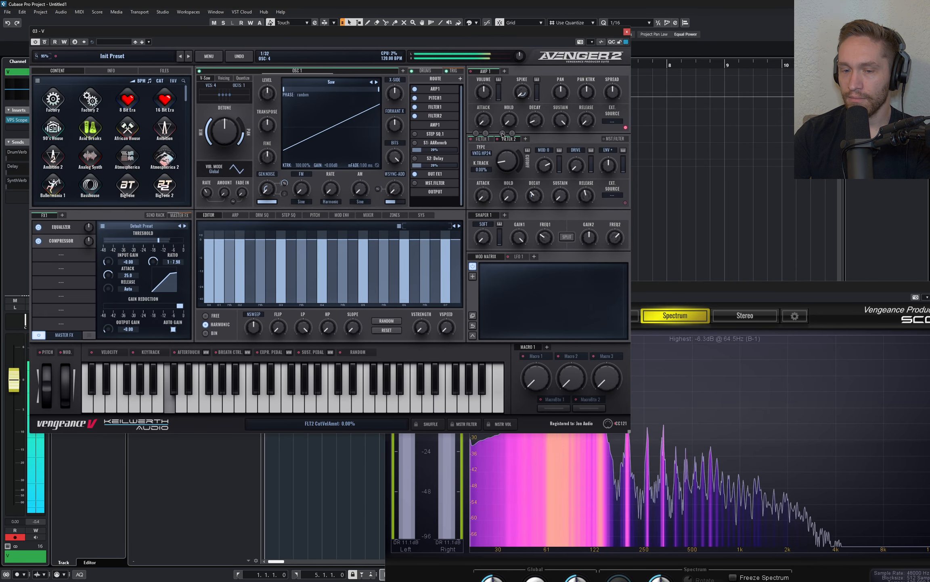
{"action": "left_click", "coordinate": [502, 133]}
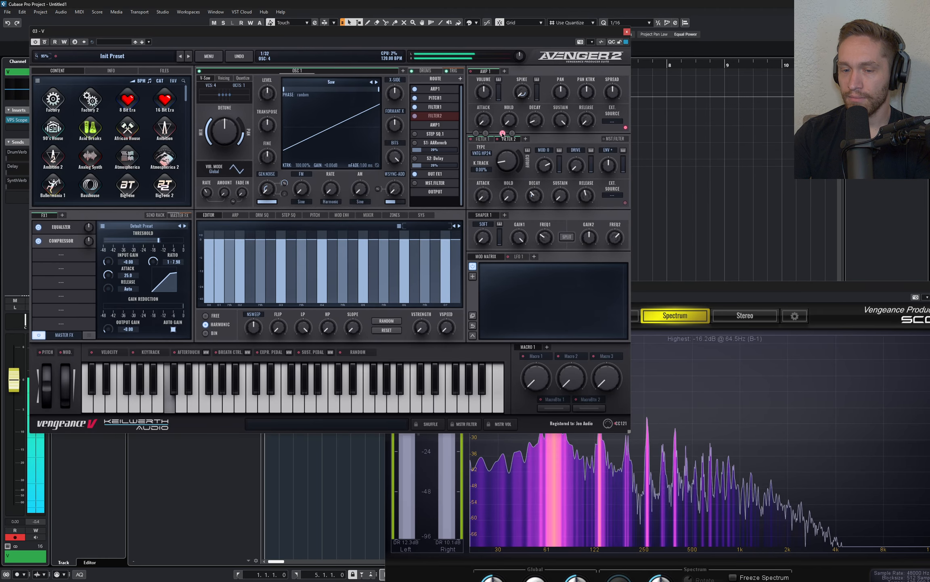
{"action": "left_click", "coordinate": [502, 134]}
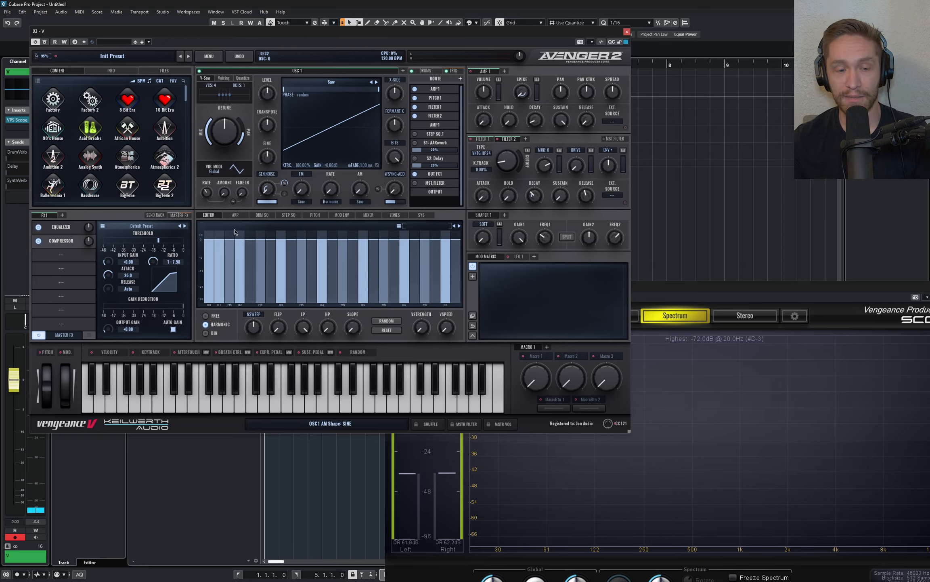
{"action": "left_click", "coordinate": [62, 226]}
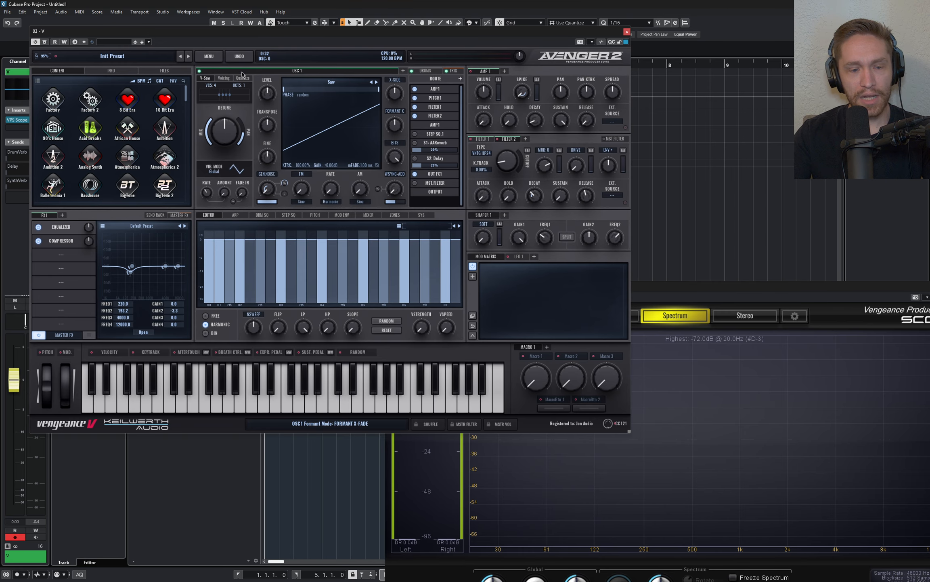
Scale the synth interface to 120% and examine Filter 2's Mod control
{"action": "left_click", "coordinate": [40, 58]}
{"action": "left_click", "coordinate": [49, 160]}
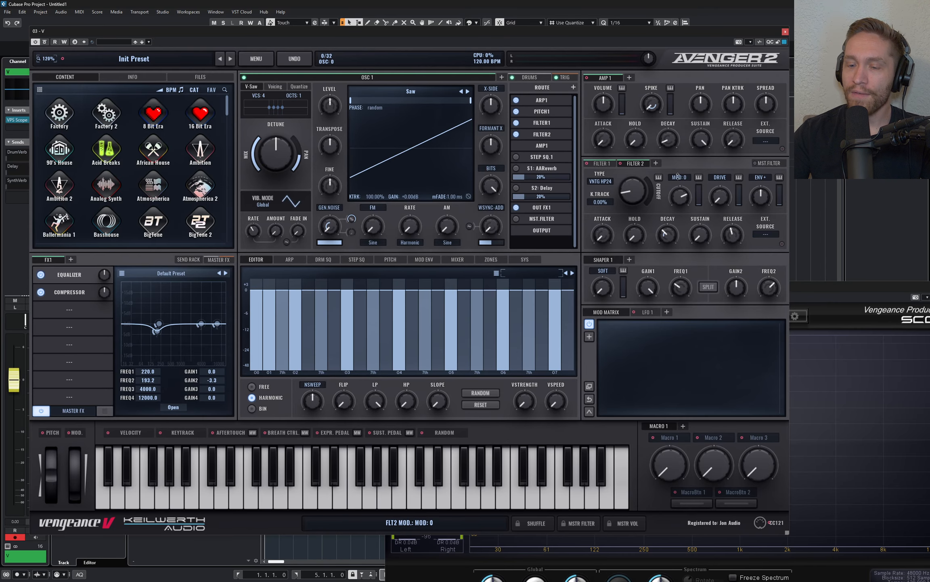
{"action": "mouse_move", "coordinate": [684, 177]}
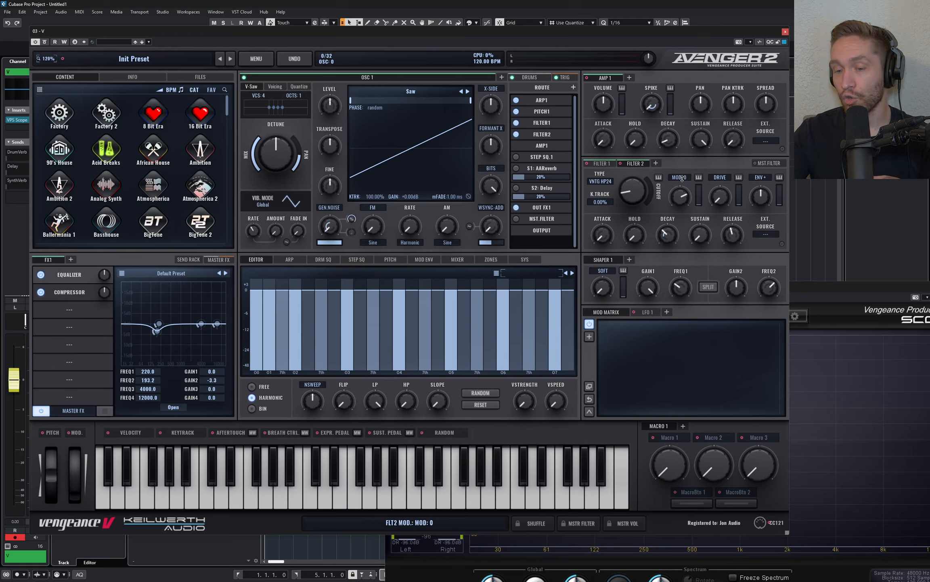
{"action": "left_click_drag", "start_coordinate": [682, 179], "coordinate": [683, 201]}
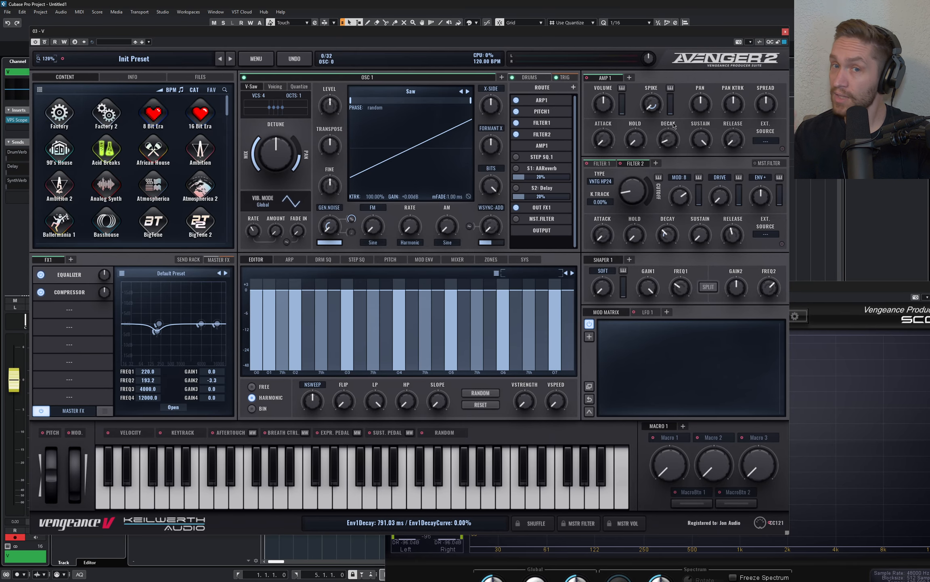
Initialize the synth patch and accept the reset
{"action": "left_click", "coordinate": [256, 59]}
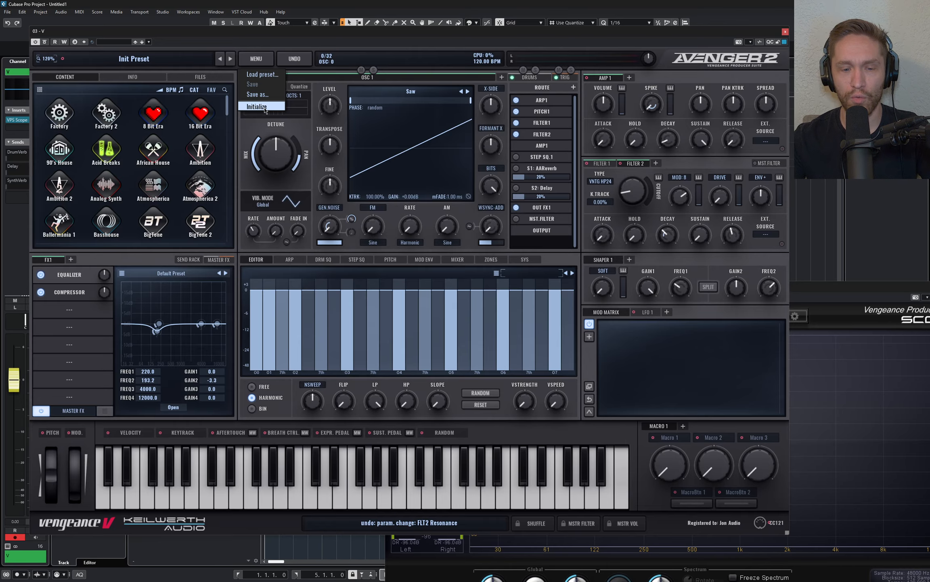
{"action": "left_click", "coordinate": [265, 107]}
{"action": "left_click", "coordinate": [366, 318]}
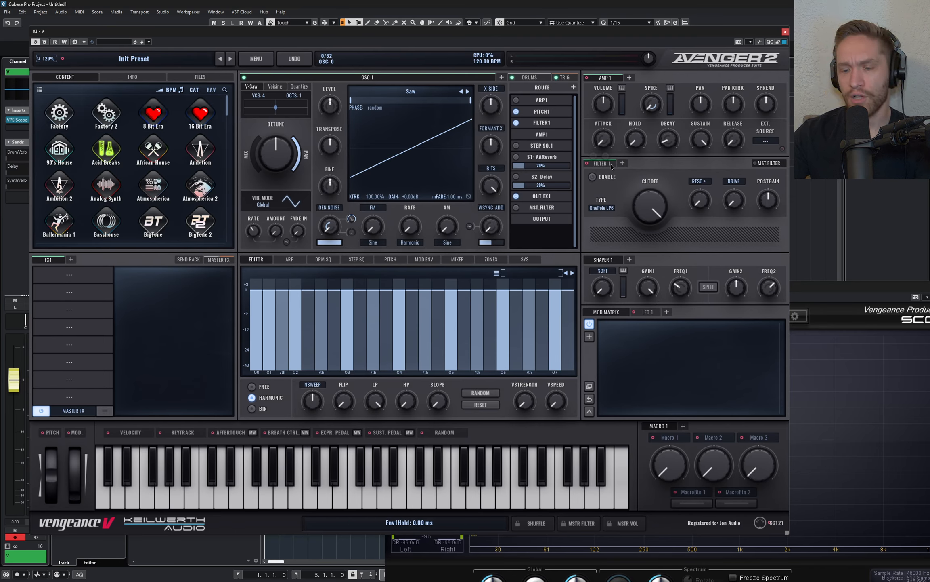
Enable Filter 1 and set its type to the VNTG LP24 low-pass
{"action": "left_click", "coordinate": [593, 176]}
{"action": "left_click", "coordinate": [601, 181]}
{"action": "mouse_move", "coordinate": [610, 190]}
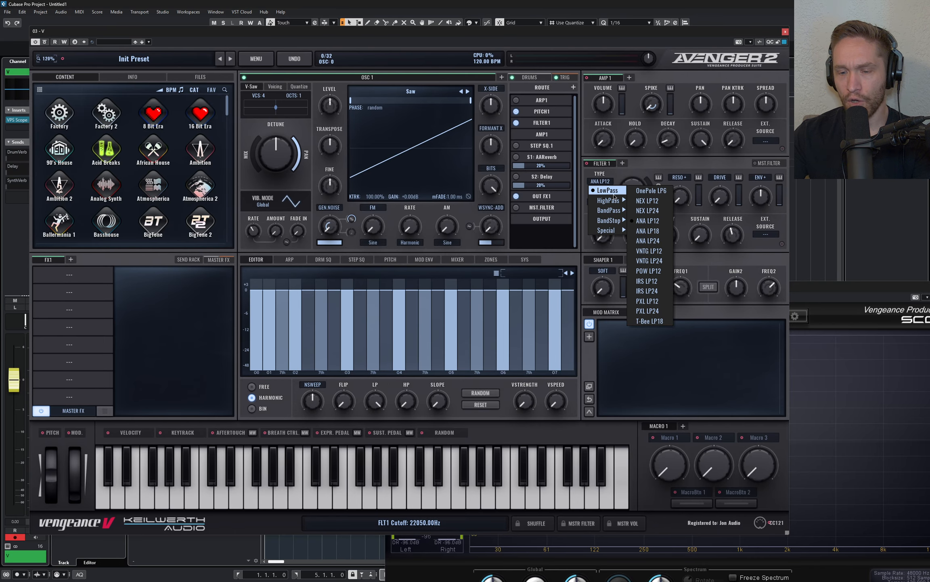
{"action": "left_click", "coordinate": [663, 264]}
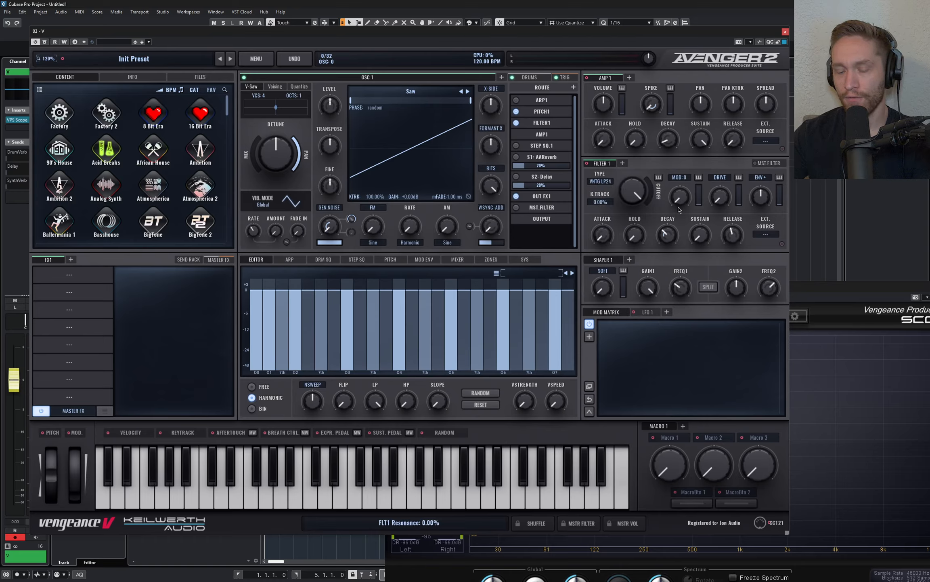
Move the synth window to the screen's upper-left corner and scale its interface down from 120% so the spectrum is visible
{"action": "left_click_drag", "start_coordinate": [626, 34], "coordinate": [599, 15]}
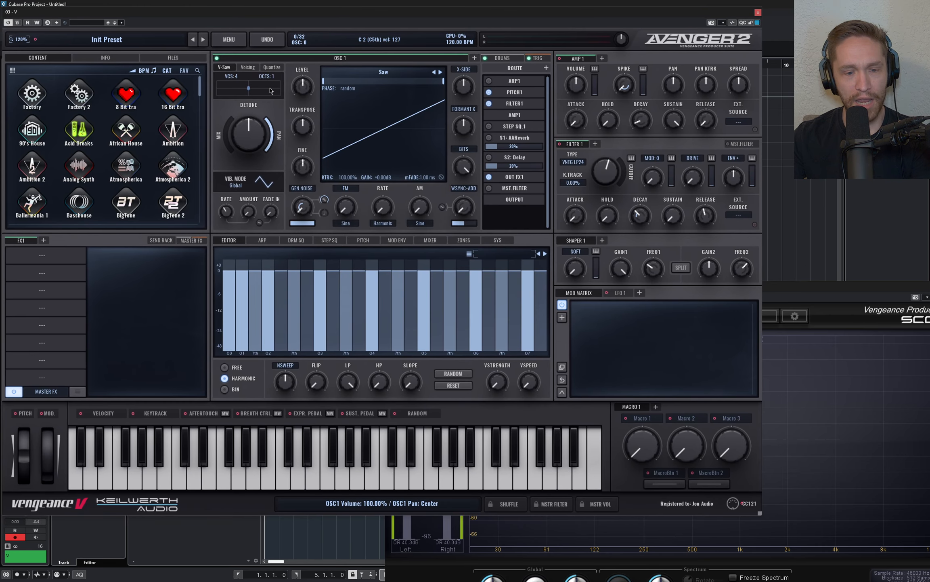
{"action": "left_click", "coordinate": [19, 39]}
{"action": "left_click", "coordinate": [31, 139]}
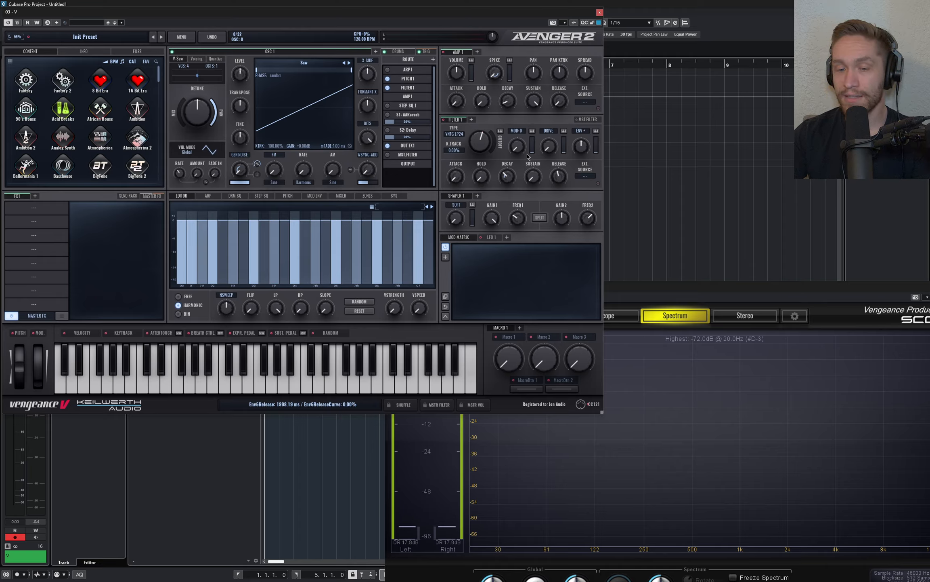
Raise Filter 1's resonance to about 71%, set its Mod to 44 and adjust the cutoff while playing a note
{"action": "left_click_drag", "start_coordinate": [481, 142], "coordinate": [516, 99]}
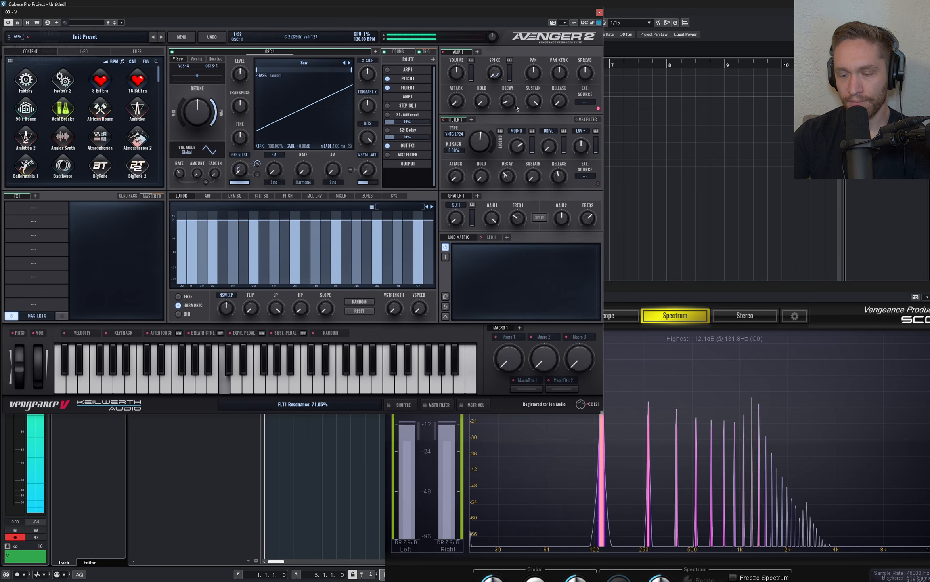
{"action": "left_click_drag", "start_coordinate": [482, 146], "coordinate": [482, 142]}
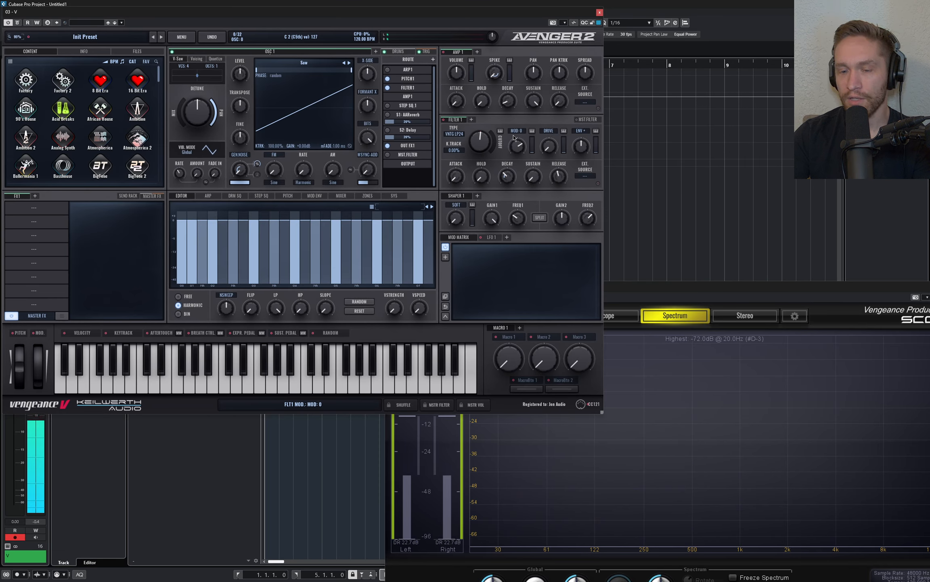
{"action": "left_click_drag", "start_coordinate": [517, 131], "coordinate": [521, 98]}
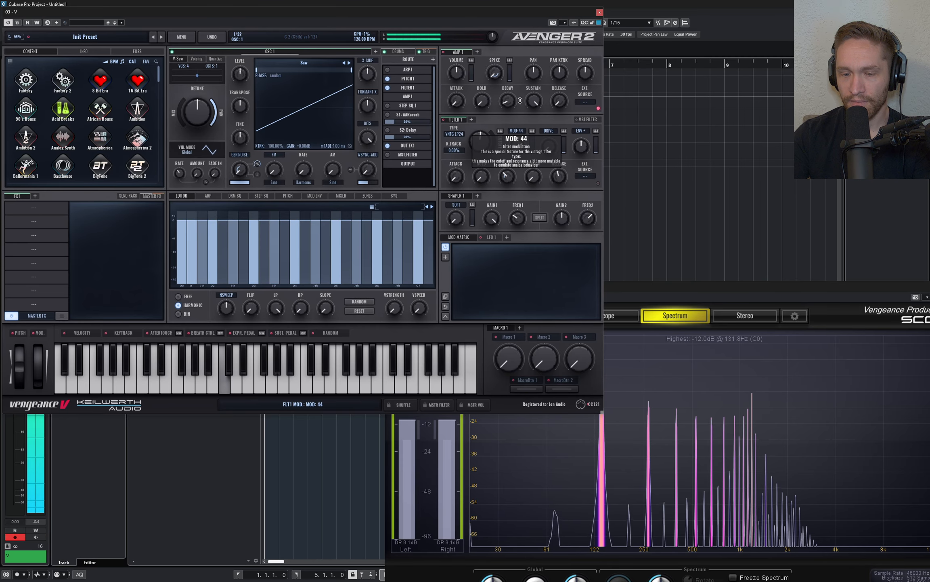
{"action": "mouse_move", "coordinate": [482, 145]}
{"action": "left_mouse_down"}
{"action": "mouse_move", "coordinate": [483, 153]}
{"action": "mouse_move", "coordinate": [484, 144]}
{"action": "left_mouse_up"}
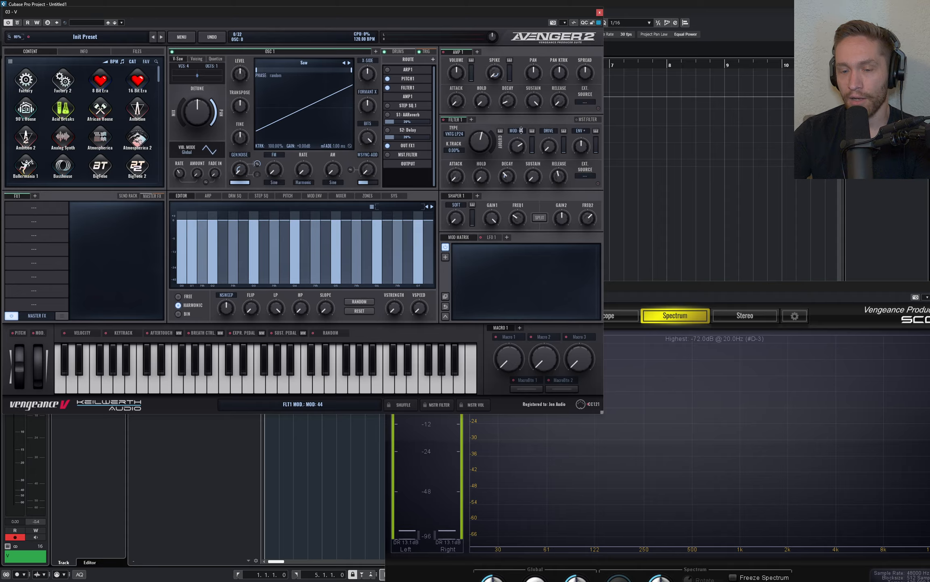
Compare Filter 1's Mod at 0 and at 78, and set it to about 38
{"action": "left_click_drag", "start_coordinate": [521, 130], "coordinate": [524, 162]}
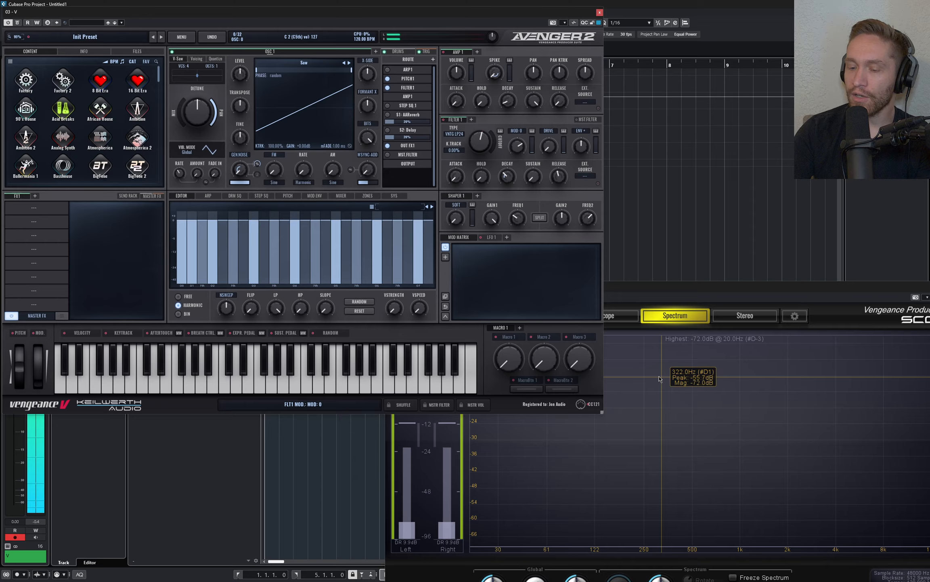
{"action": "left_click_drag", "start_coordinate": [516, 133], "coordinate": [518, 97]}
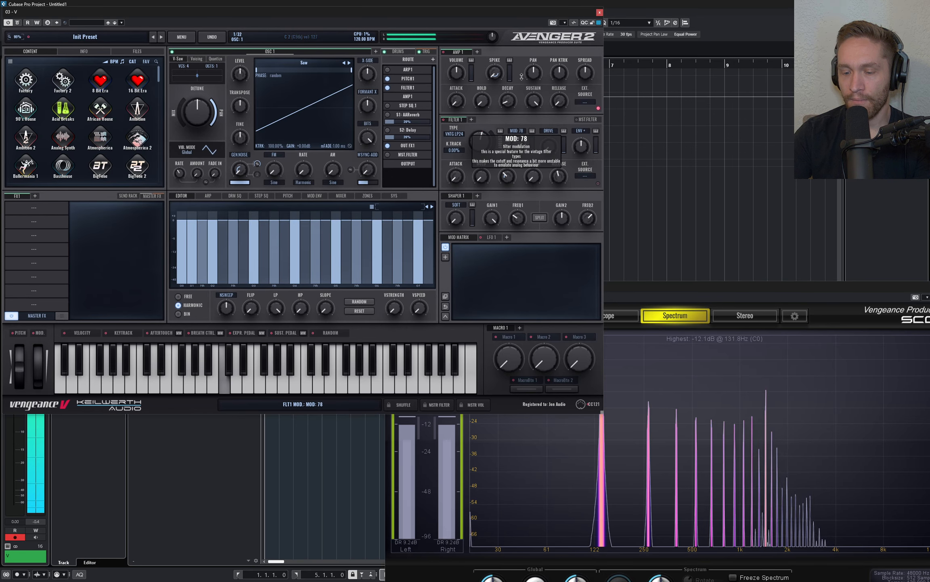
{"action": "left_click_drag", "start_coordinate": [524, 71], "coordinate": [529, 104]}
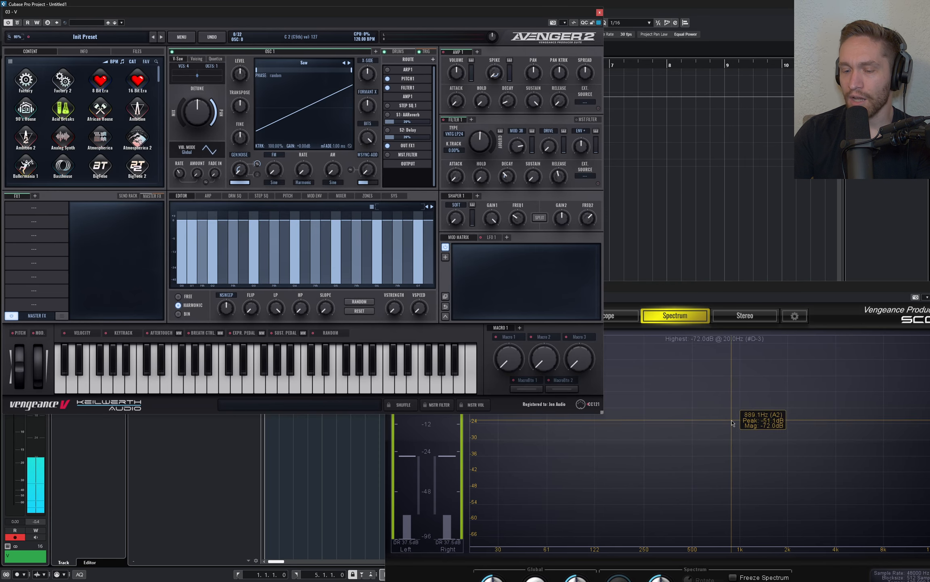
Move the scope window up, freeze the modulated spectrum, return Filter 1's Mod to 0 and unfreeze the spectrum for comparison
{"action": "left_click_drag", "start_coordinate": [750, 289], "coordinate": [727, 207]}
{"action": "left_click", "coordinate": [713, 497]}
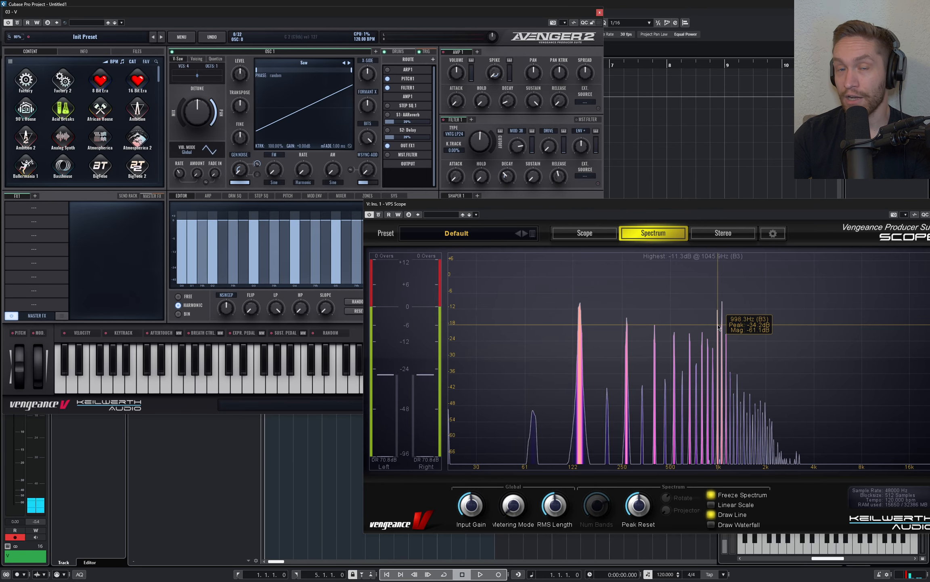
{"action": "left_click", "coordinate": [520, 132]}
{"action": "left_click_drag", "start_coordinate": [520, 132], "coordinate": [518, 154]}
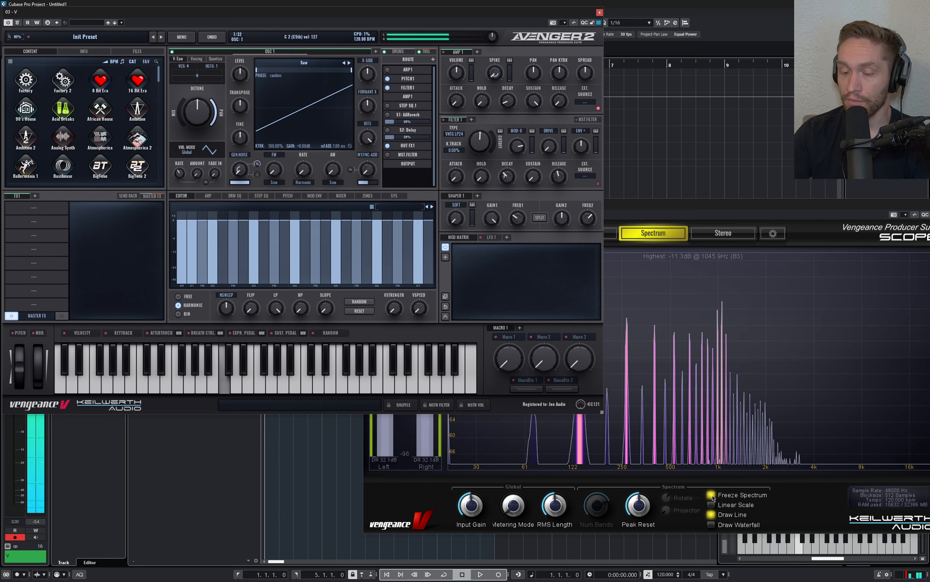
{"action": "left_click", "coordinate": [712, 496]}
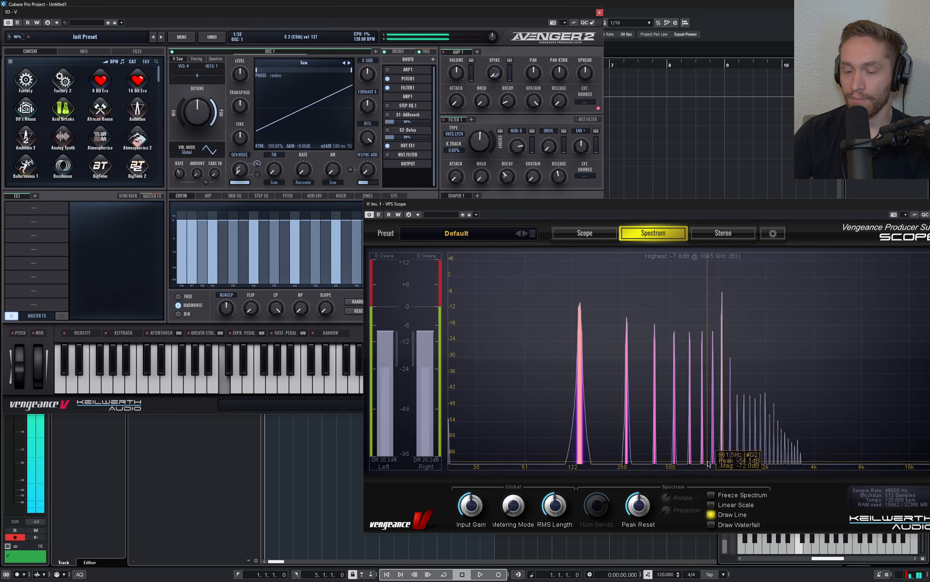
Freeze the unmodulated spectrum, raise Filter 1's Mod to 41, unfreeze the display and move the scope window lower
{"action": "left_click", "coordinate": [712, 496]}
{"action": "left_click", "coordinate": [519, 130]}
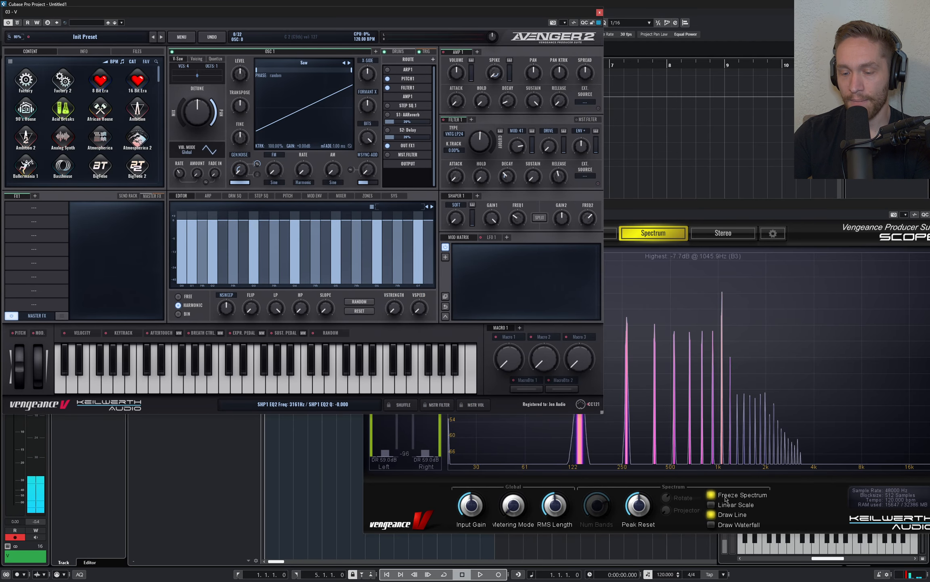
{"action": "left_click", "coordinate": [712, 496]}
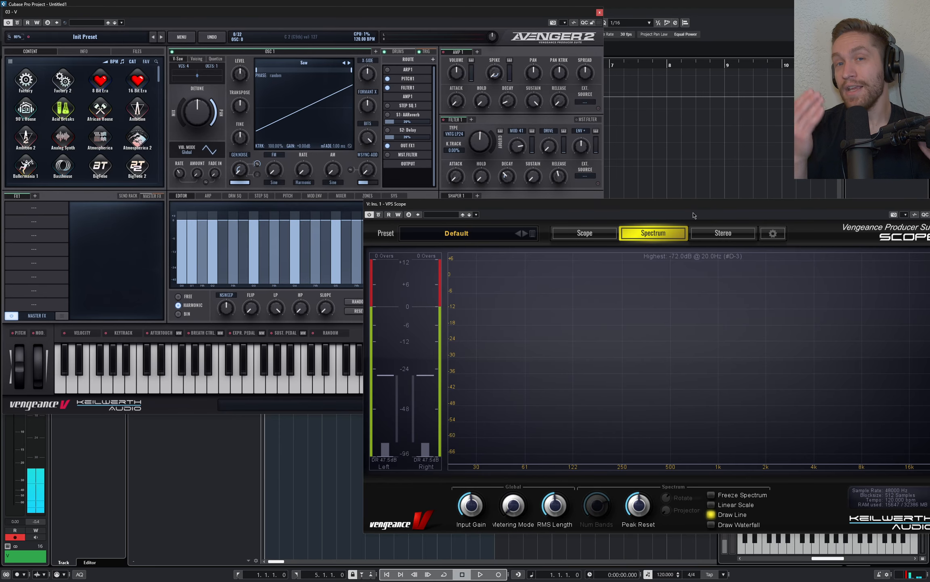
{"action": "left_click_drag", "start_coordinate": [694, 206], "coordinate": [678, 235]}
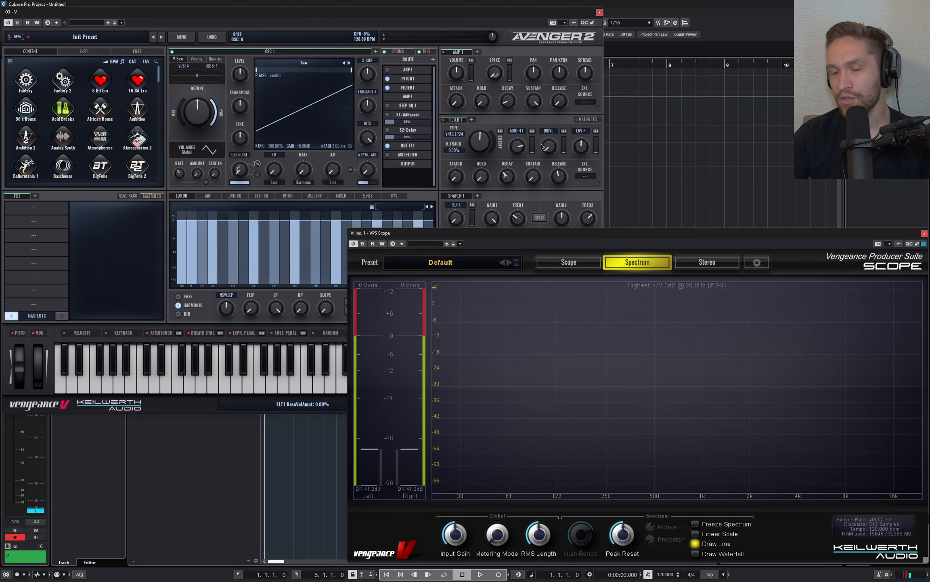
{"action": "left_click", "coordinate": [524, 121]}
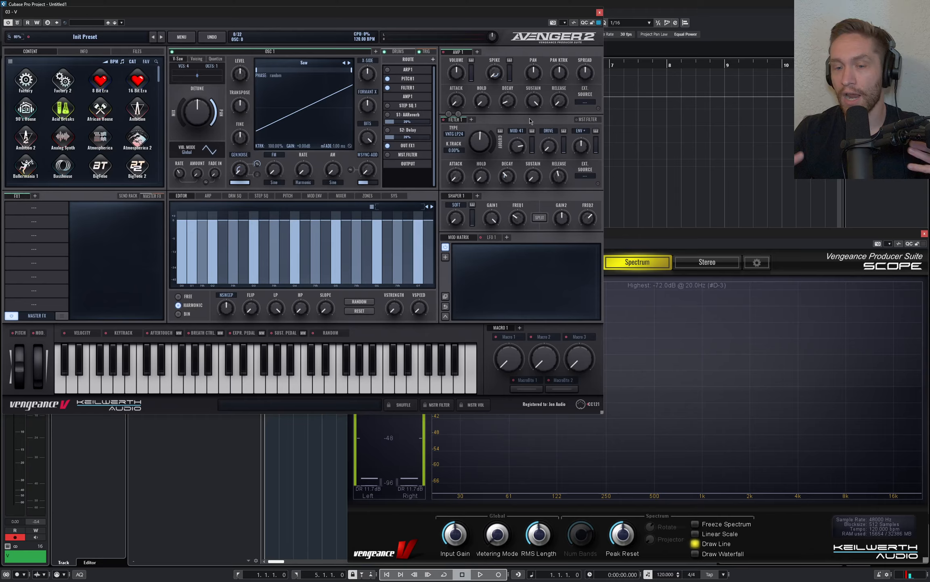
Initialize the patch again to return to a plain saw sound
{"action": "left_click", "coordinate": [181, 36]}
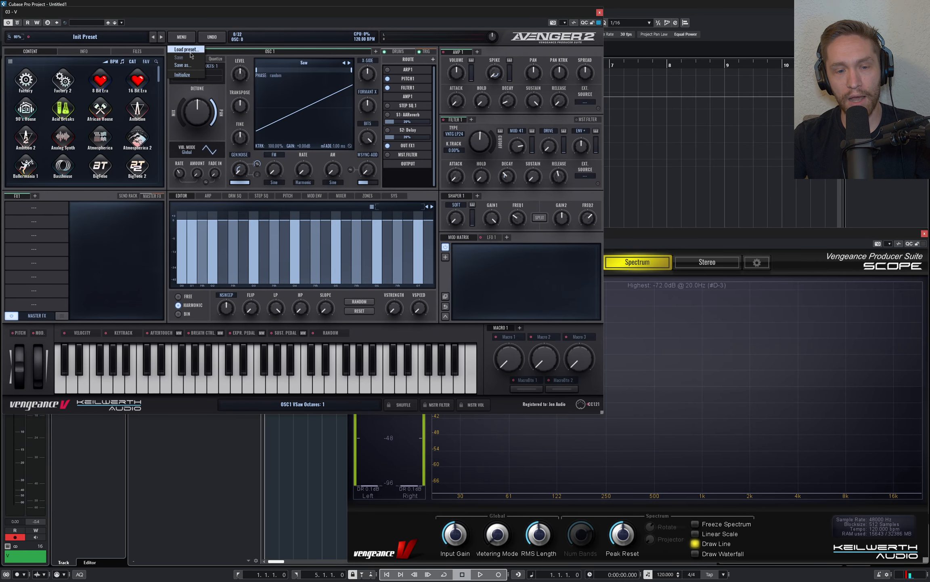
{"action": "left_click", "coordinate": [190, 79]}
{"action": "left_click", "coordinate": [287, 241]}
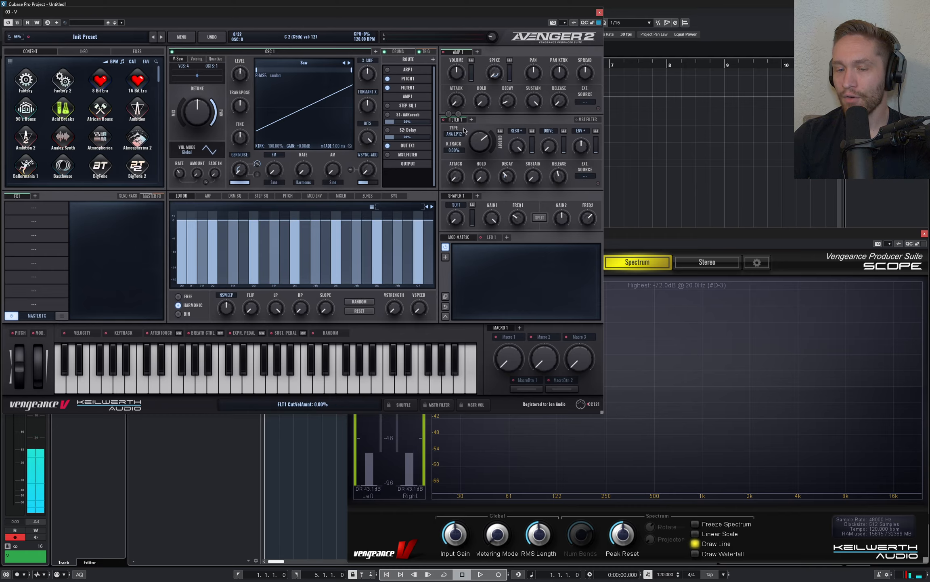
Set Filter 1 to VNTG LP24 with 100% resonance and raise its cutoff to about 6.7 kHz
{"action": "left_click", "coordinate": [448, 137]}
{"action": "mouse_move", "coordinate": [465, 148]}
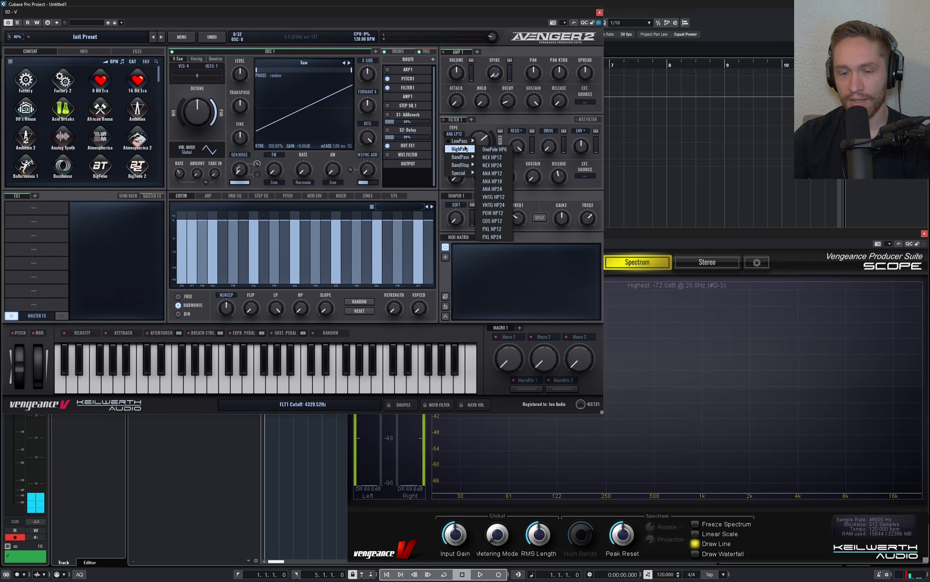
{"action": "left_click", "coordinate": [504, 196]}
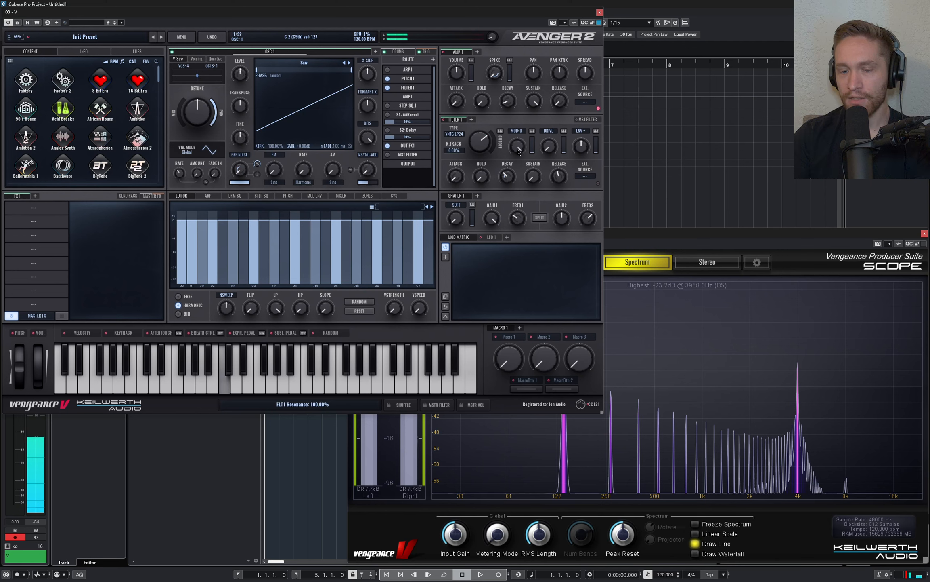
{"action": "left_click_drag", "start_coordinate": [482, 149], "coordinate": [519, 145]}
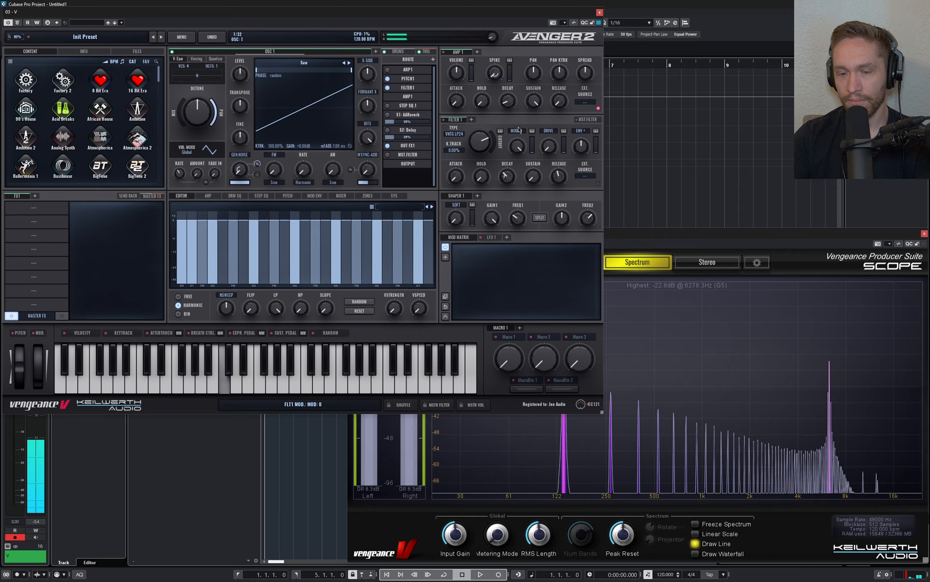
Step Filter 1 through neighbouring types including POW LP12, settle on VNTG LP12 and set its Mod to 27
{"action": "scroll", "coordinate": [460, 135], "scroll_direction": "down", "scroll_amount": 2}
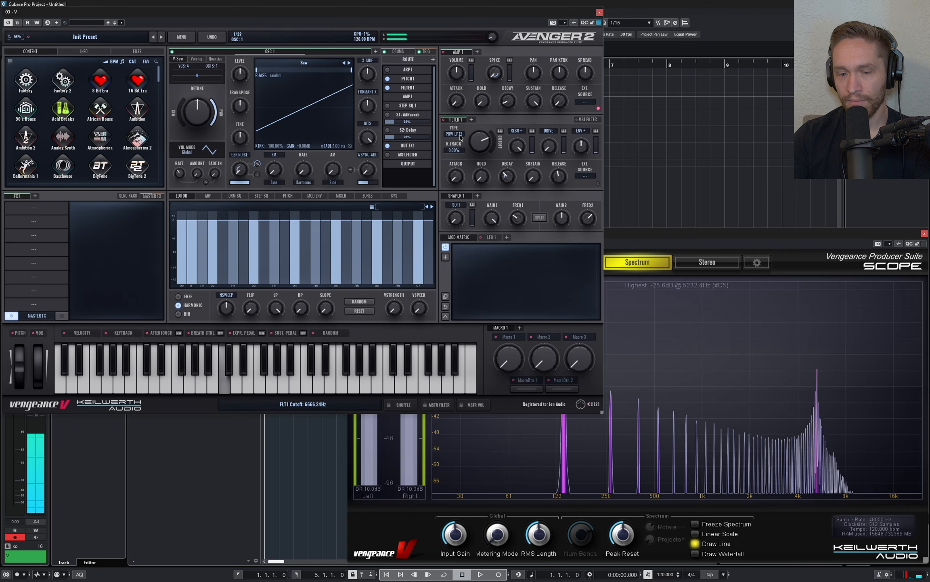
{"action": "scroll", "coordinate": [461, 138], "scroll_direction": "up", "scroll_amount": 2}
{"action": "mouse_move", "coordinate": [521, 141]}
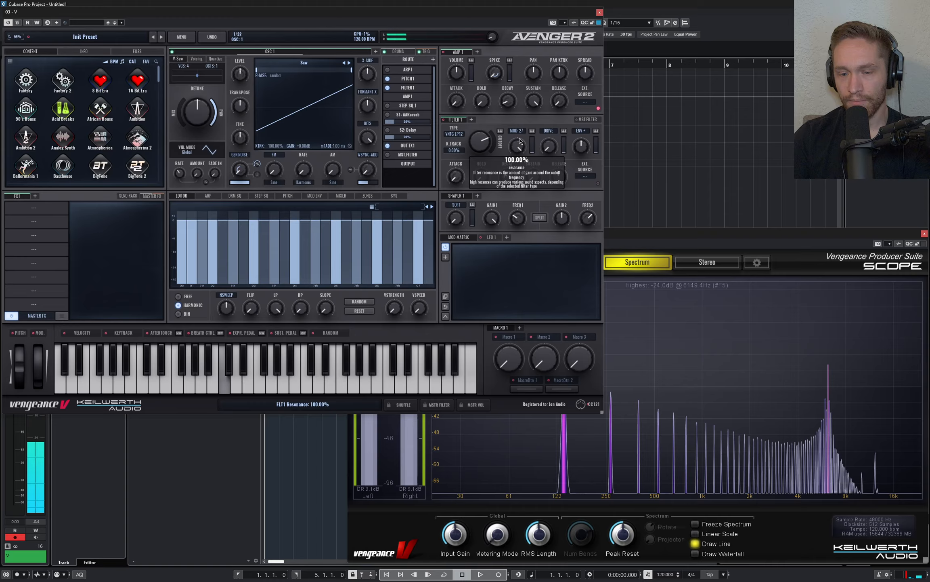
Switch OSC 1's waveform to Sine and sweep Filter 1's cutoff to about 3.3 kHz
{"action": "left_click_drag", "start_coordinate": [483, 144], "coordinate": [486, 151]}
{"action": "left_click", "coordinate": [349, 63]}
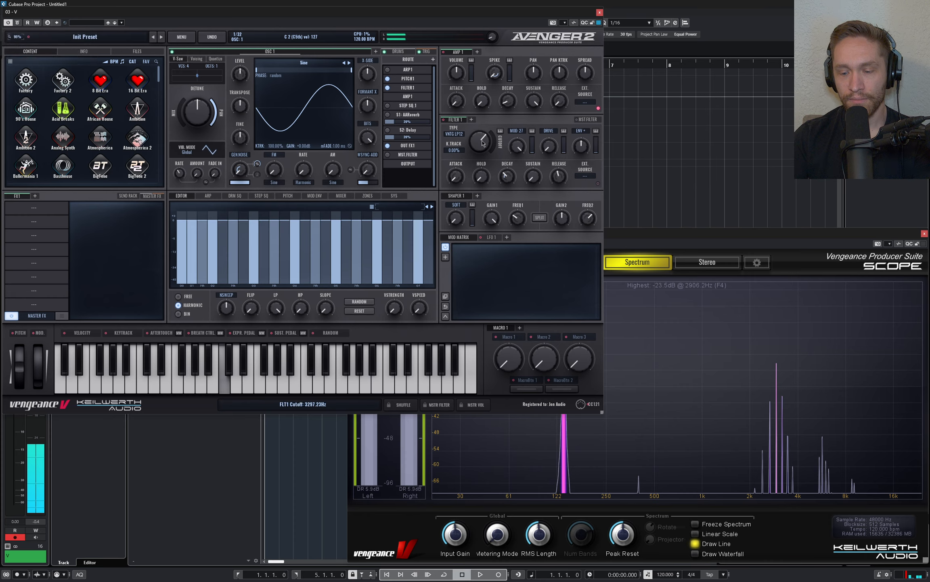
Raise Filter 1's cutoff to about 5.06 kHz and set its key tracking to 100%
{"action": "left_click_drag", "start_coordinate": [482, 142], "coordinate": [477, 139]}
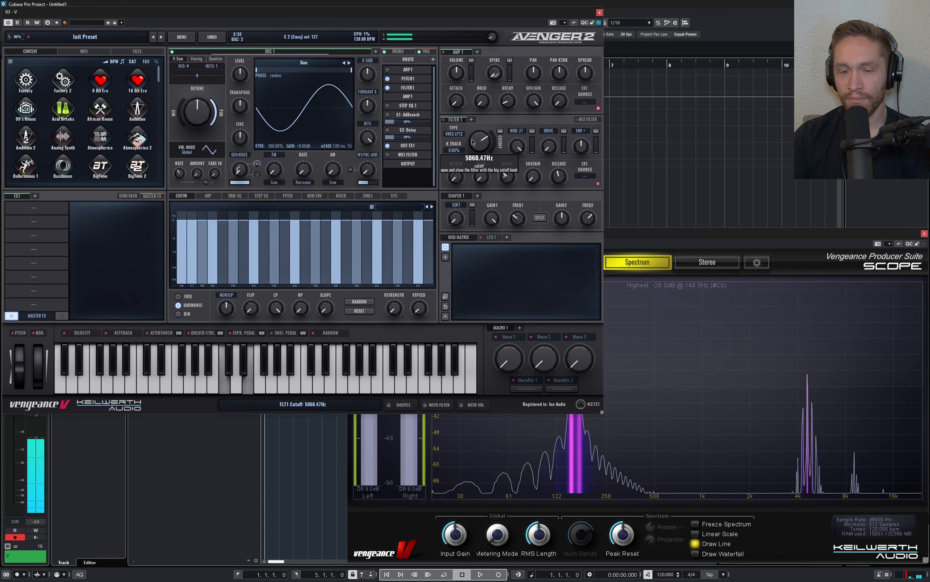
{"action": "double_click", "coordinate": [462, 150]}
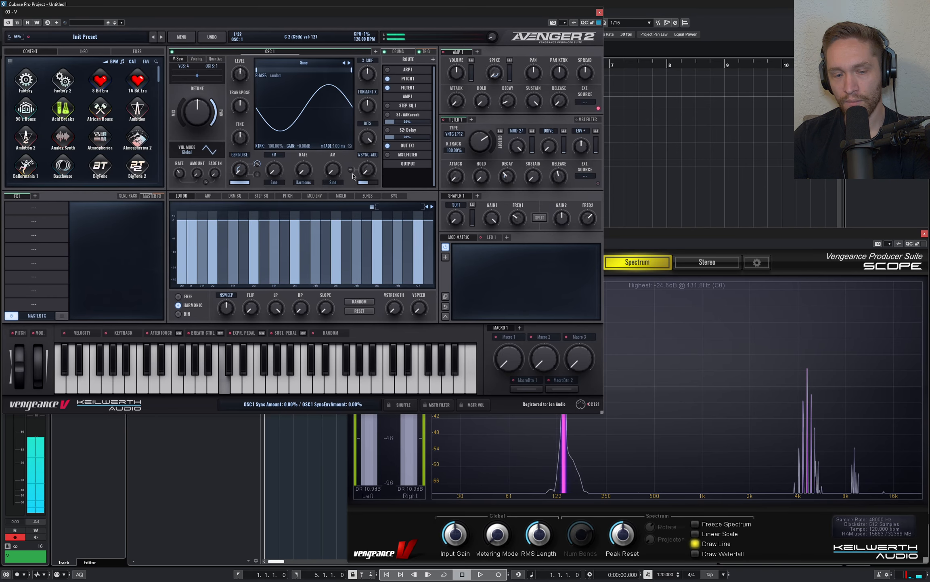
Remove OSC 1's first harmonic to silence the sine and sweep Filter 1's cutoff down to about 940 Hz while playing notes
{"action": "left_click_drag", "start_coordinate": [182, 226], "coordinate": [185, 279]}
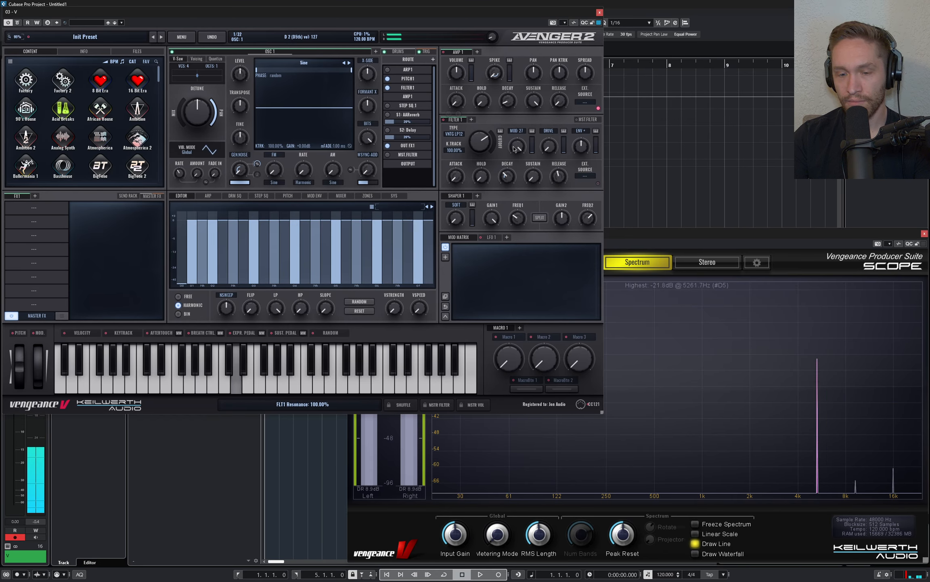
{"action": "left_click_drag", "start_coordinate": [481, 146], "coordinate": [481, 164]}
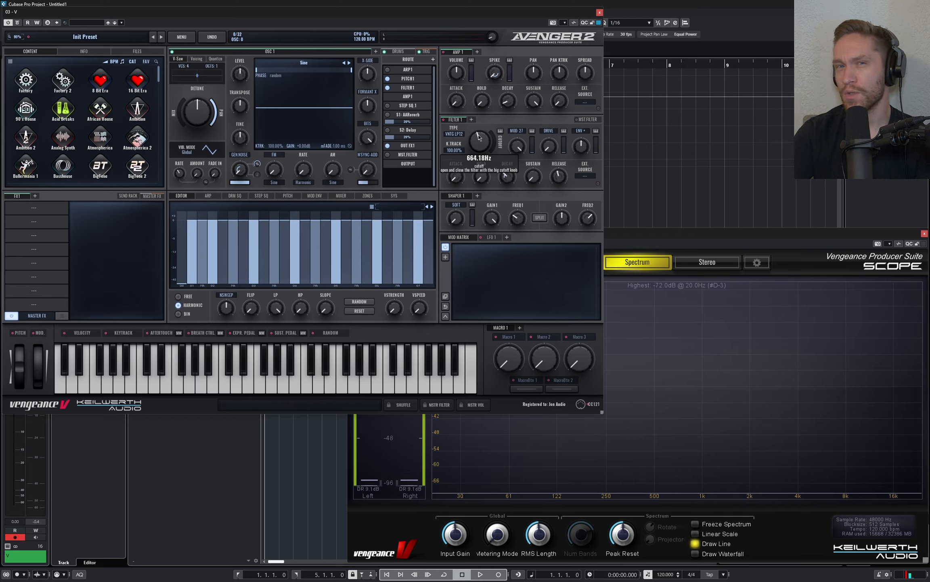
{"action": "key", "text": "a"}
{"action": "mouse_move", "coordinate": [484, 145]}
{"action": "left_mouse_down"}
{"action": "mouse_move", "coordinate": [483, 132]}
{"action": "mouse_move", "coordinate": [483, 141]}
{"action": "left_mouse_up"}
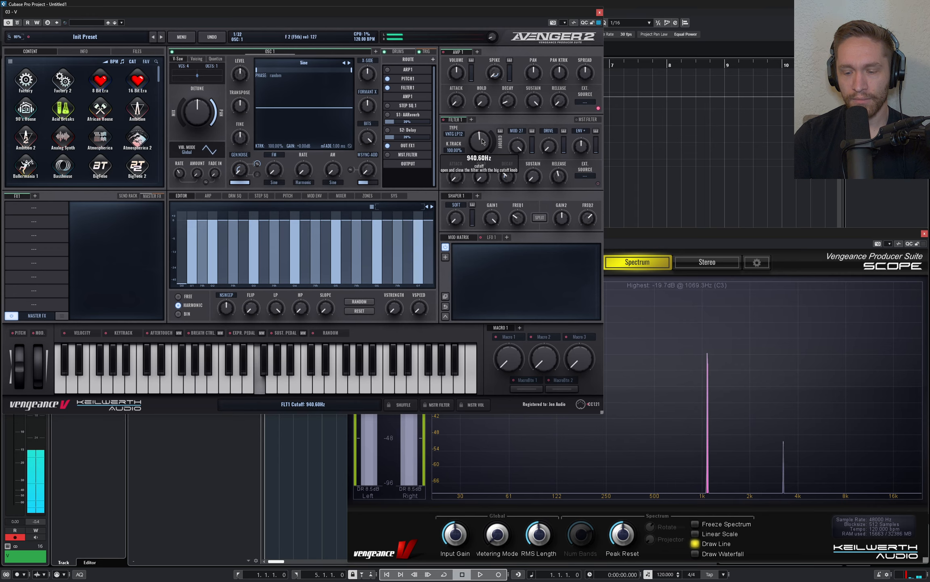
Raise Filter 1's Mod to 100 and compare its VNTG LP12 type with ANA LP24 before returning to VNTG LP12
{"action": "left_click_drag", "start_coordinate": [518, 134], "coordinate": [518, 132]}
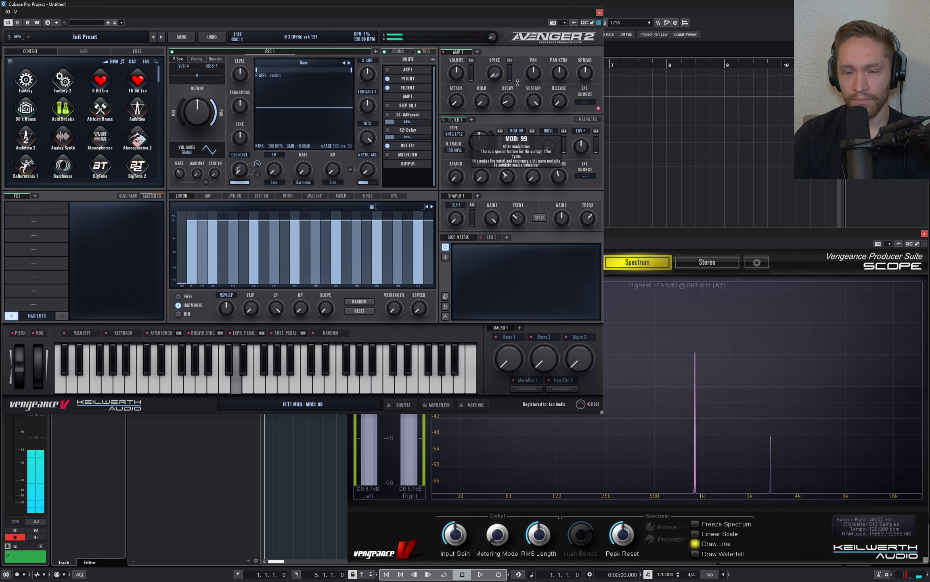
{"action": "left_click_drag", "start_coordinate": [518, 83], "coordinate": [518, 82]}
{"action": "left_click", "coordinate": [460, 136], "text": "ctrl"}
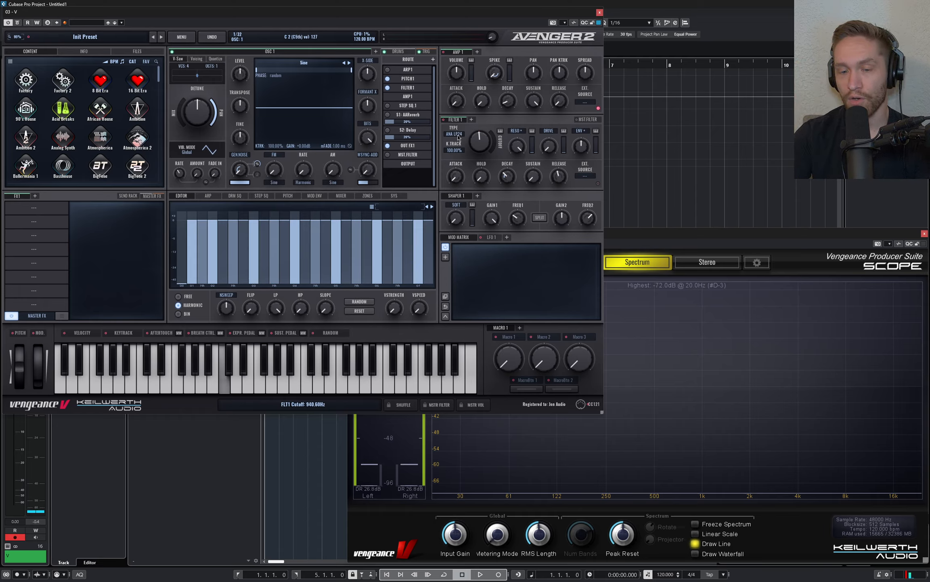
{"action": "scroll", "coordinate": [458, 138], "scroll_direction": "down", "scroll_amount": 1}
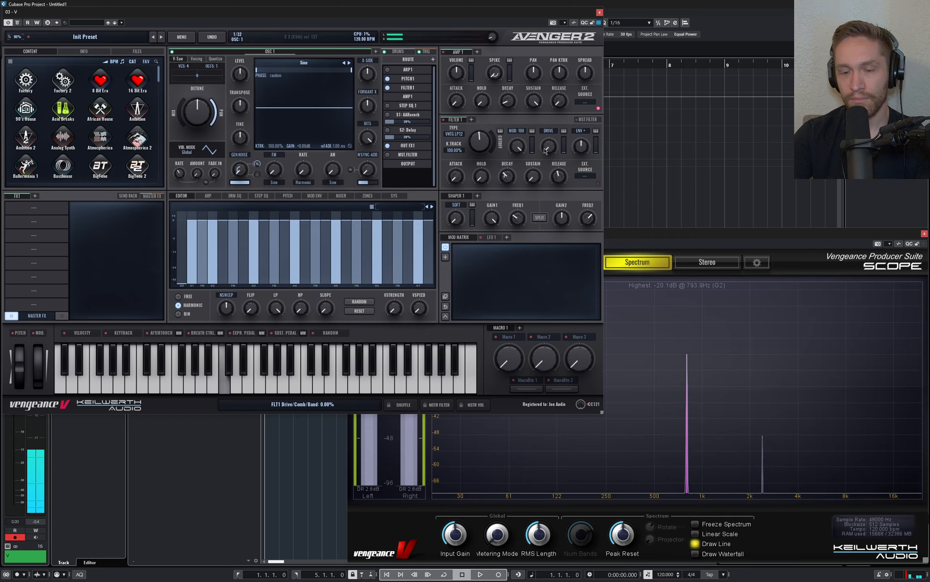
Increase Filter 1's Drive past 60% and lower its cutoff to about 262 Hz
{"action": "mouse_move", "coordinate": [550, 153]}
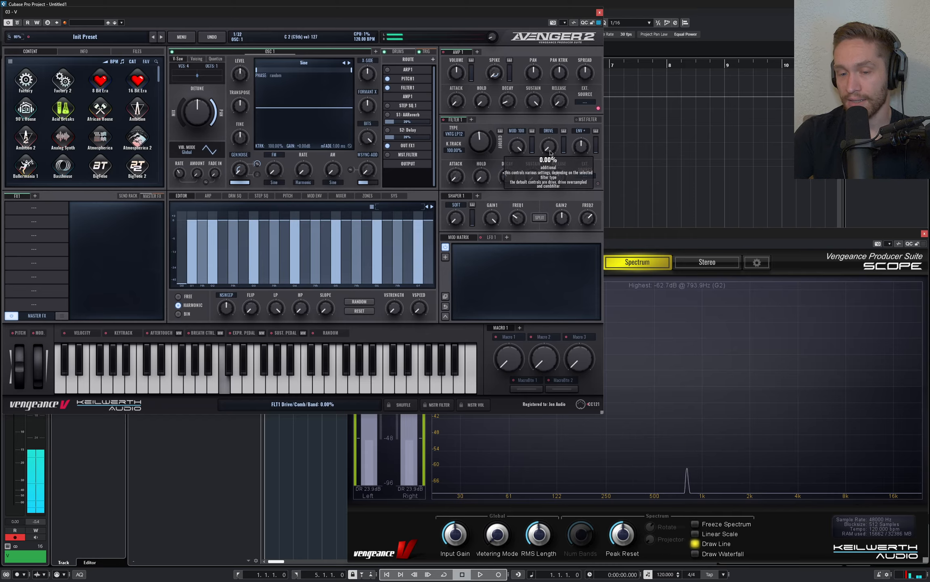
{"action": "left_click_drag", "start_coordinate": [551, 153], "coordinate": [553, 137]}
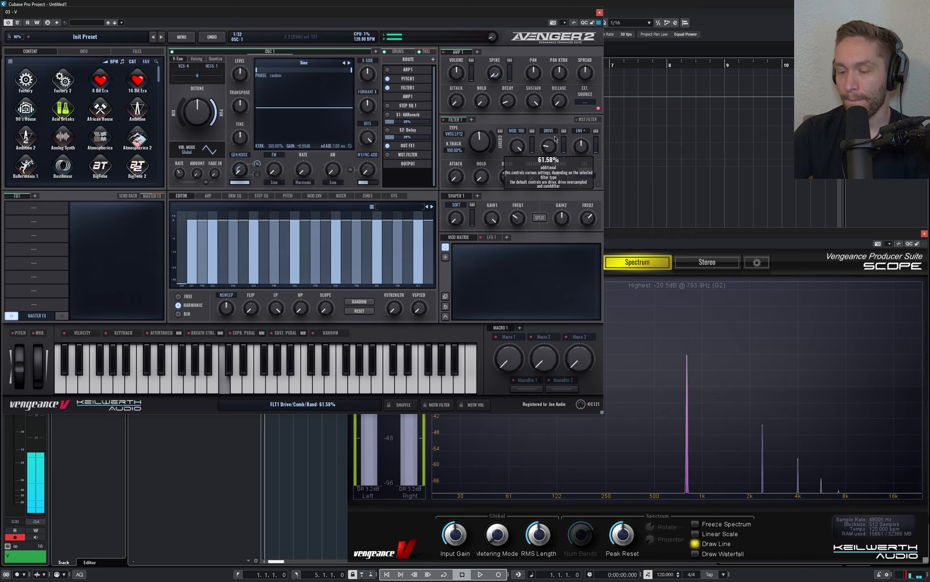
{"action": "left_click_drag", "start_coordinate": [555, 130], "coordinate": [553, 123]}
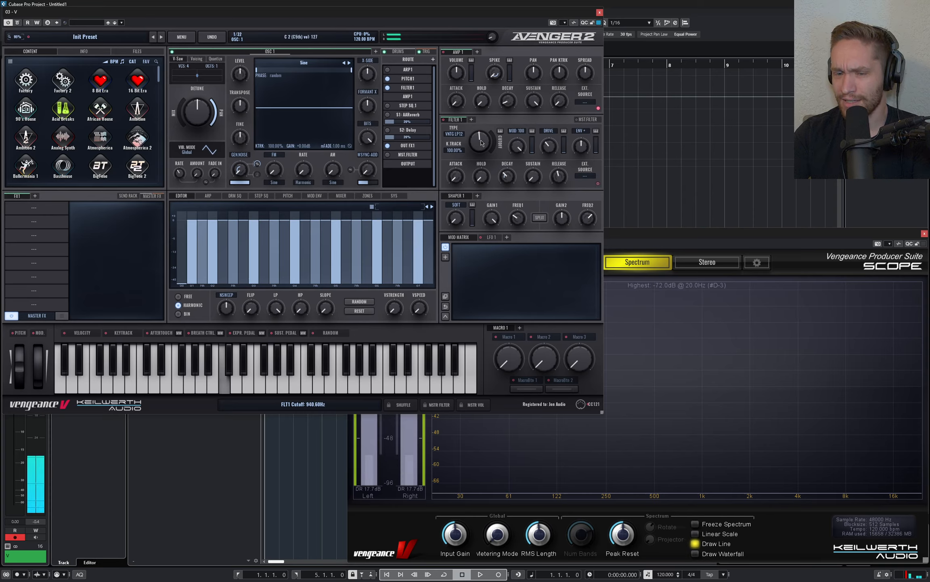
{"action": "mouse_move", "coordinate": [481, 139]}
{"action": "left_mouse_down"}
{"action": "mouse_move", "coordinate": [482, 156]}
{"action": "mouse_move", "coordinate": [480, 146]}
{"action": "left_mouse_up"}
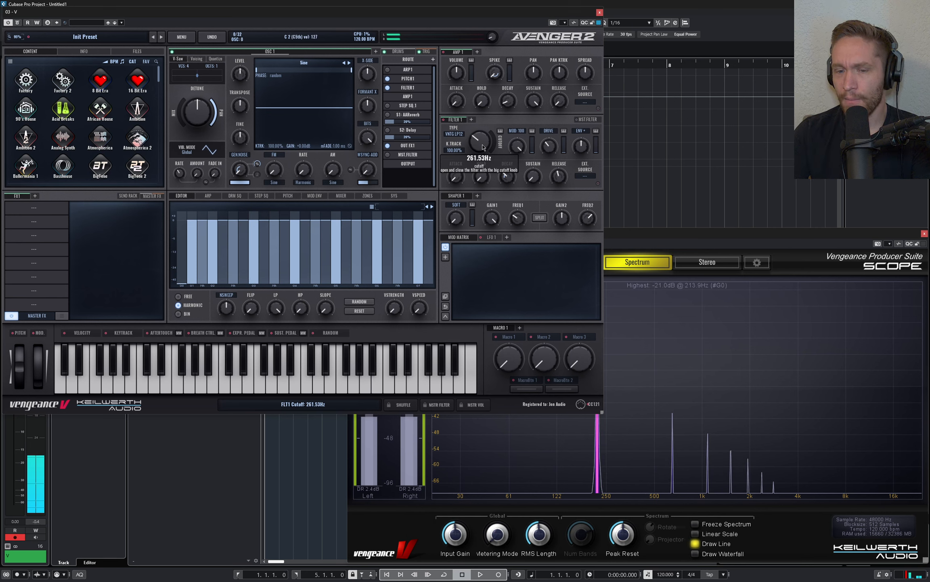
Add OSC 2 with a Sine waveform and route it through a newly added Filter 2
{"action": "left_click", "coordinate": [376, 52]}
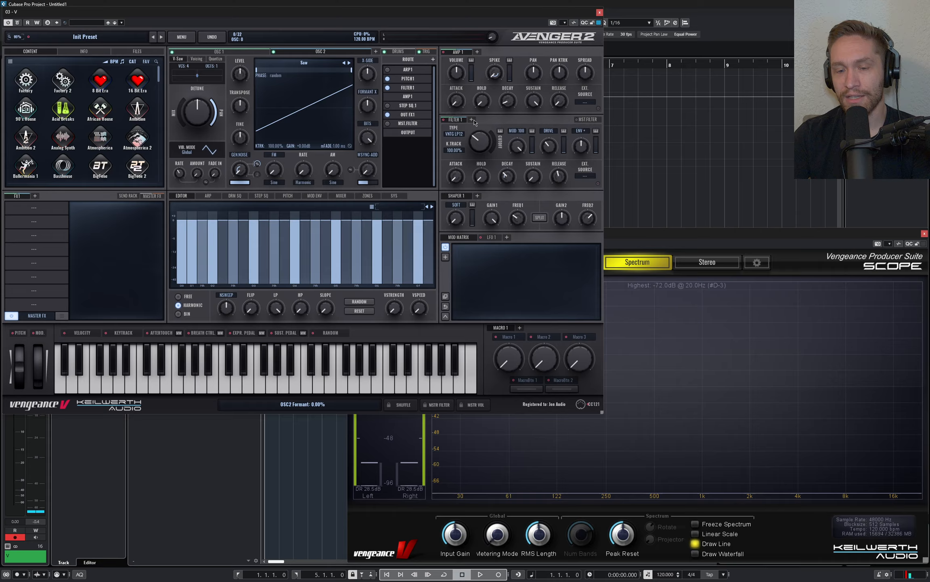
{"action": "left_click", "coordinate": [412, 90]}
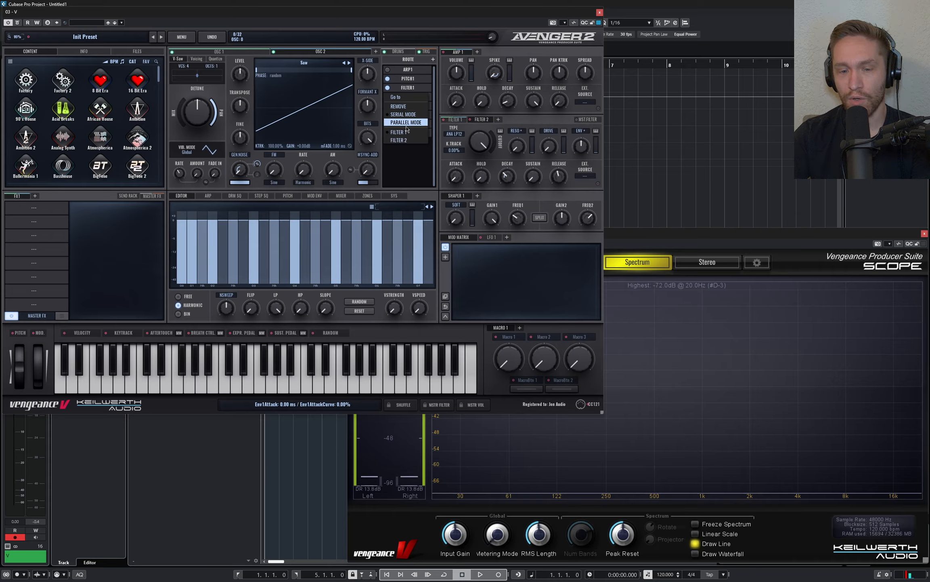
{"action": "left_click", "coordinate": [407, 141]}
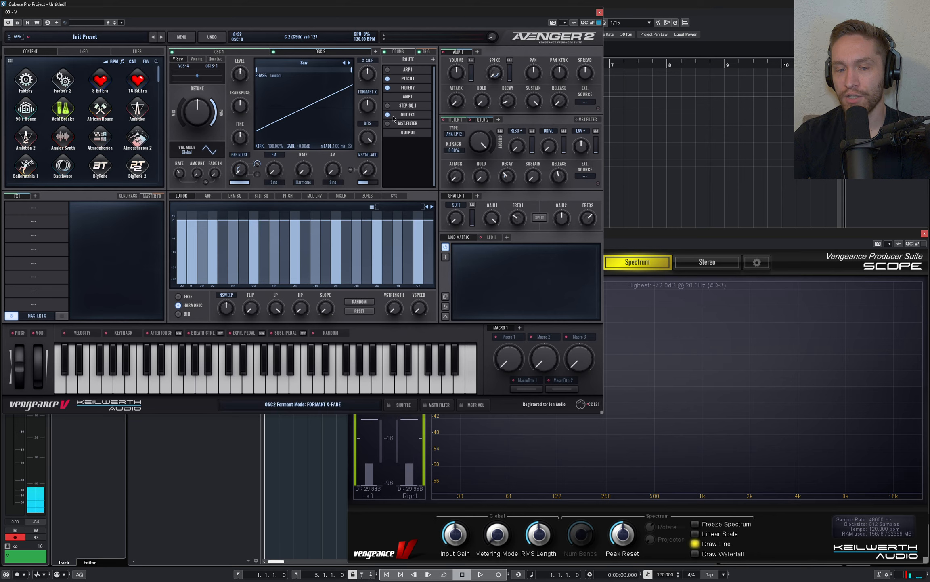
{"action": "left_click", "coordinate": [349, 63]}
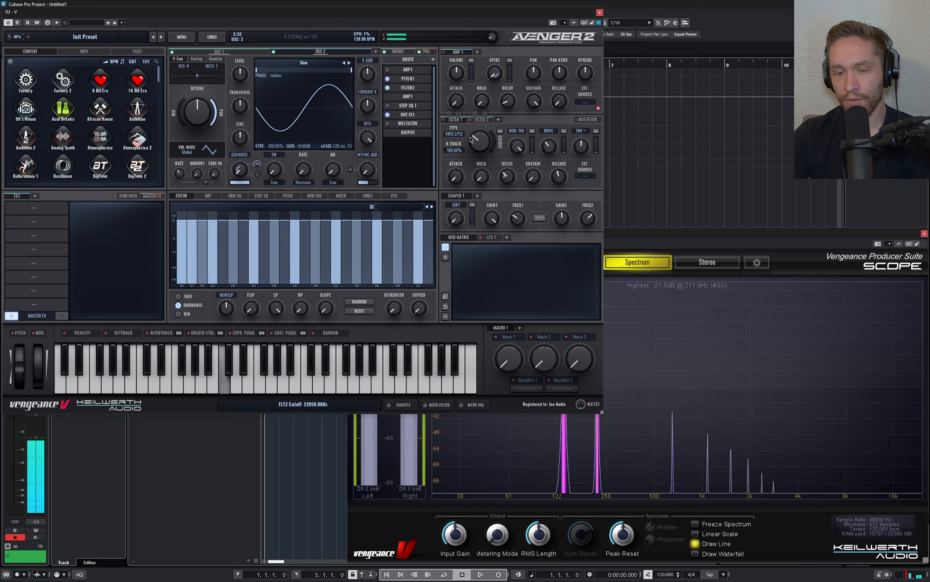
Lower Filter 1's cutoff to about 163 Hz, mute OSC 2 and return to OSC 1
{"action": "left_click_drag", "start_coordinate": [479, 147], "coordinate": [483, 147]}
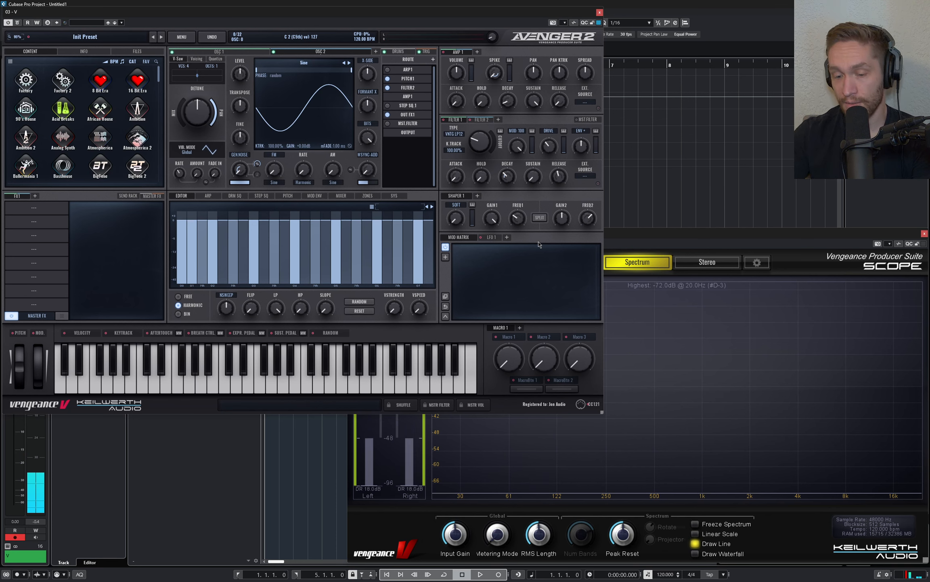
{"action": "mouse_move", "coordinate": [482, 141]}
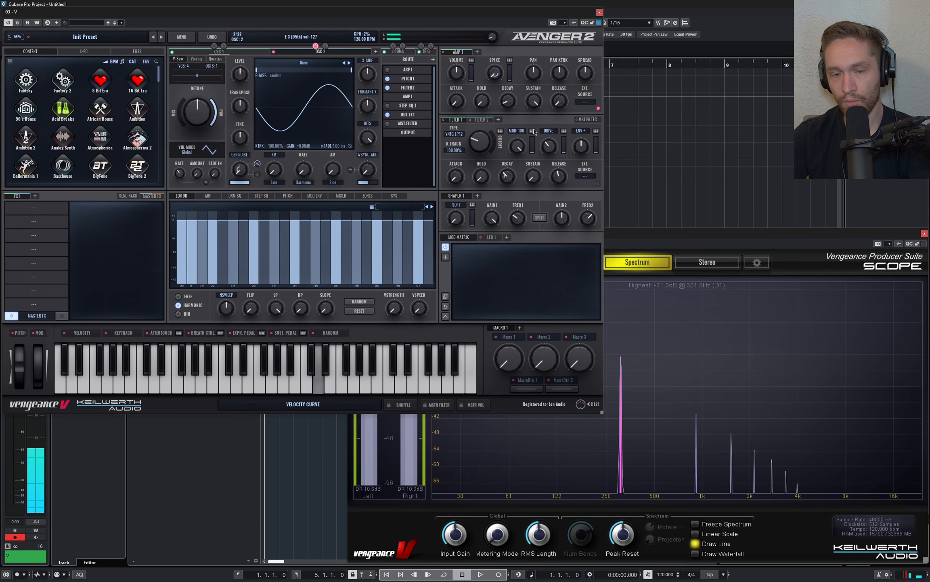
{"action": "left_click", "coordinate": [220, 52]}
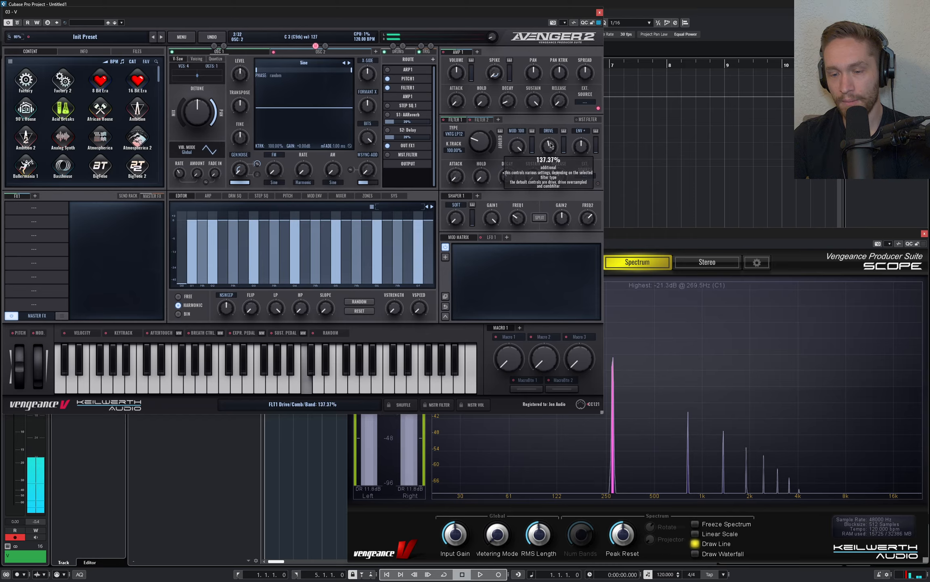
Raise Filter 1's Drive to about 211.5% and play several notes to audition the self-oscillating filter
{"action": "left_click_drag", "start_coordinate": [551, 128], "coordinate": [553, 129]}
{"action": "key", "text": "i"}
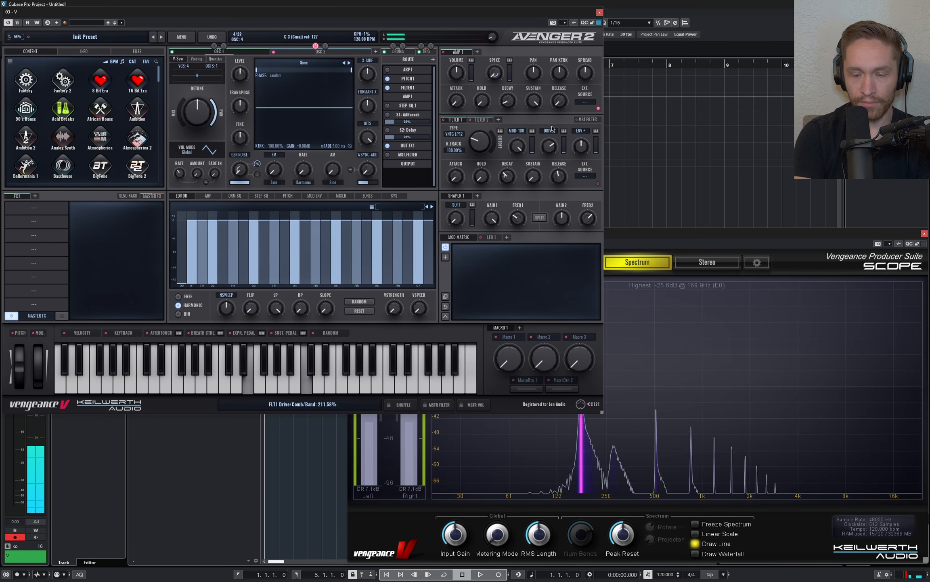
{"action": "key", "text": "p"}
{"action": "key", "text": "q"}
{"action": "key", "text": "o"}
{"action": "key", "text": "r"}
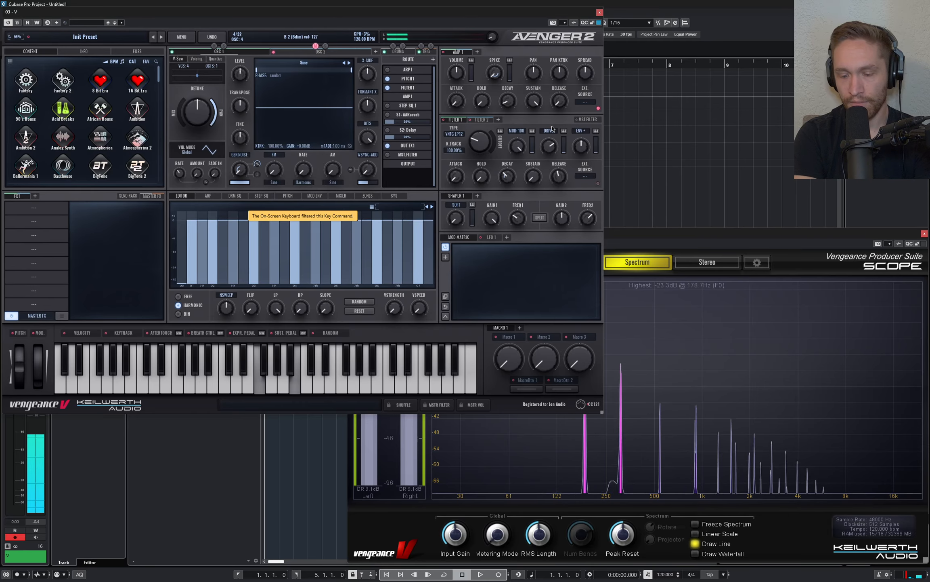
{"action": "key", "text": "i"}
{"action": "key", "text": "e"}
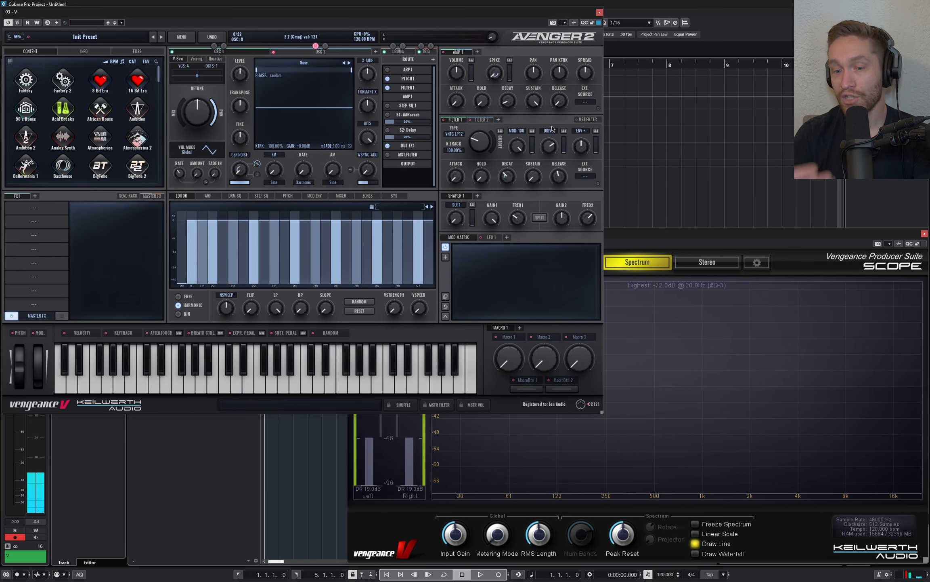
Add an Equalizer and a Compressor to FX 1 and set the compressor's threshold to about -14.3 dB
{"action": "left_click", "coordinate": [33, 210]}
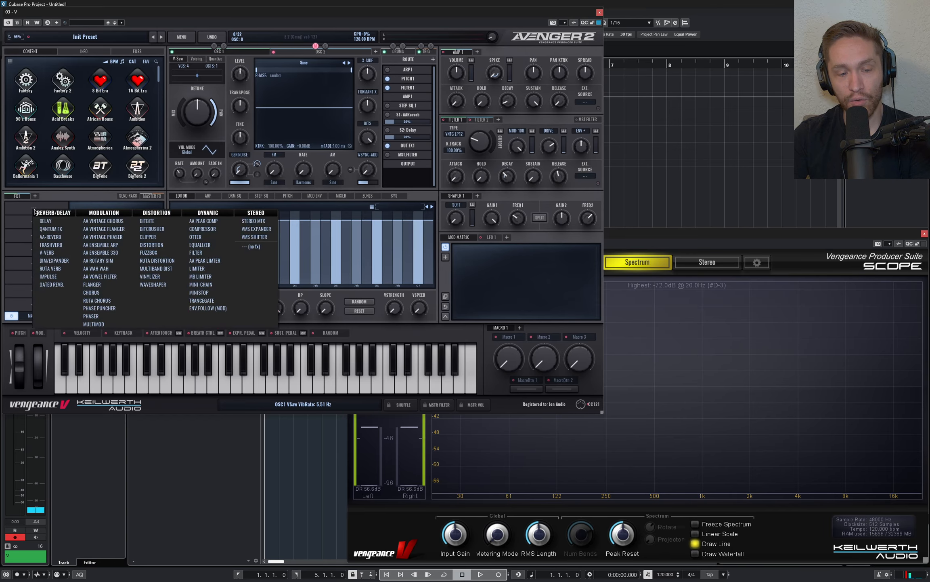
{"action": "left_click", "coordinate": [201, 244]}
{"action": "left_click", "coordinate": [43, 223]}
{"action": "left_click", "coordinate": [229, 241]}
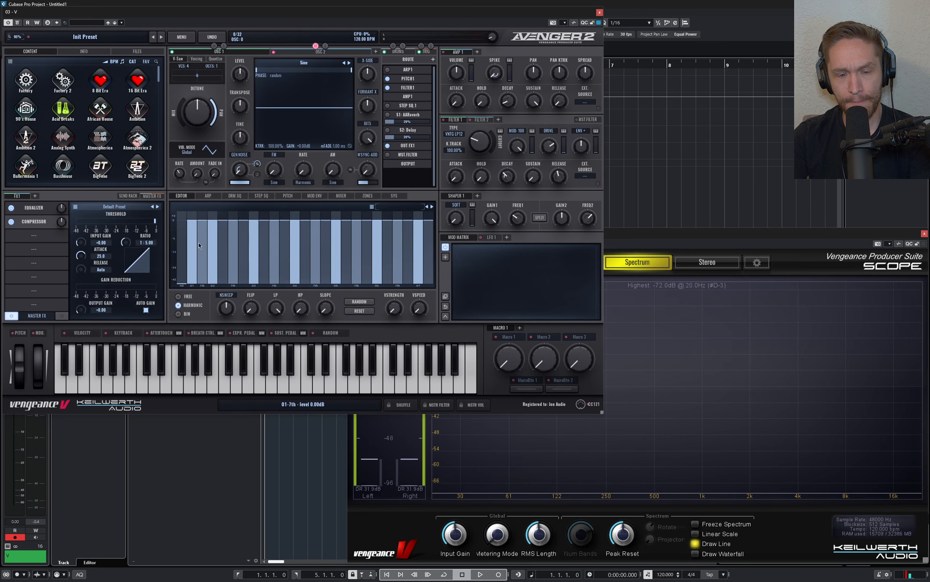
{"action": "left_click_drag", "start_coordinate": [155, 221], "coordinate": [138, 222]}
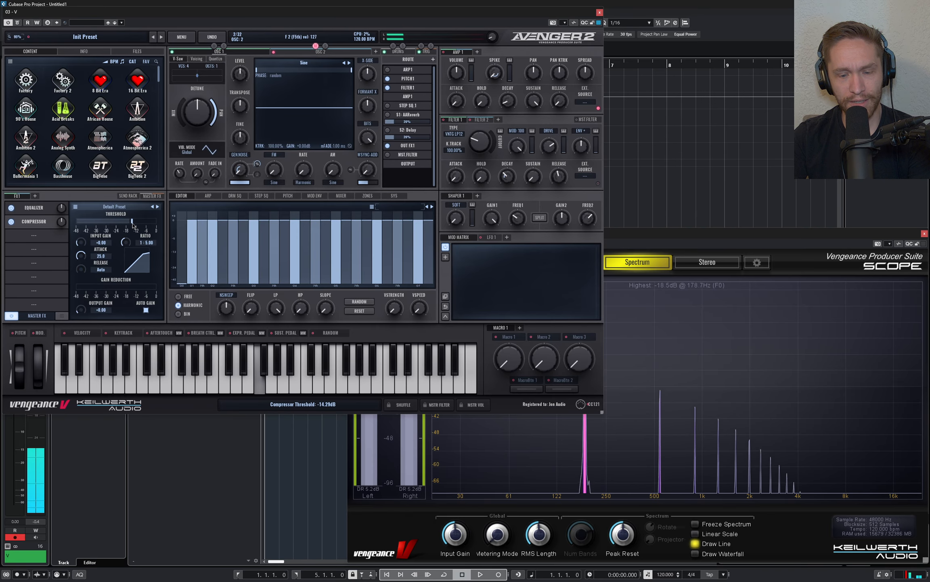
{"action": "left_click_drag", "start_coordinate": [81, 310], "coordinate": [91, 300]}
{"action": "left_click_drag", "start_coordinate": [198, 173], "coordinate": [204, 137]}
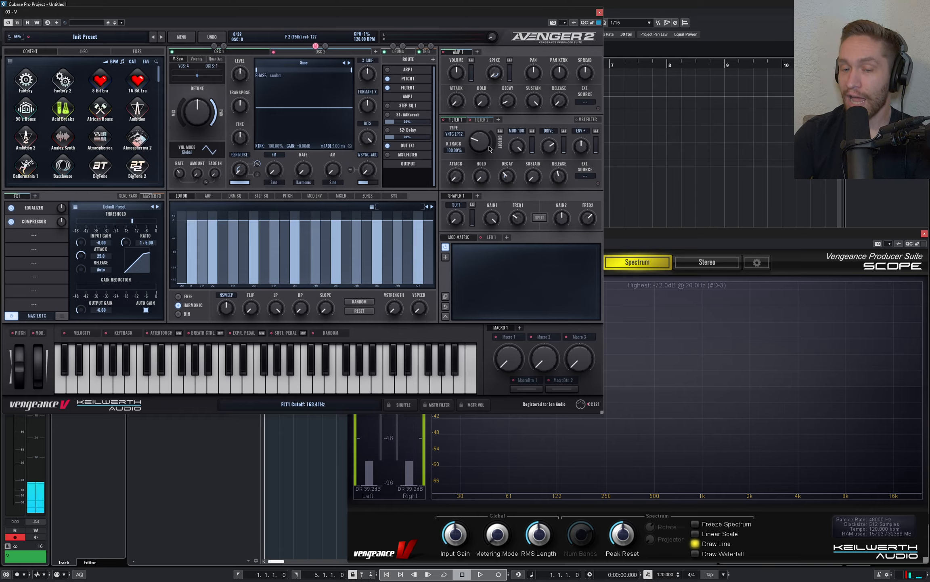
Modulate Filter 1's cutoff with LFO 1 at a rate of about 6.29 Hz and a modulation amount of 0.50
{"action": "left_click", "coordinate": [489, 237]}
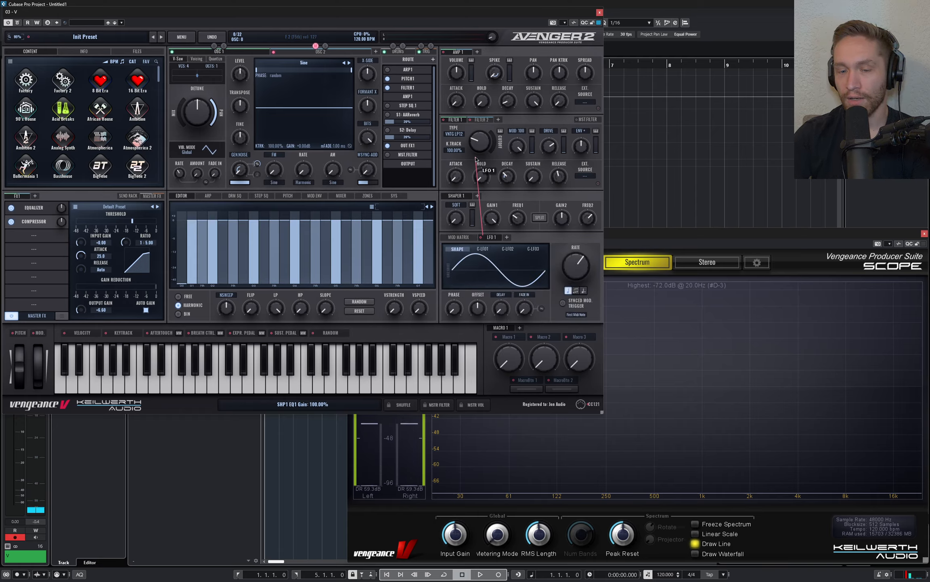
{"action": "left_click_drag", "start_coordinate": [475, 159], "coordinate": [480, 142]}
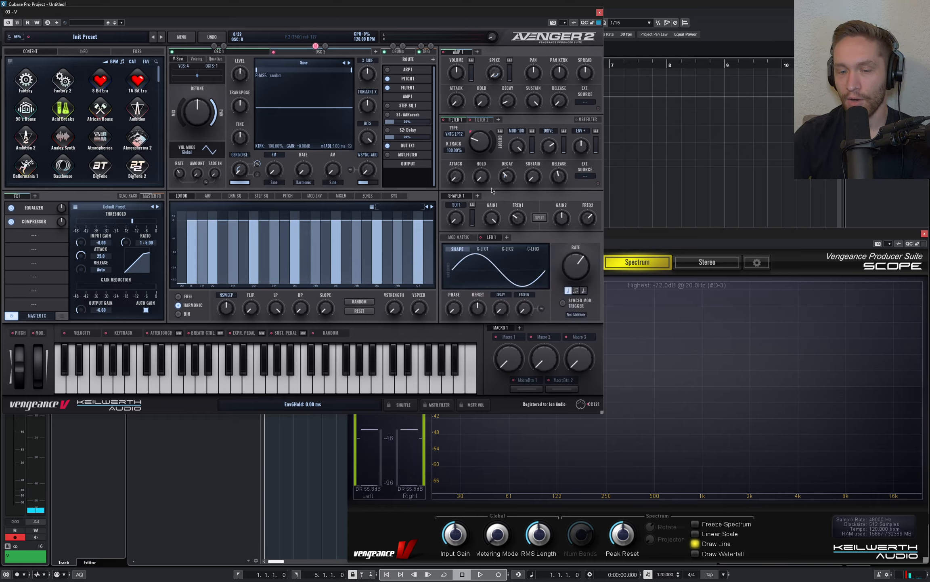
{"action": "left_click", "coordinate": [462, 238]}
{"action": "left_click_drag", "start_coordinate": [547, 263], "coordinate": [547, 302]}
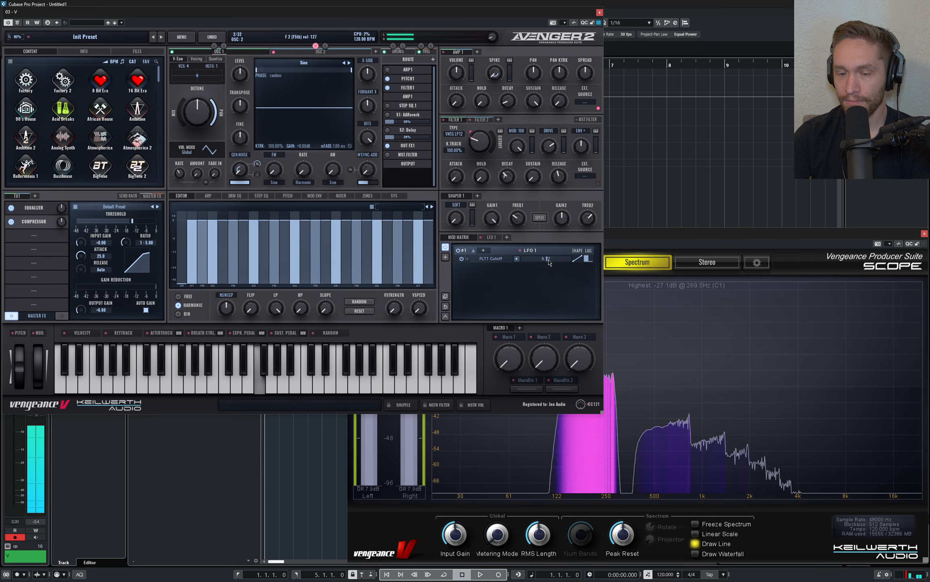
{"action": "left_click", "coordinate": [489, 239]}
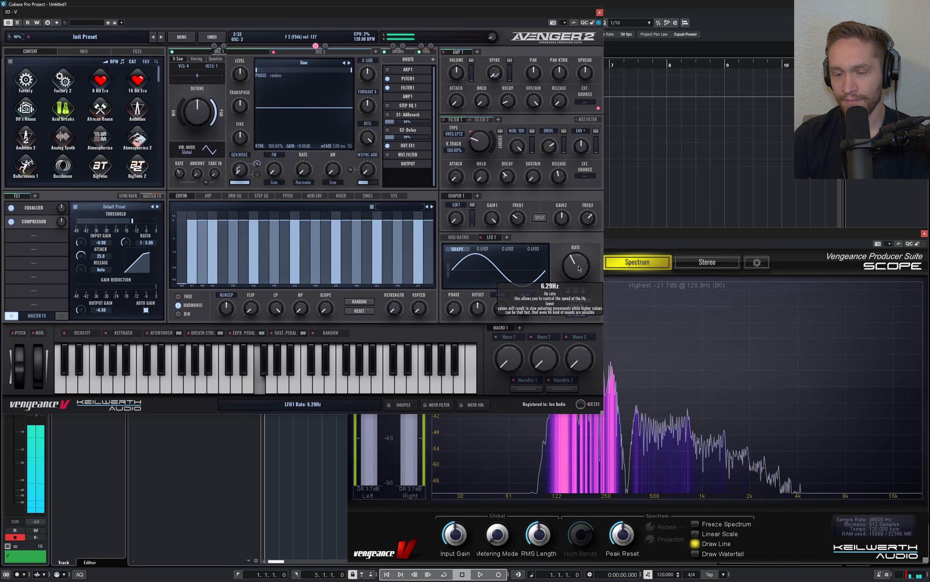
{"action": "left_click", "coordinate": [459, 237]}
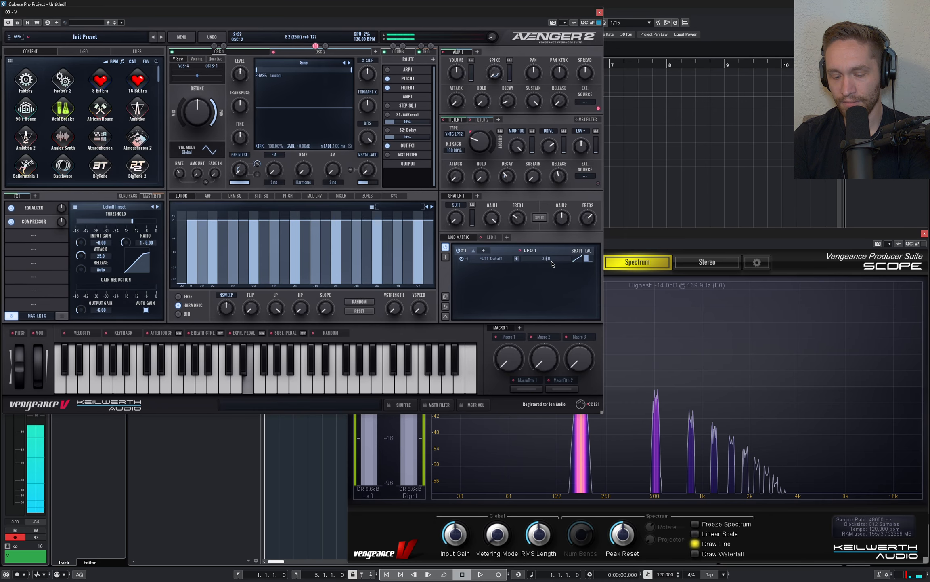
Play a series of notes to audition the LFO-modulated filter tone
{"action": "key", "text": "q"}
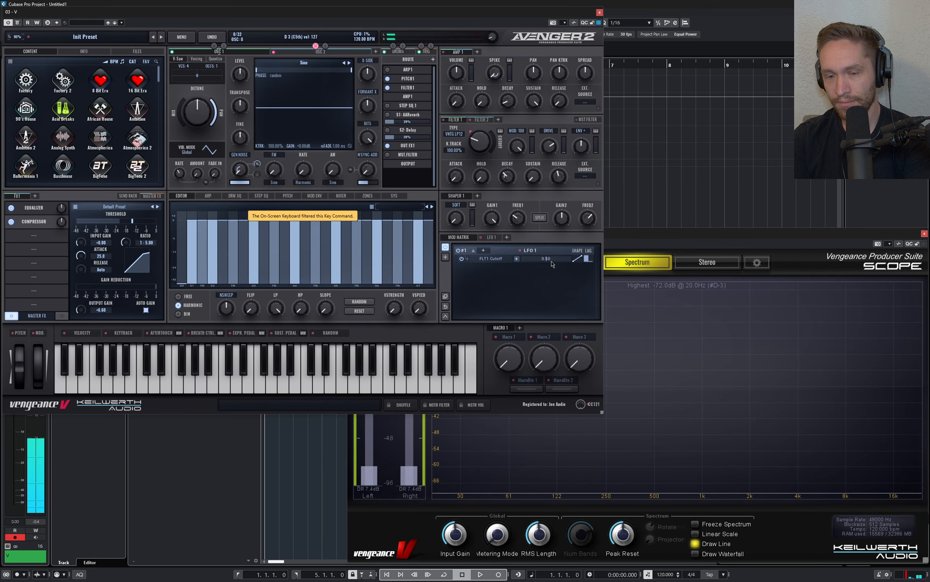
{"action": "key", "text": "q"}
{"action": "key", "text": "w"}
{"action": "key", "text": "t"}
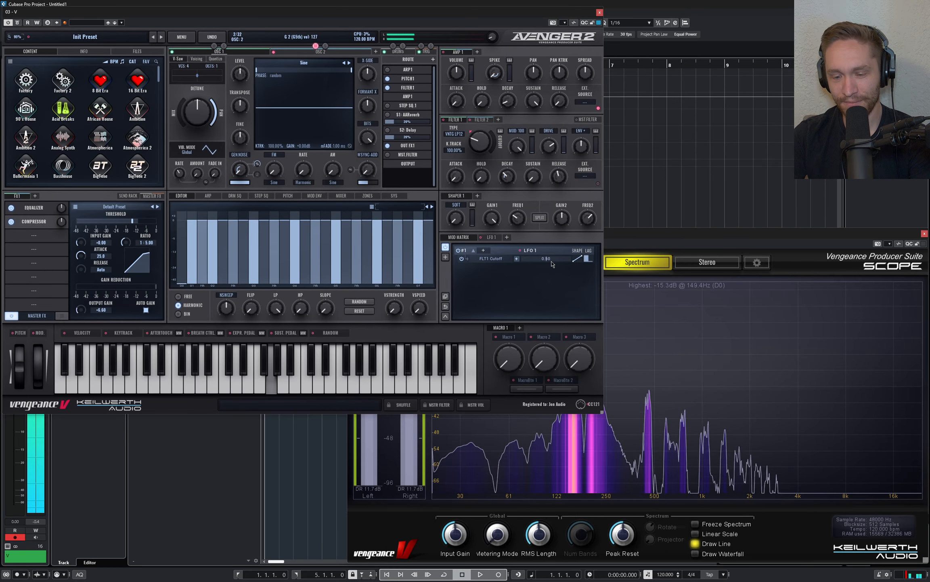
{"action": "key", "text": "r"}
{"action": "key", "text": "e"}
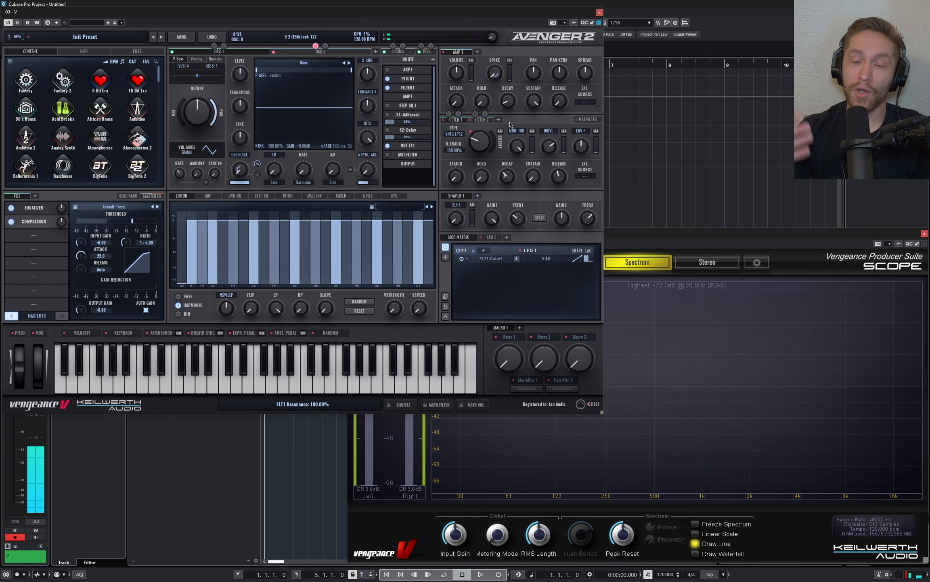
{"action": "mouse_move", "coordinate": [481, 143]}
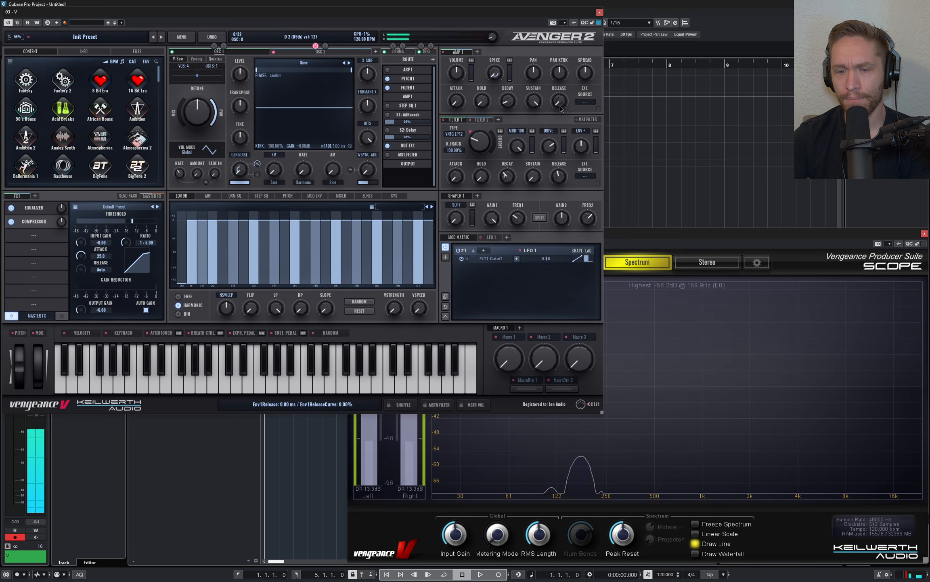
Raise the Amp 1 envelope's release and bypass the LFO 1 modulation of Filter 1's cutoff
{"action": "left_click_drag", "start_coordinate": [559, 100], "coordinate": [555, 52]}
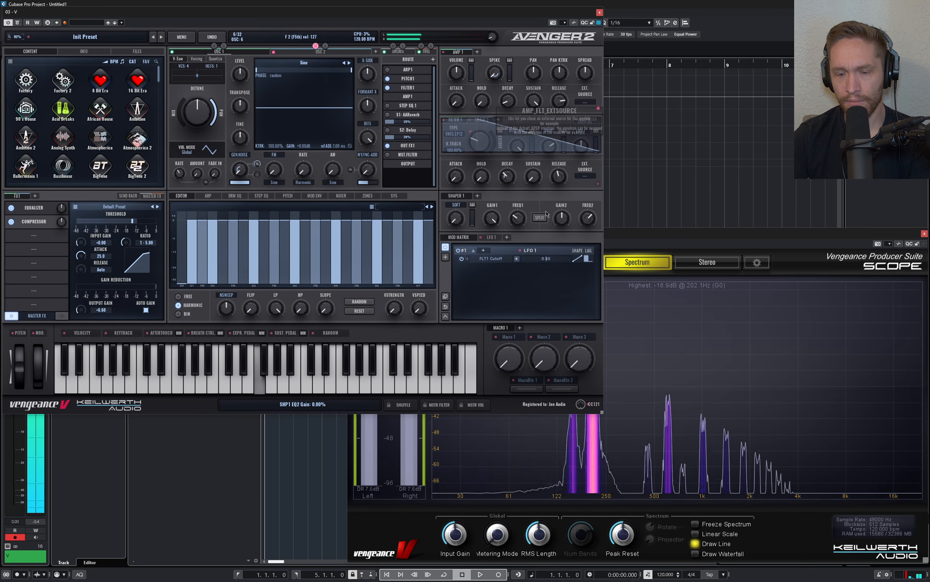
{"action": "left_click", "coordinate": [463, 260]}
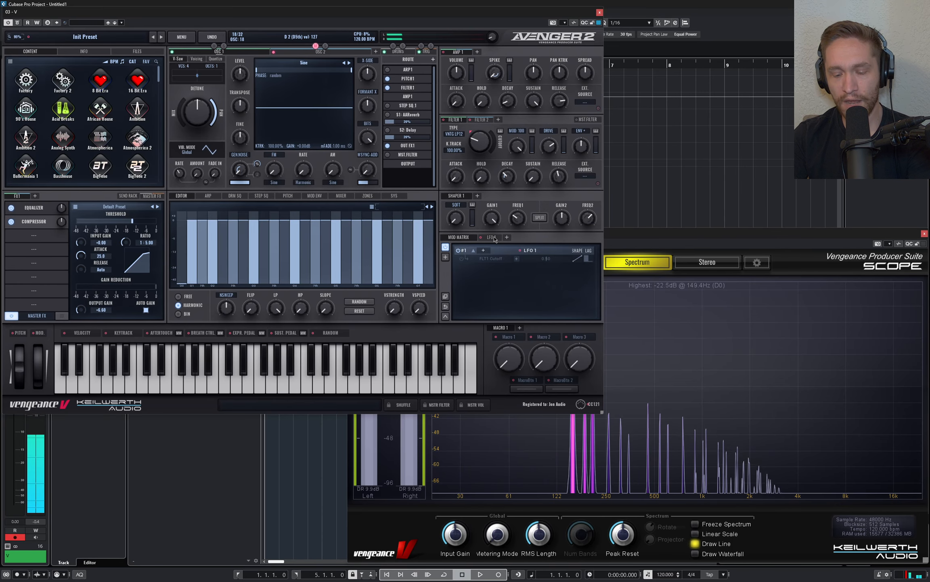
Shape the FX 1 Equalizer with a -3 dB dip at about 201 Hz and a 5 dB boost around 3 kHz
{"action": "left_click", "coordinate": [39, 210]}
{"action": "left_click", "coordinate": [116, 313]}
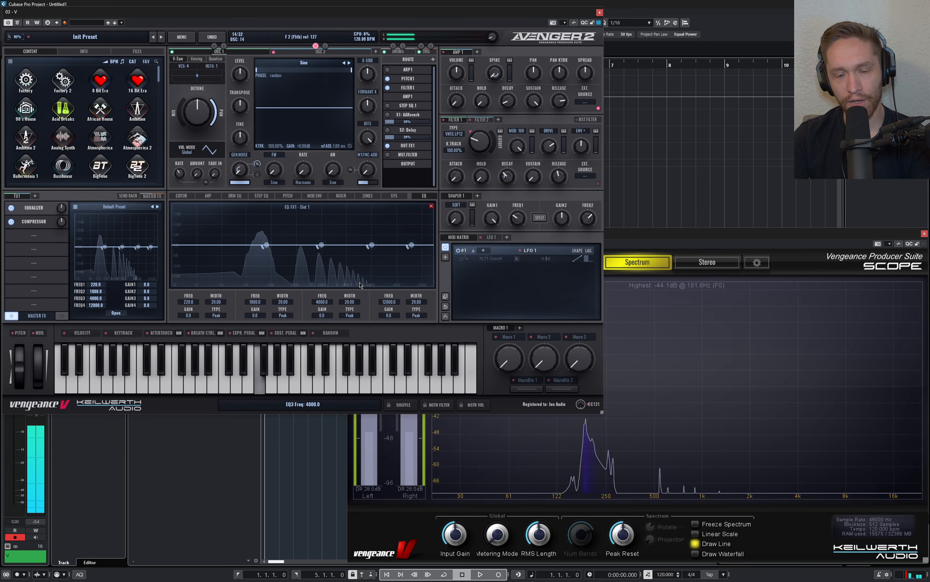
{"action": "left_click_drag", "start_coordinate": [265, 245], "coordinate": [263, 251]}
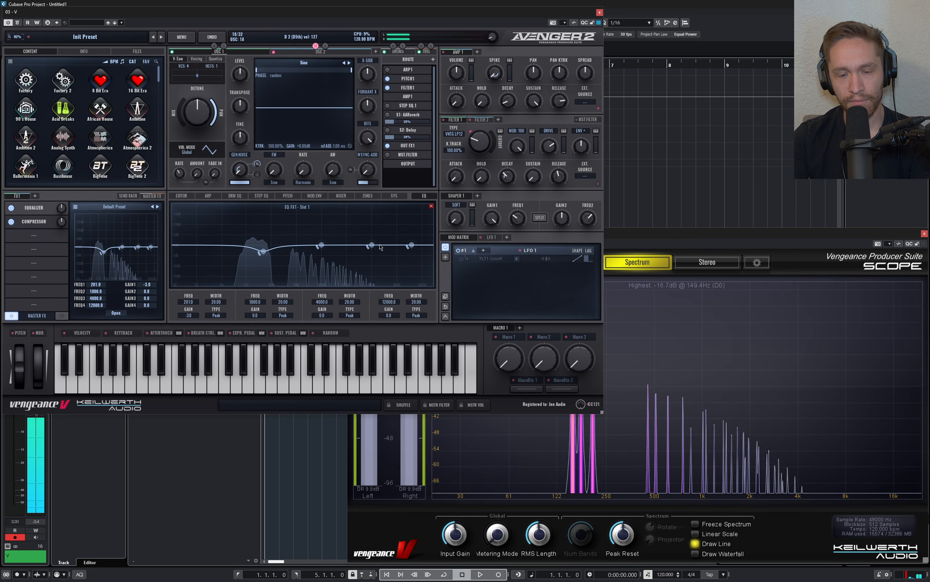
{"action": "left_click_drag", "start_coordinate": [322, 245], "coordinate": [362, 235]}
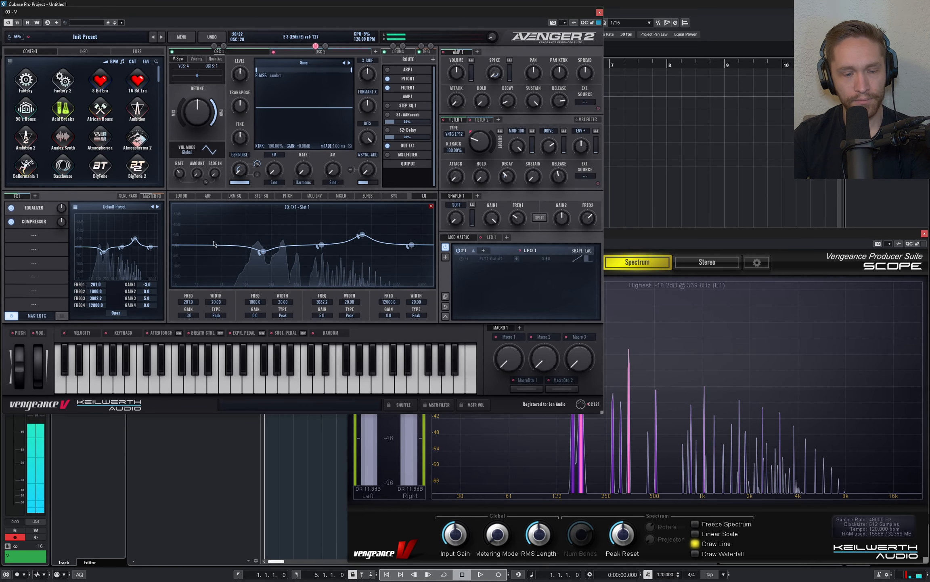
Add a Ruta Verb to FX 1 with type Cathedral, decay about 53.68 and predelay about 9.5
{"action": "left_click", "coordinate": [27, 233]}
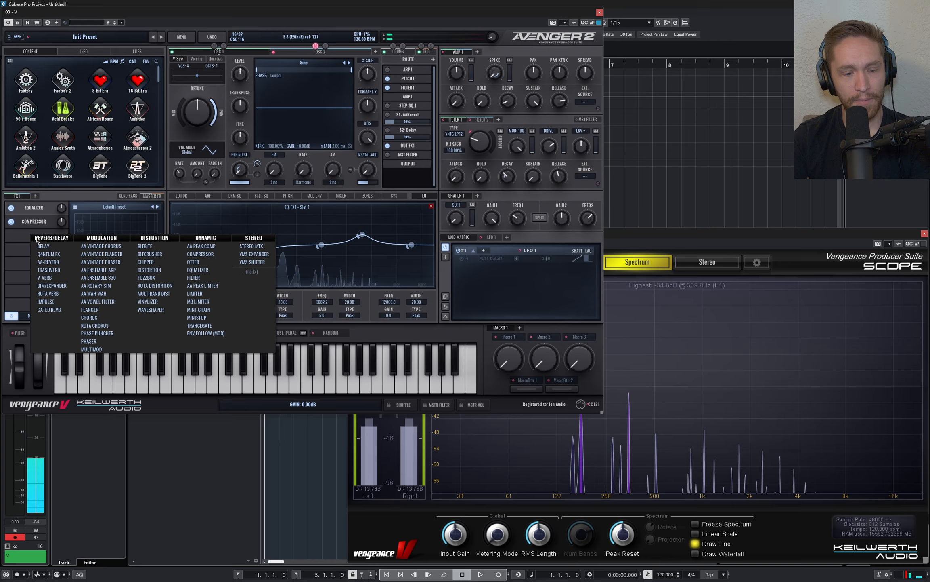
{"action": "left_click", "coordinate": [58, 297]}
{"action": "left_click", "coordinate": [101, 220]}
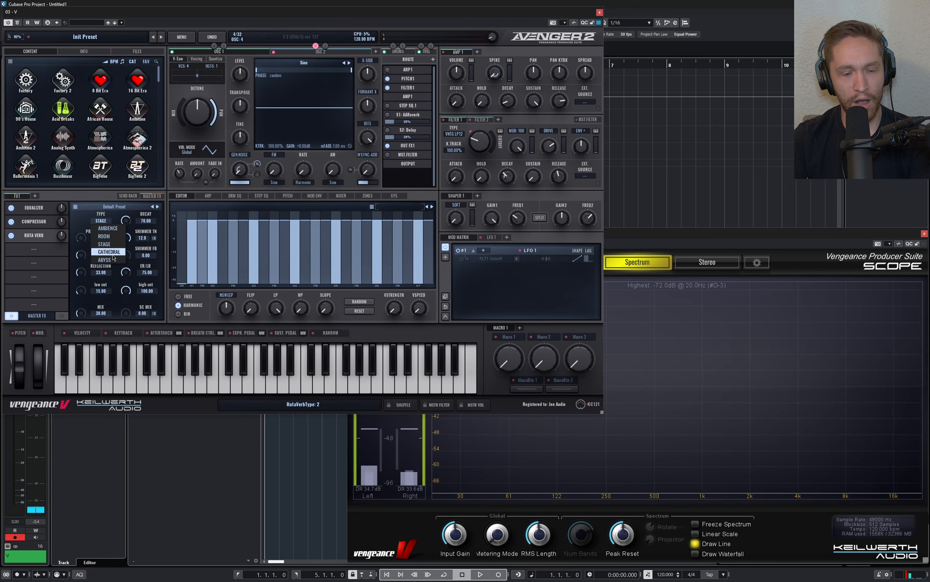
{"action": "left_click", "coordinate": [109, 252]}
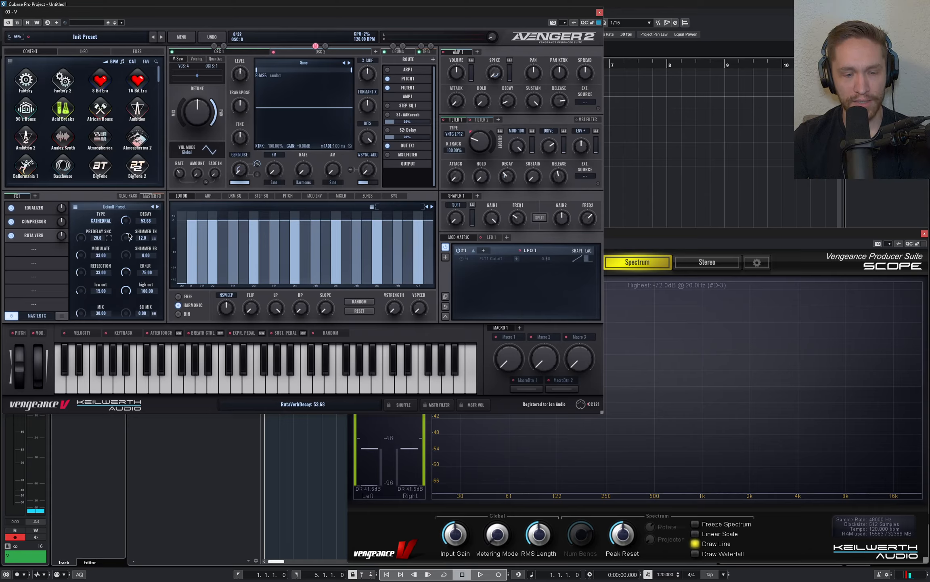
{"action": "left_click_drag", "start_coordinate": [82, 238], "coordinate": [82, 244]}
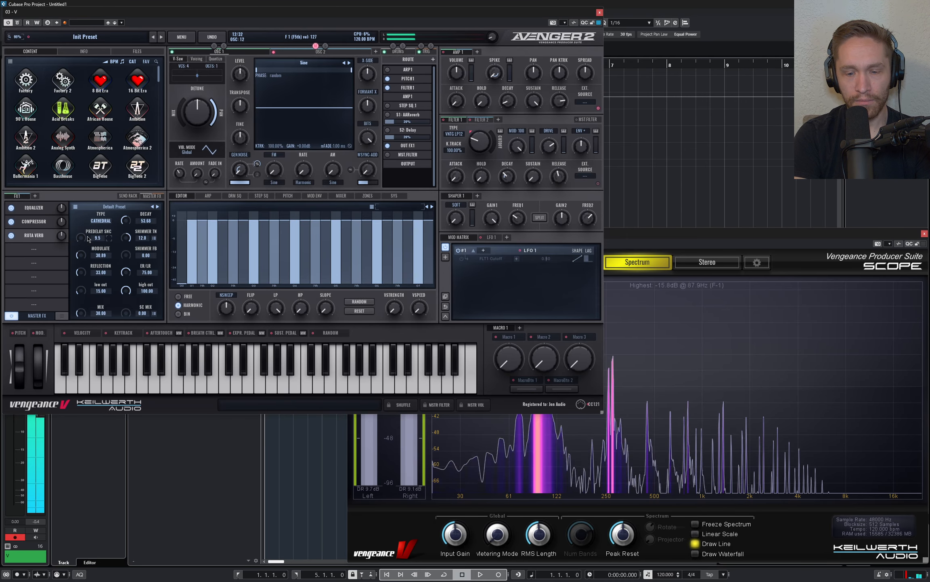
Play a series of notes to audition the self-oscillating filter through the equalizer, compressor and reverb
{"action": "key", "text": "e"}
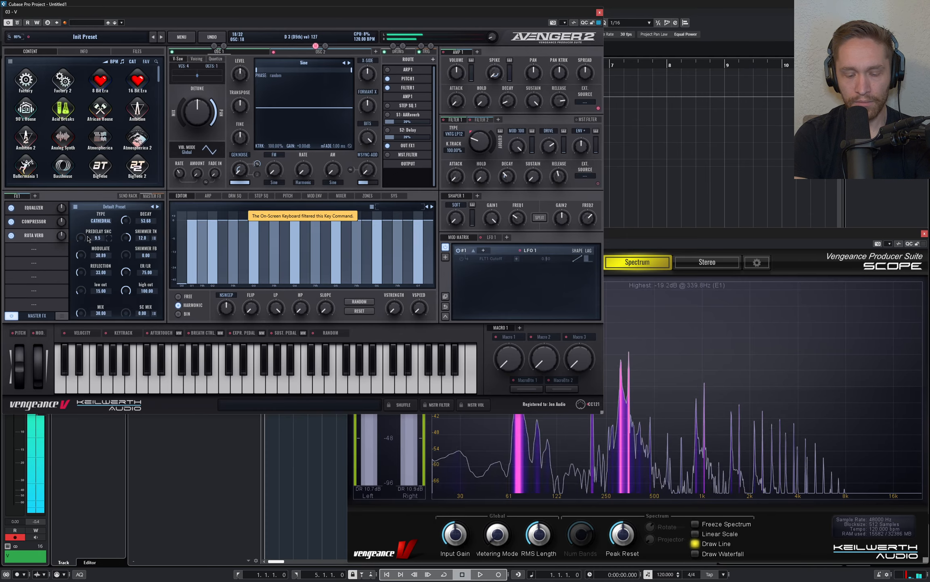
{"action": "key", "text": "2"}
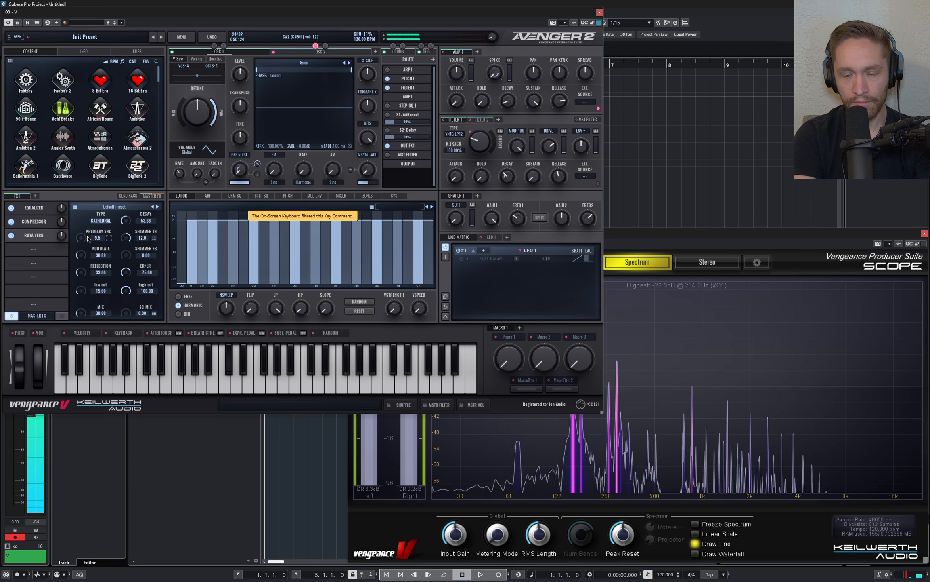
{"action": "key", "text": "q"}
{"action": "key", "text": "y"}
{"action": "key", "text": "e"}
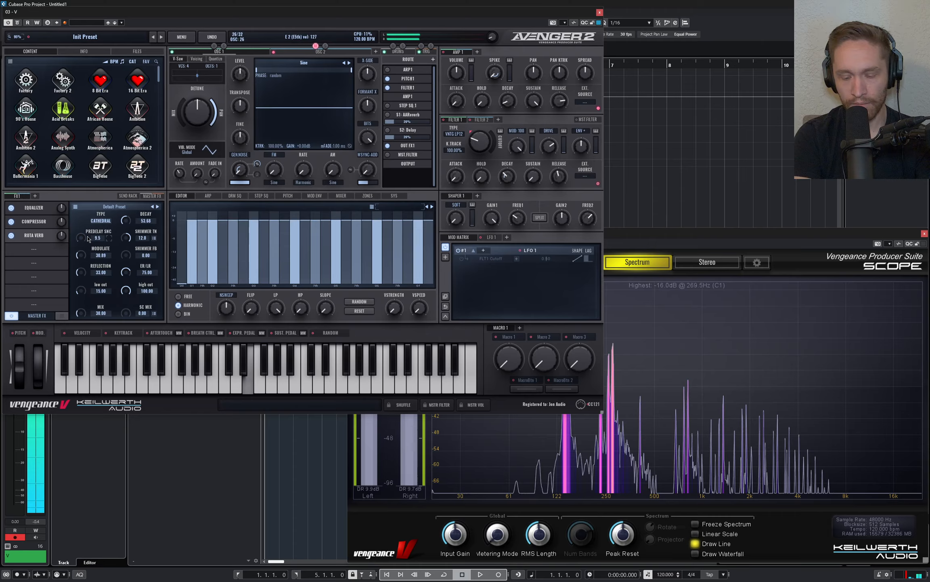
{"action": "key", "text": "u"}
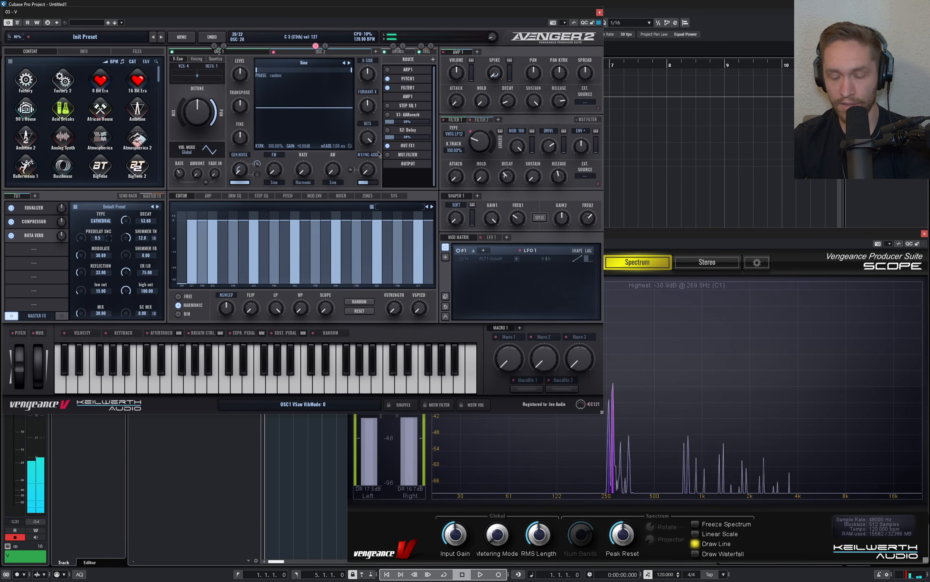
{"action": "key", "text": "w"}
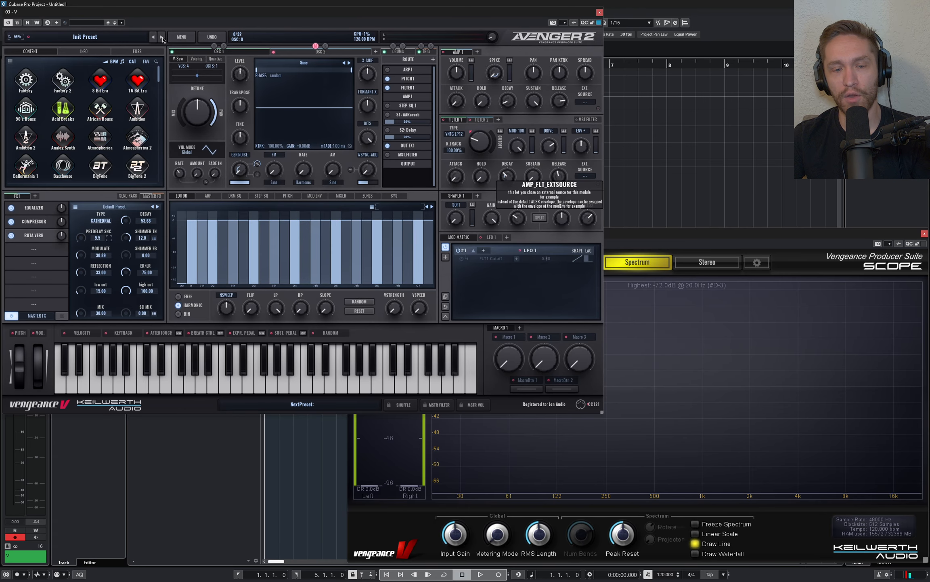
Initialize all synth settings back to the default preset
{"action": "left_click", "coordinate": [181, 37]}
{"action": "left_click", "coordinate": [187, 77]}
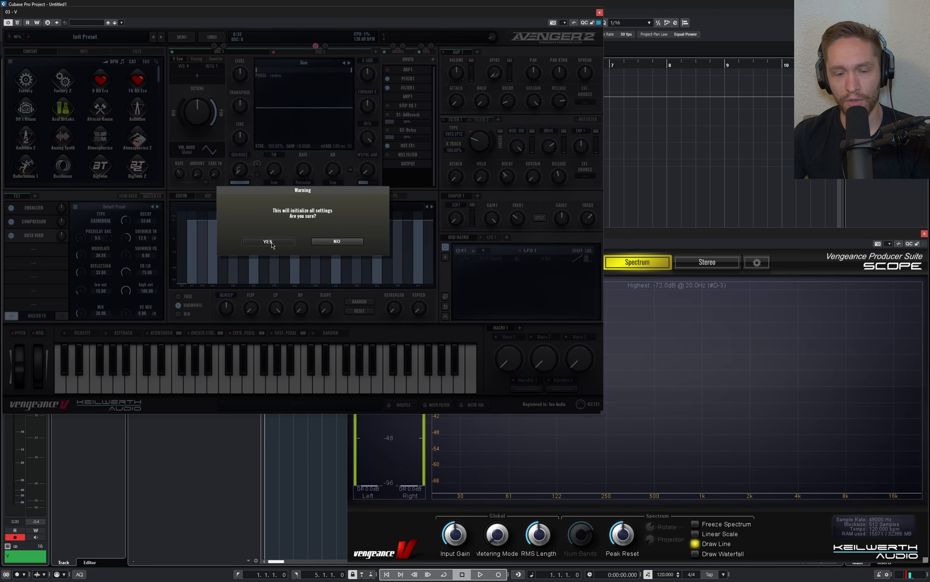
{"action": "left_click", "coordinate": [268, 242]}
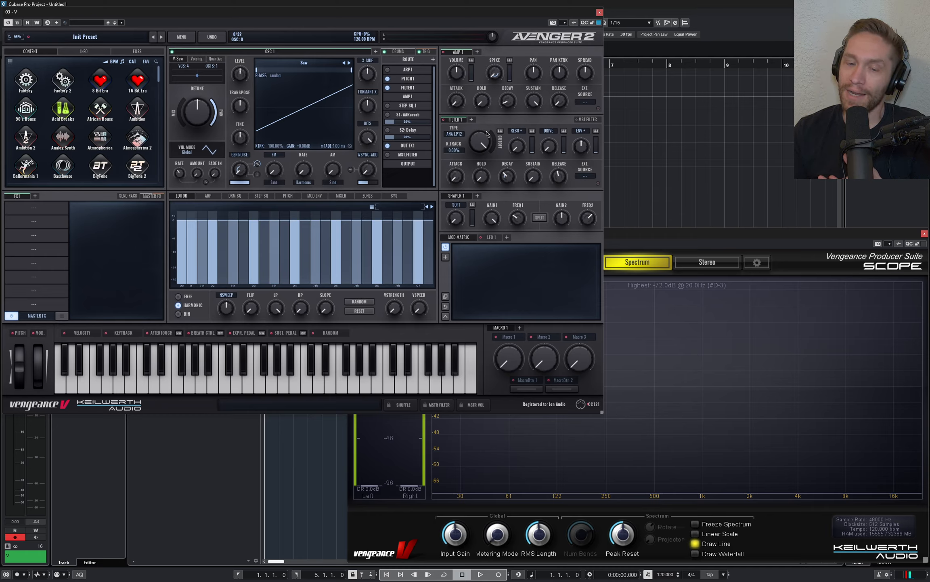
Set Filter 1's cutoff to about 1017 Hz and resonance to about 45.8%, and open the on-screen keyboard
{"action": "left_click_drag", "start_coordinate": [488, 134], "coordinate": [486, 176]}
{"action": "left_click_drag", "start_coordinate": [529, 143], "coordinate": [522, 116]}
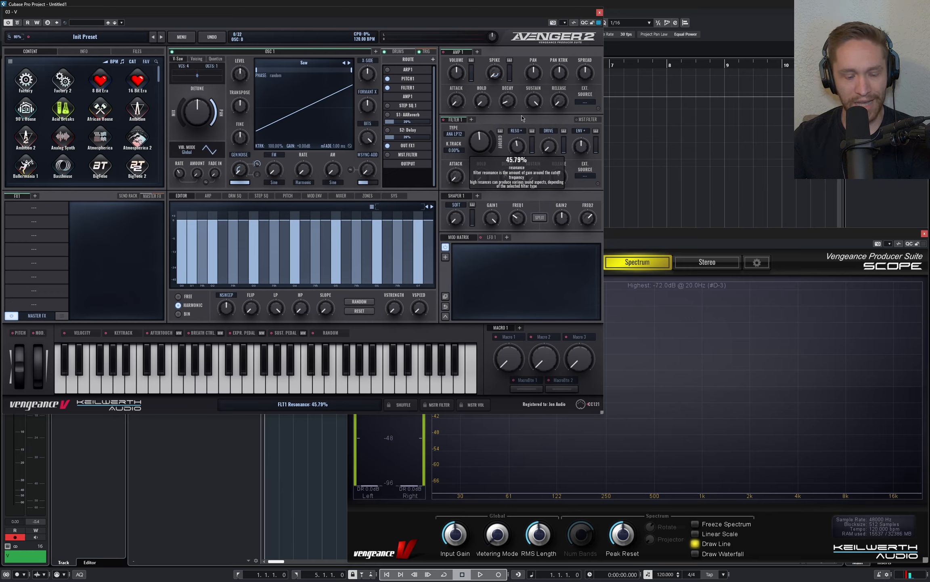
{"action": "key", "text": "q"}
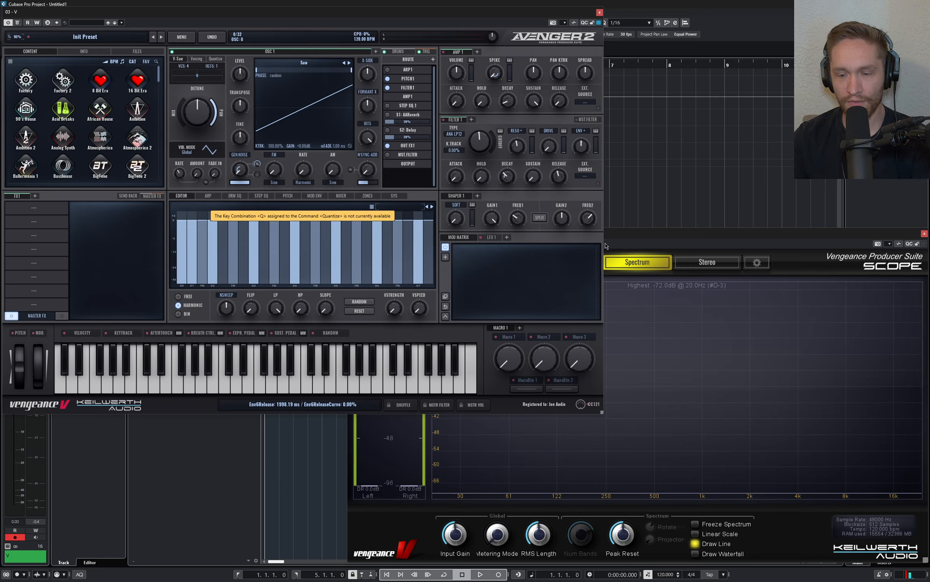
{"action": "key", "text": "alt+k"}
{"action": "key", "text": "q"}
{"action": "mouse_move", "coordinate": [483, 145]}
{"action": "left_mouse_down"}
{"action": "mouse_move", "coordinate": [485, 131]}
{"action": "mouse_move", "coordinate": [483, 147]}
{"action": "left_mouse_up"}
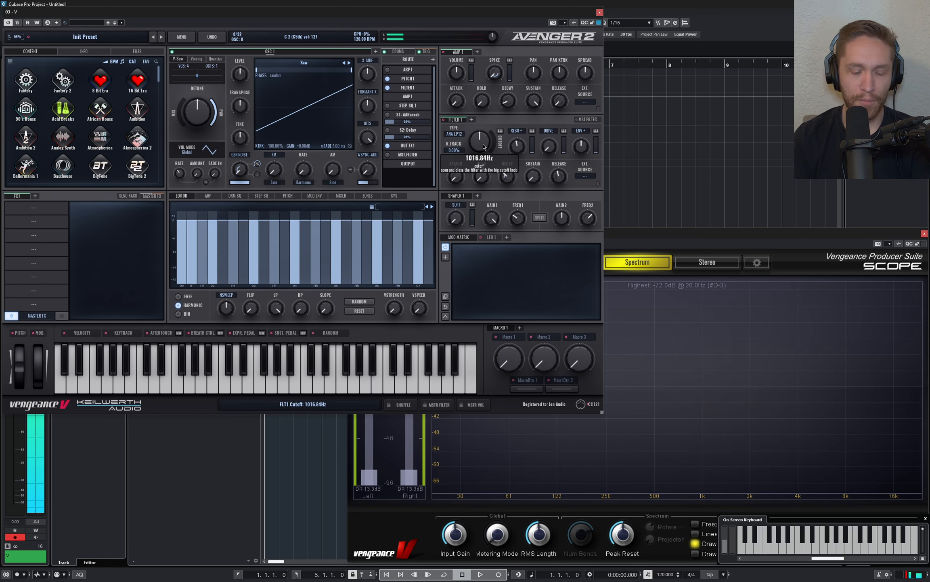
Play high and low notes to audition Filter 1 without key tracking
{"action": "key", "text": "u"}
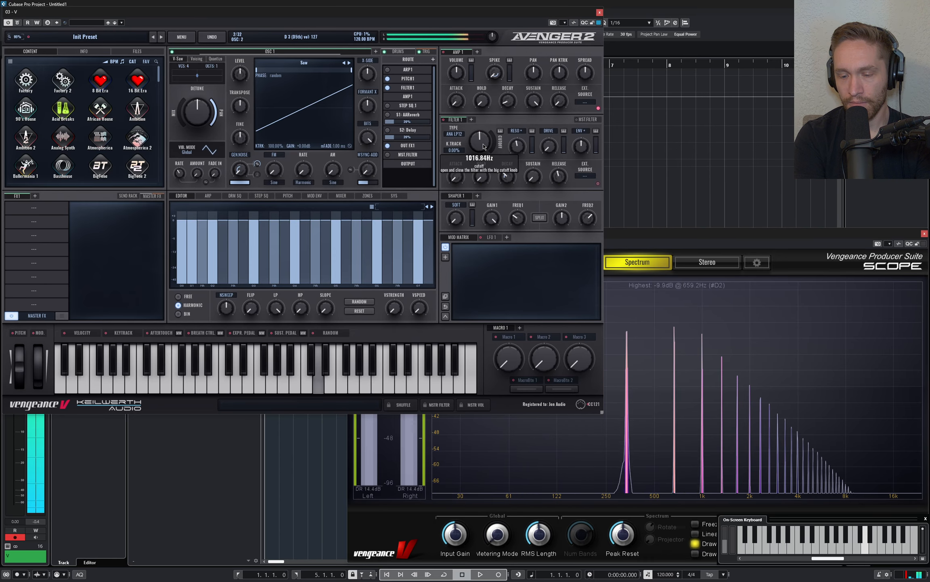
{"action": "key", "text": "t"}
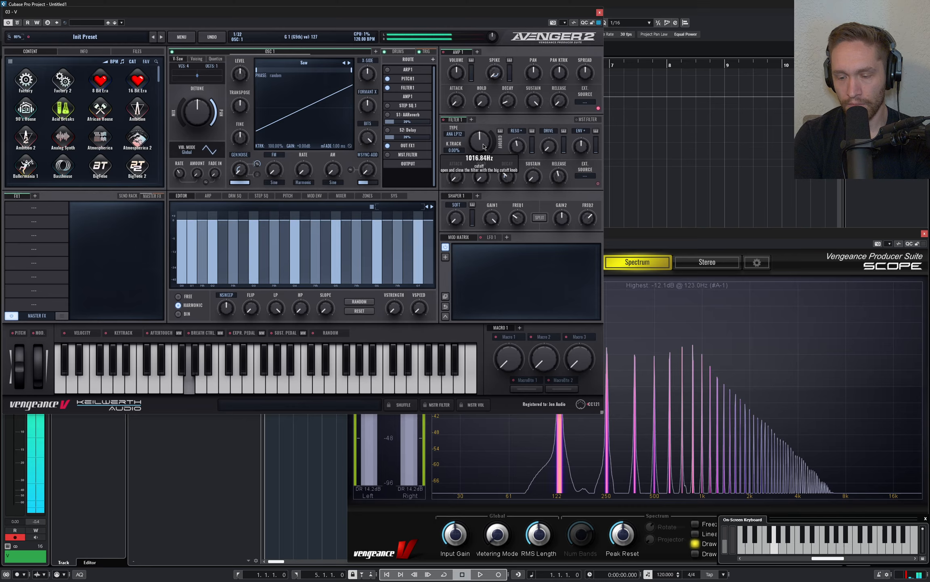
{"action": "key", "text": "z"}
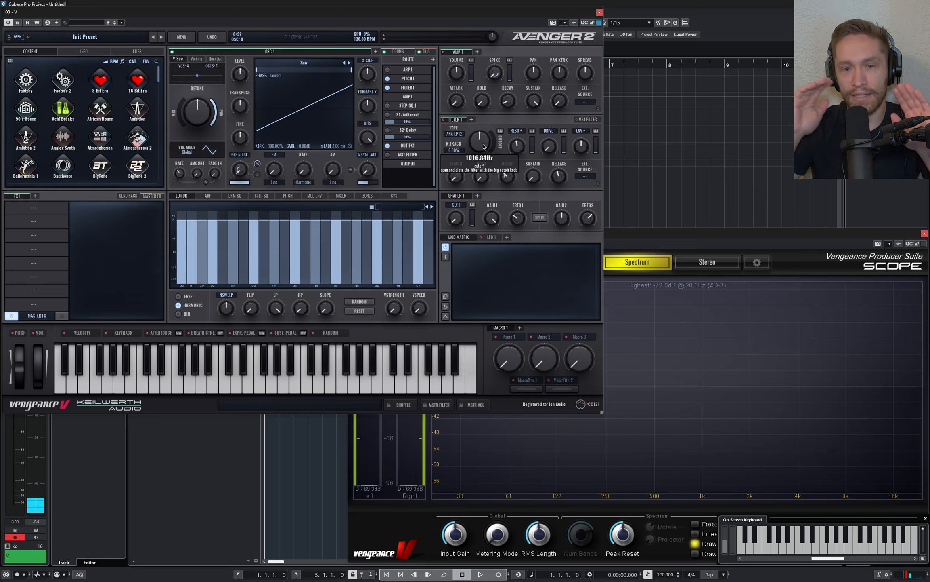
Set Filter 1's key tracking to 100% and play low and high notes to compare the cutoff across the keyboard
{"action": "double_click", "coordinate": [456, 150]}
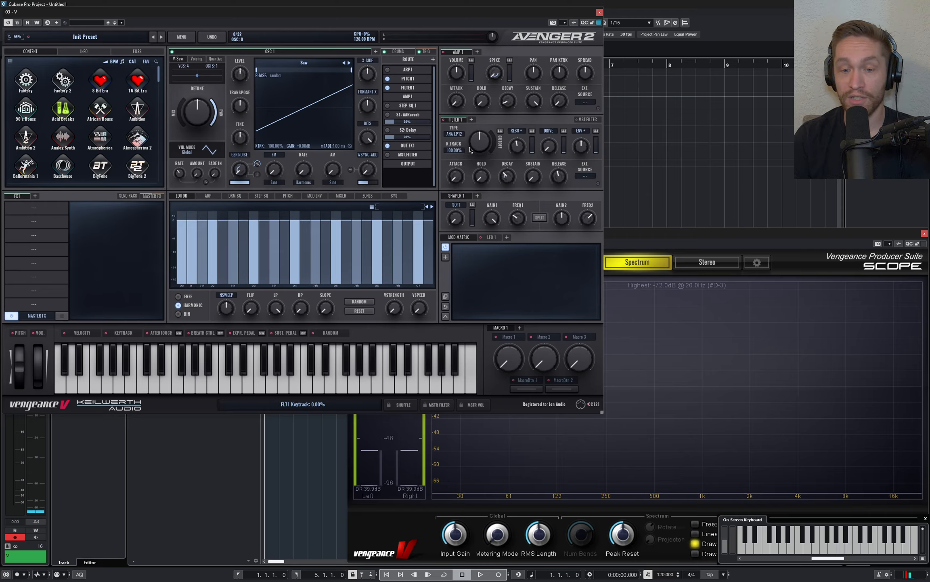
{"action": "key", "text": "z"}
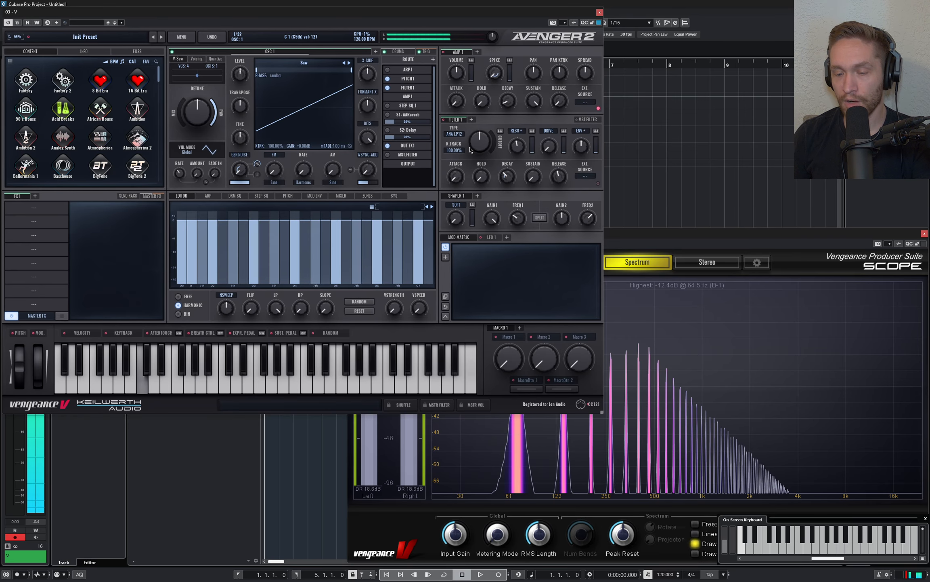
{"action": "key", "text": "n"}
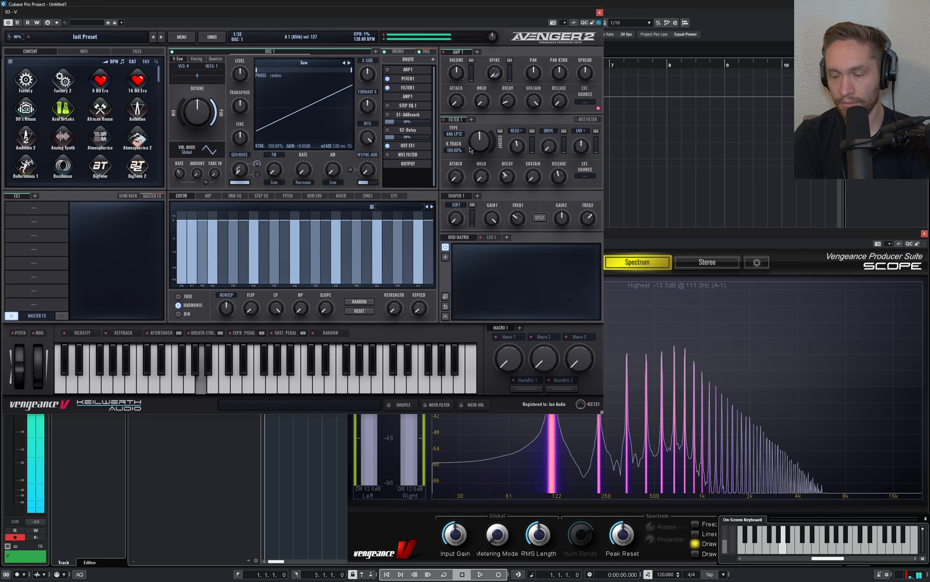
{"action": "key", "text": "z"}
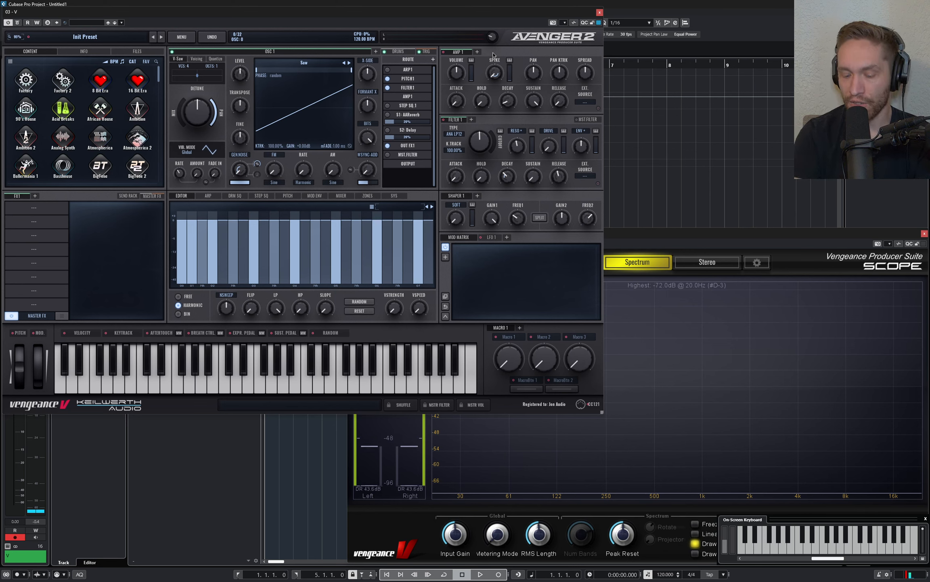
{"action": "key", "text": "z"}
{"action": "key", "text": "p"}
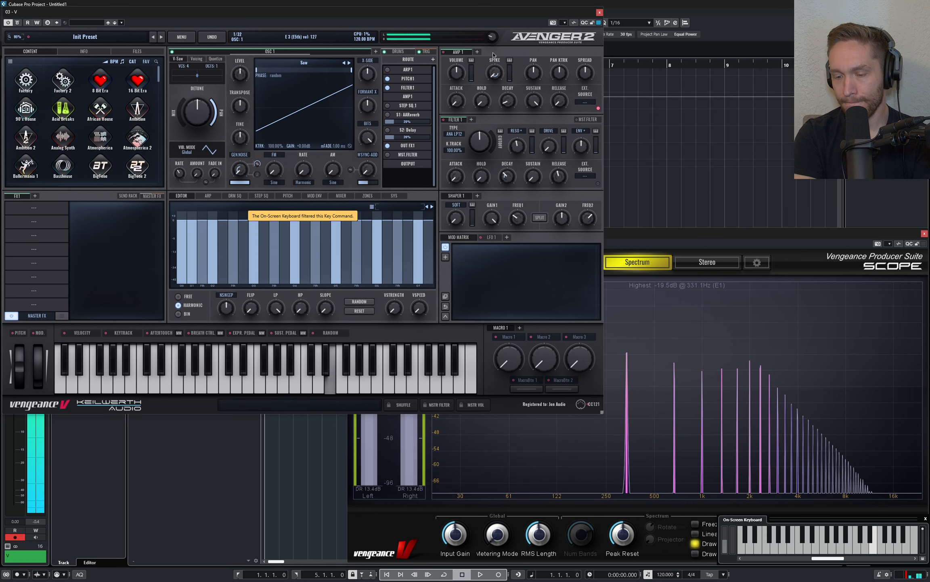
{"action": "key", "text": "z"}
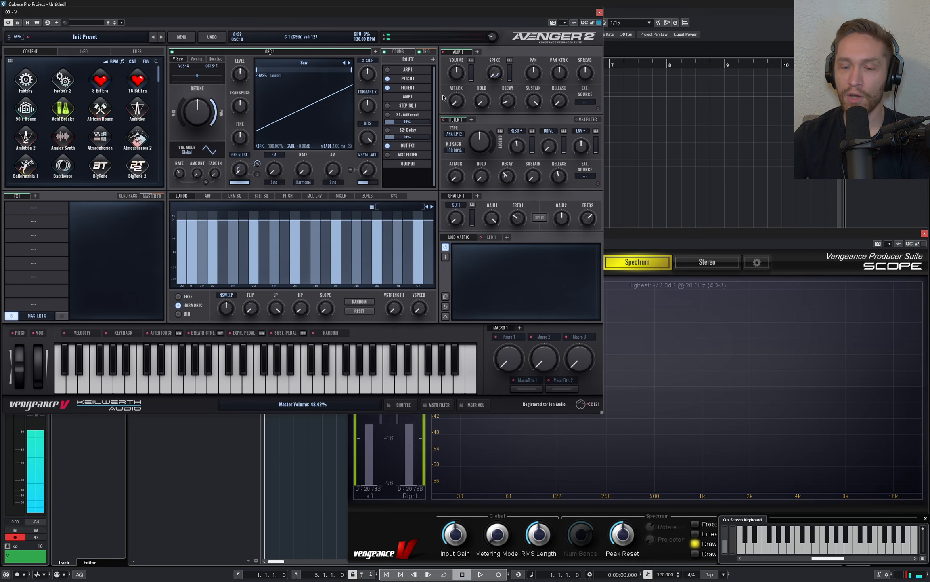
Lower Filter 1's key tracking to near zero
{"action": "left_click_drag", "start_coordinate": [453, 150], "coordinate": [451, 236]}
{"action": "left_click_drag", "start_coordinate": [452, 308], "coordinate": [452, 309]}
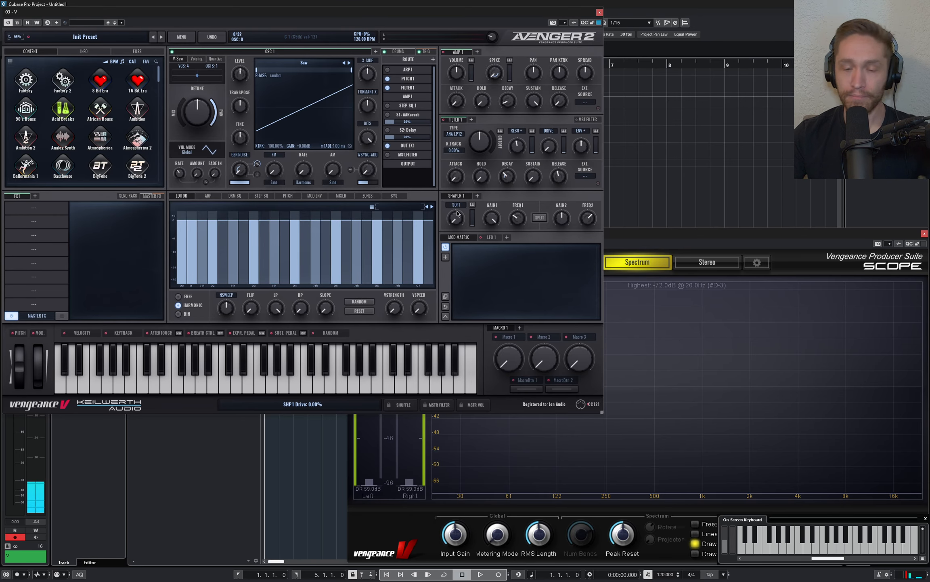
{"action": "left_click_drag", "start_coordinate": [456, 152], "coordinate": [457, 150]}
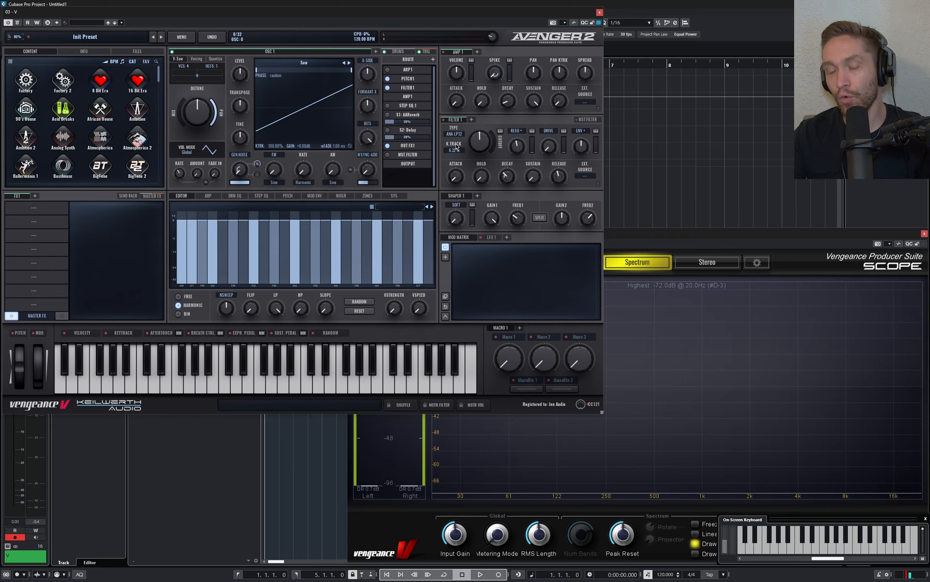
{"action": "mouse_move", "coordinate": [462, 147]}
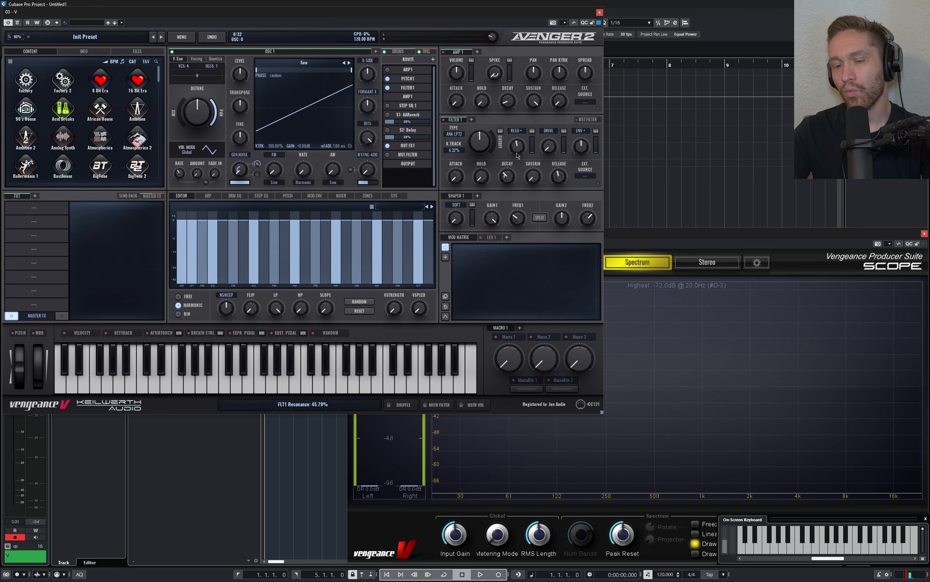
Reinitialize the patch and play a C 2 note to audition the default saw oscillator
{"action": "left_click", "coordinate": [182, 37]}
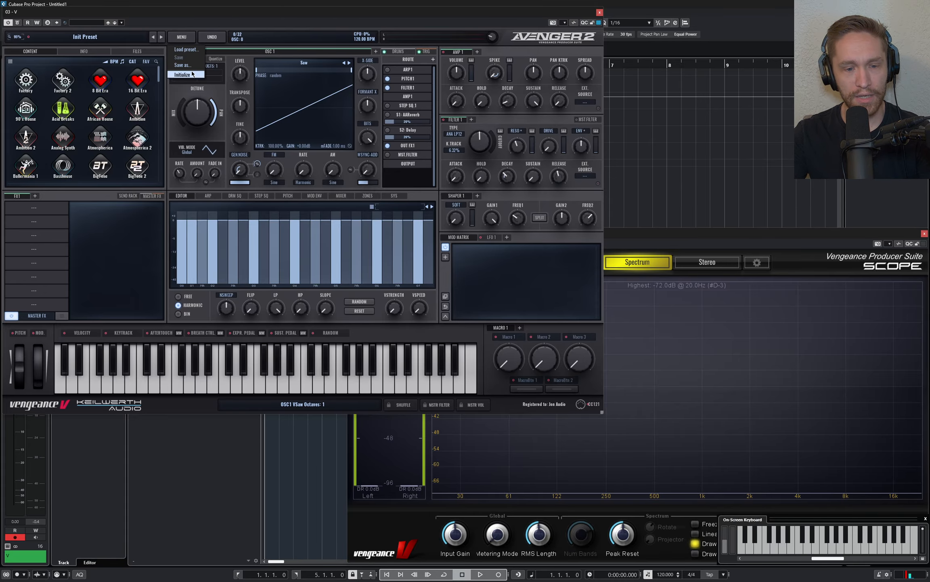
{"action": "left_click", "coordinate": [193, 74]}
{"action": "left_click", "coordinate": [276, 241]}
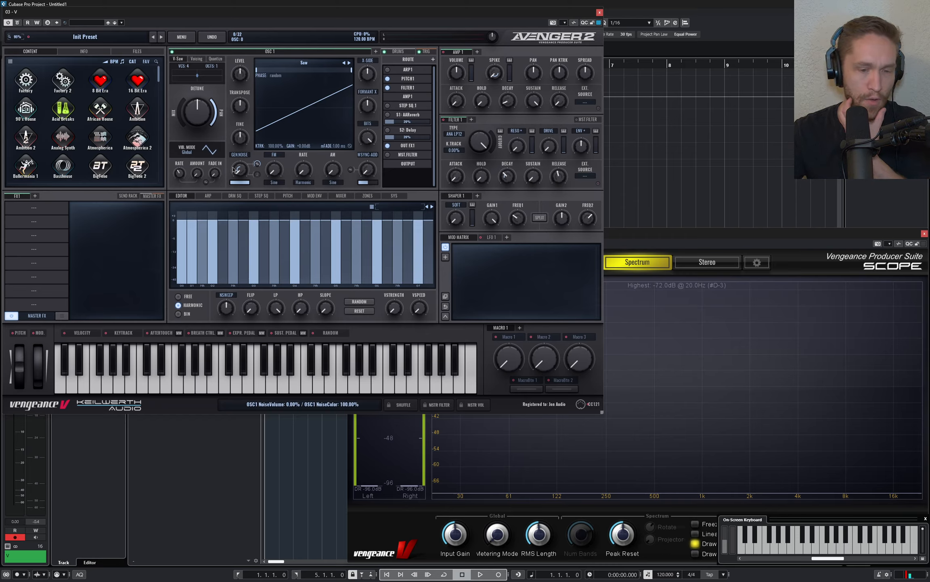
{"action": "key", "text": "a"}
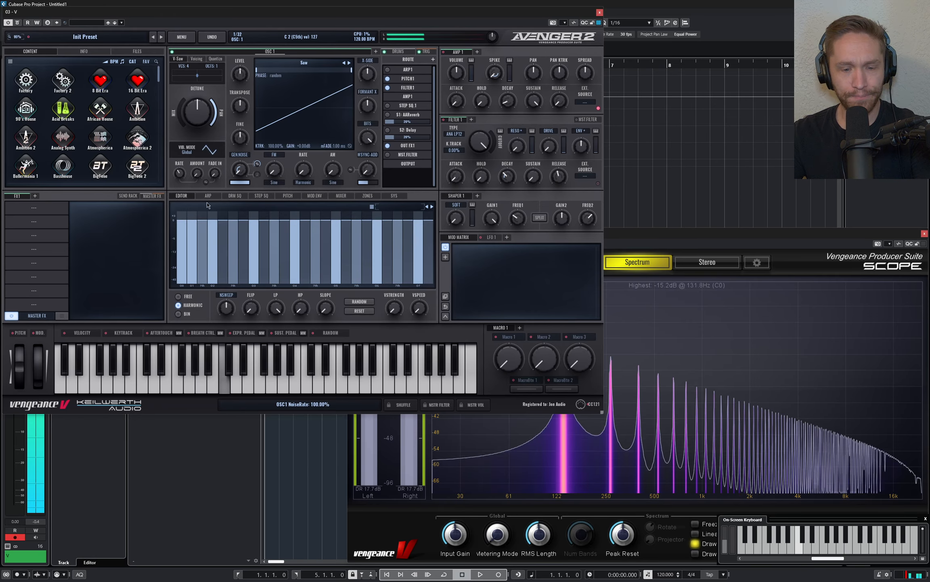
{"action": "key", "text": "a"}
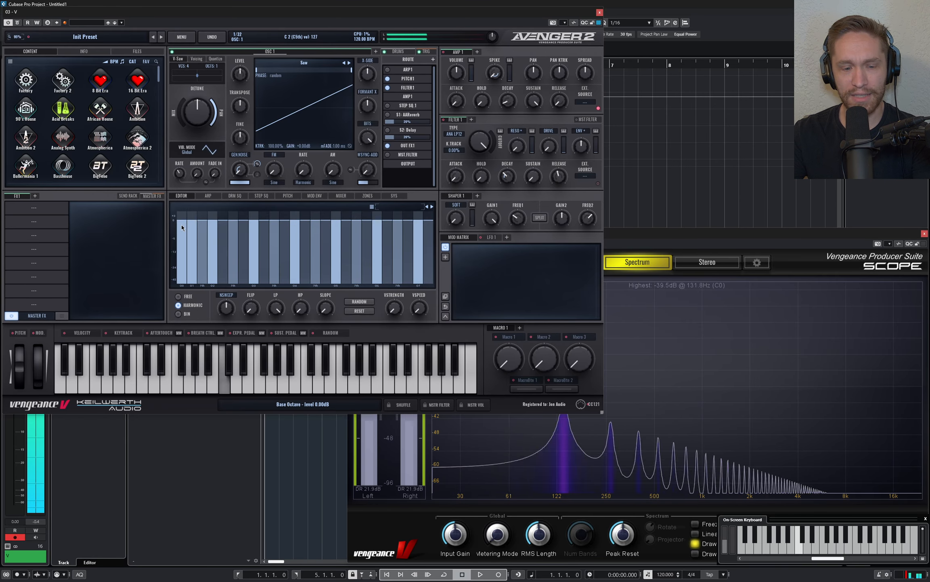
Lower the base octave harmonic level of the saw in the oscillator editor and play notes to audition it
{"action": "left_click", "coordinate": [181, 241]}
{"action": "key", "text": "a"}
{"action": "key", "text": "a"}
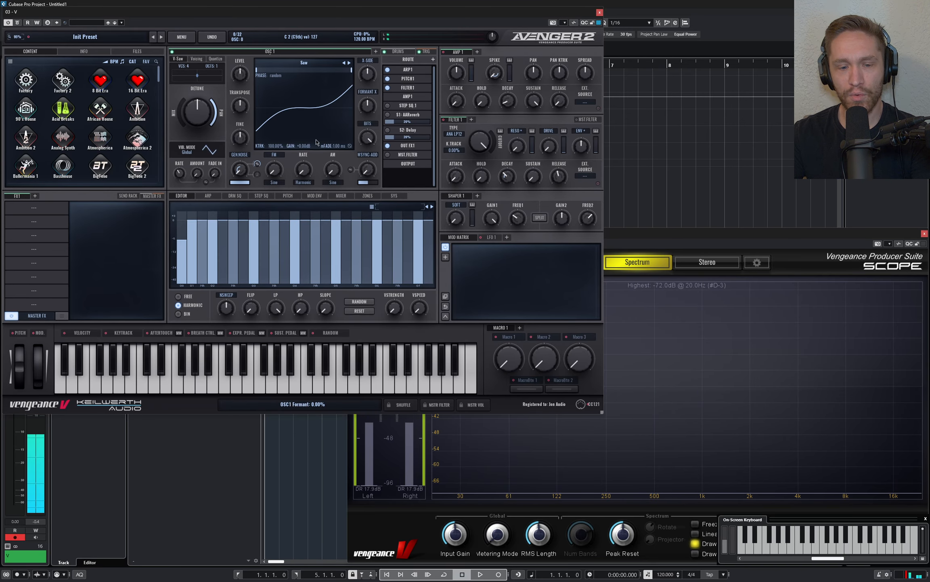
Enable the arpeggiator in the oscillator's routing and load the Acidized 2 arp pattern, comparing it with Acidized 1
{"action": "left_click", "coordinate": [388, 70]}
{"action": "left_click", "coordinate": [398, 208]}
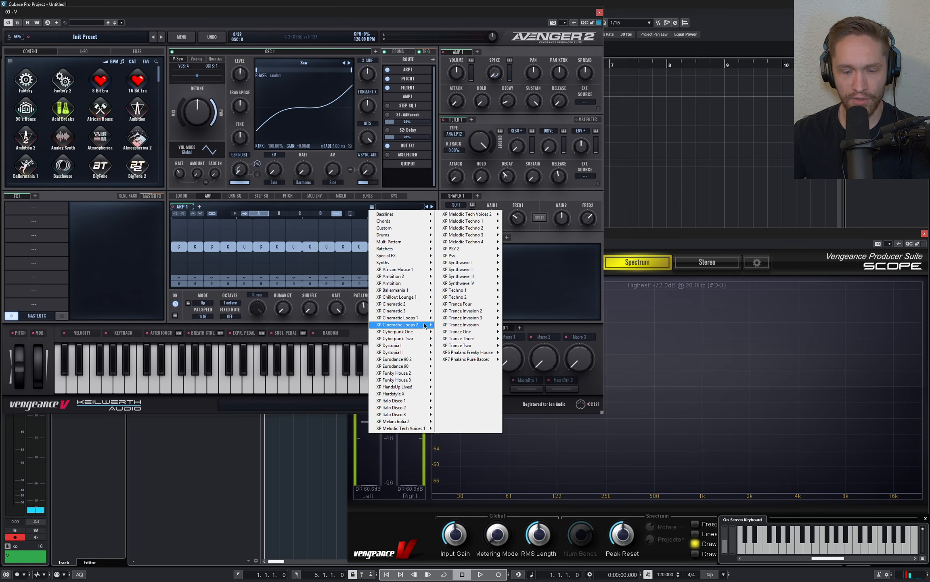
{"action": "mouse_move", "coordinate": [422, 332]}
{"action": "left_click", "coordinate": [457, 338]}
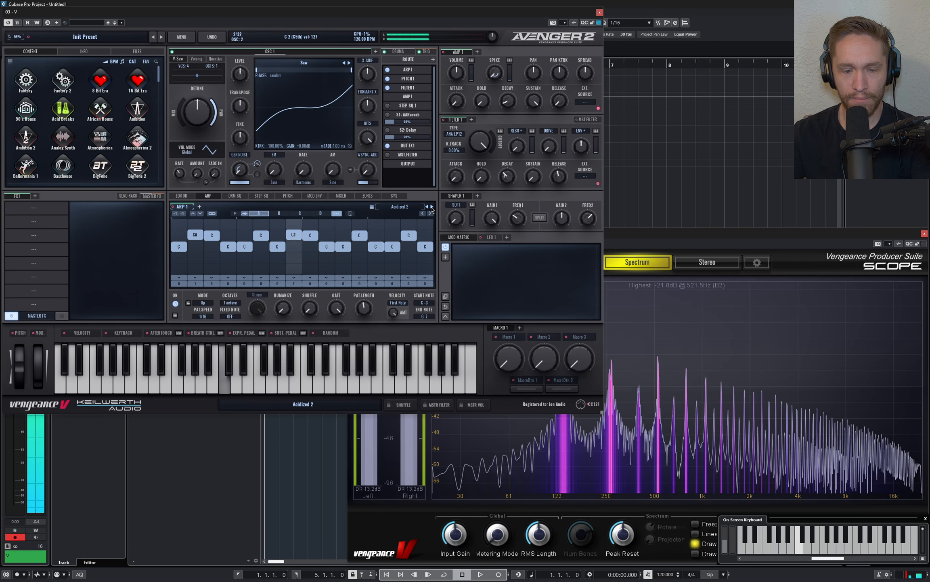
{"action": "left_click", "coordinate": [427, 207]}
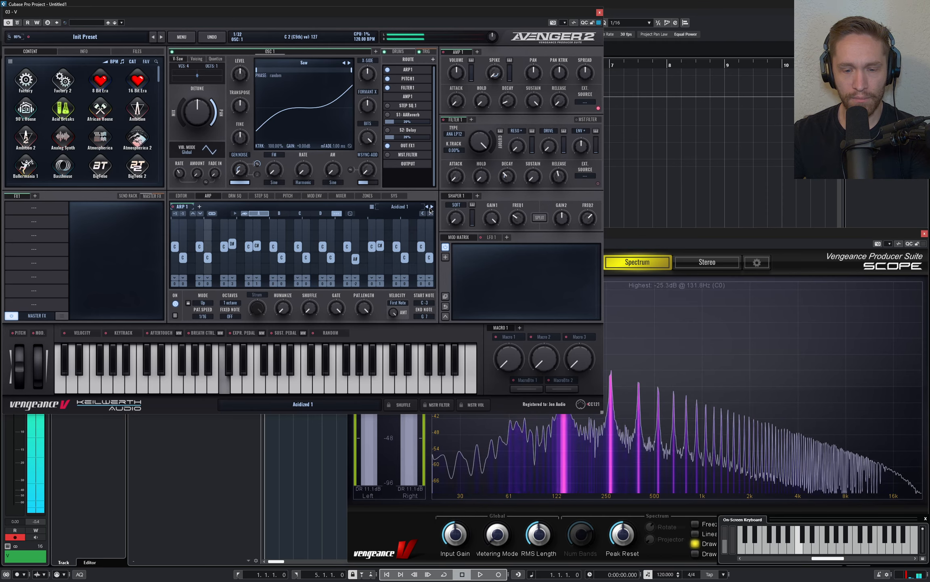
{"action": "left_click", "coordinate": [432, 207]}
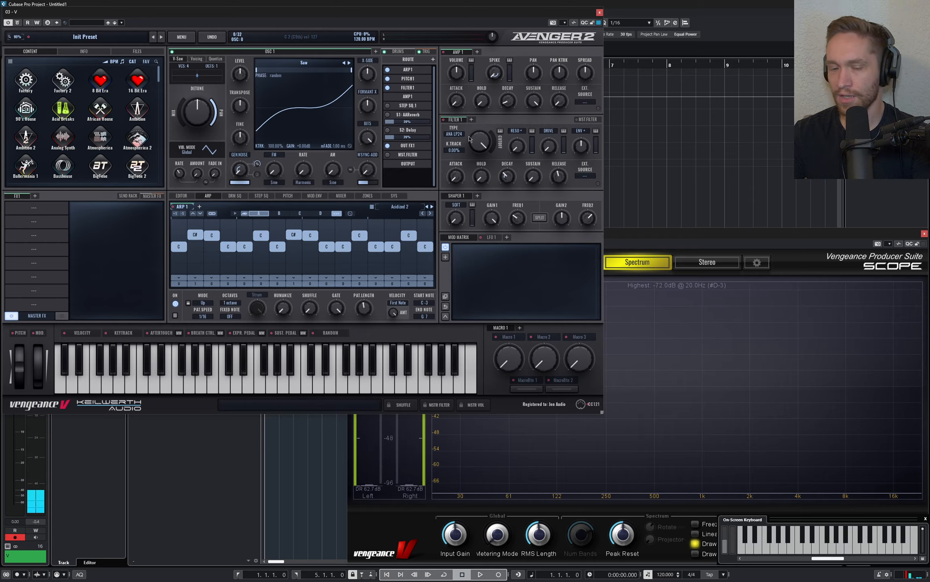
Lower Filter 1's cutoff, raise its resonance to about 71%, and add a small positive envelope amount while playing the arp
{"action": "left_click_drag", "start_coordinate": [480, 142], "coordinate": [480, 171]}
{"action": "left_click_drag", "start_coordinate": [517, 144], "coordinate": [518, 110]}
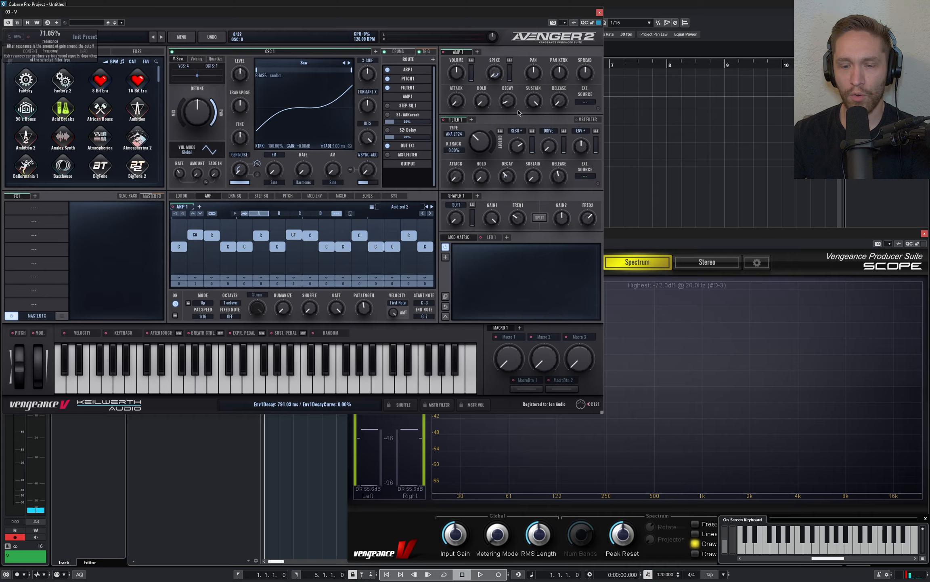
{"action": "key", "text": "q"}
{"action": "left_click_drag", "start_coordinate": [581, 146], "coordinate": [582, 137]}
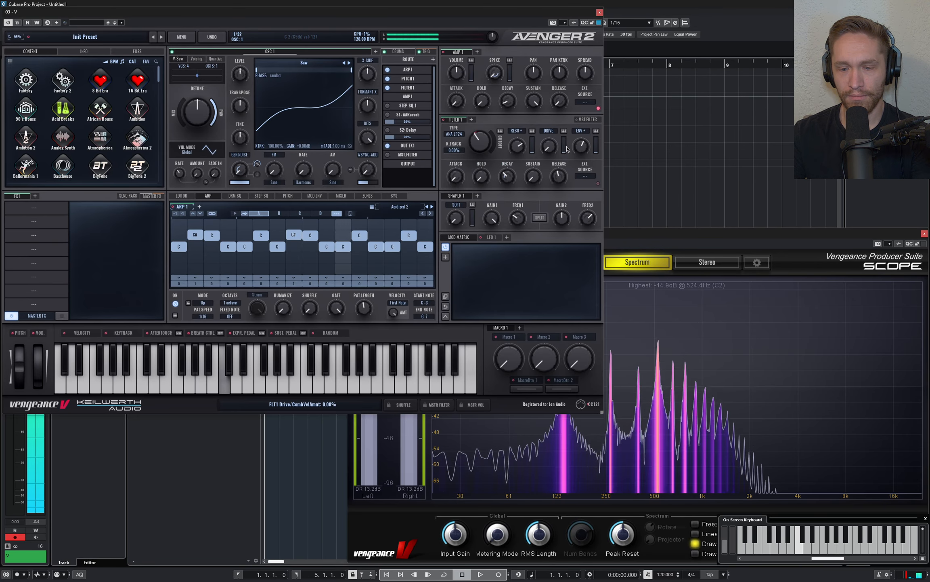
Sweep Filter 1's resonance down and back up to about 69% while playing to hear its effect on the acid line
{"action": "mouse_move", "coordinate": [521, 152]}
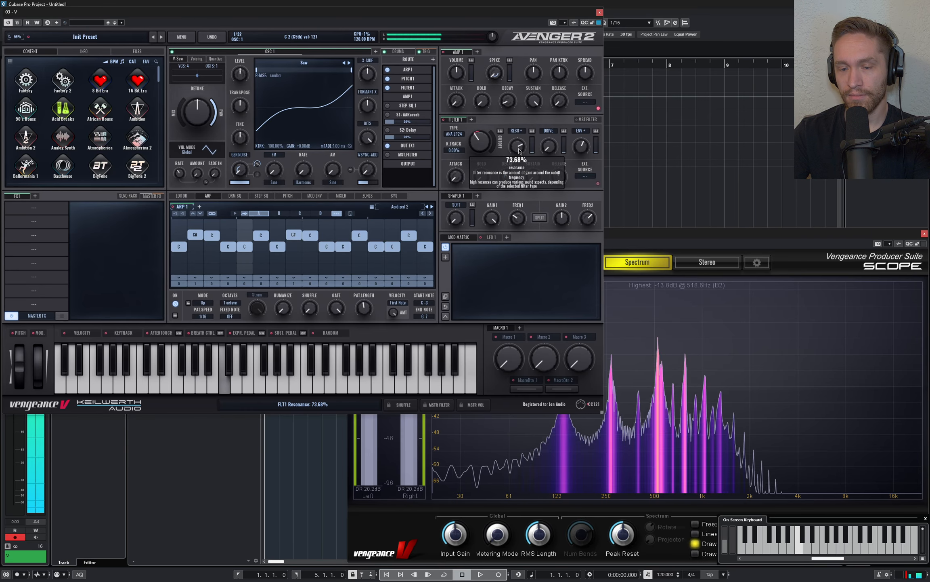
{"action": "left_click_drag", "start_coordinate": [520, 150], "coordinate": [529, 226]}
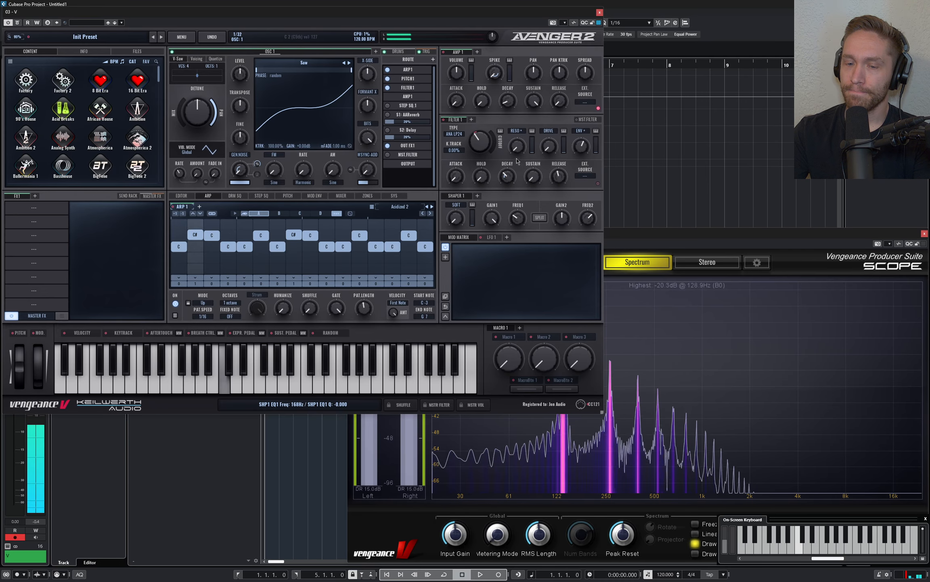
{"action": "left_click_drag", "start_coordinate": [518, 151], "coordinate": [517, 107]}
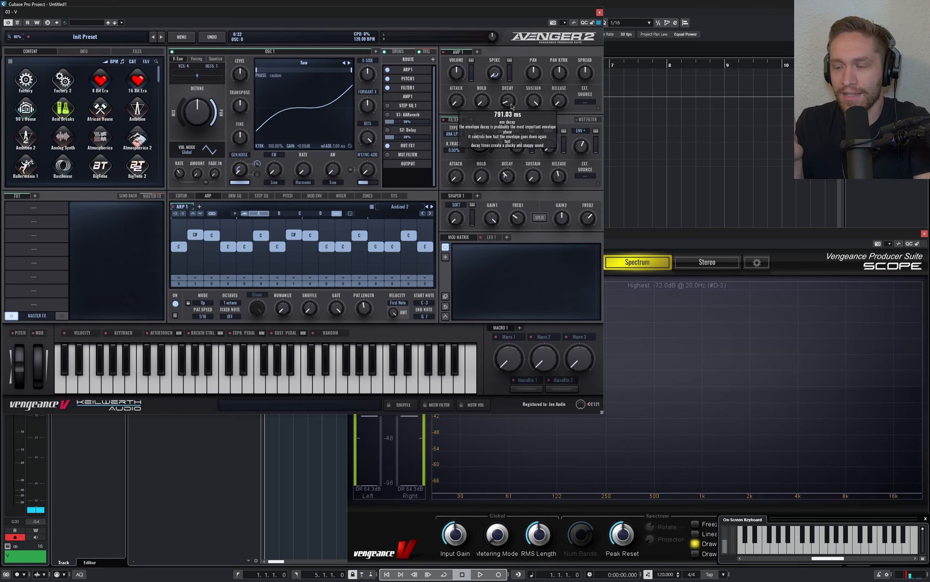
{"action": "key", "text": "q"}
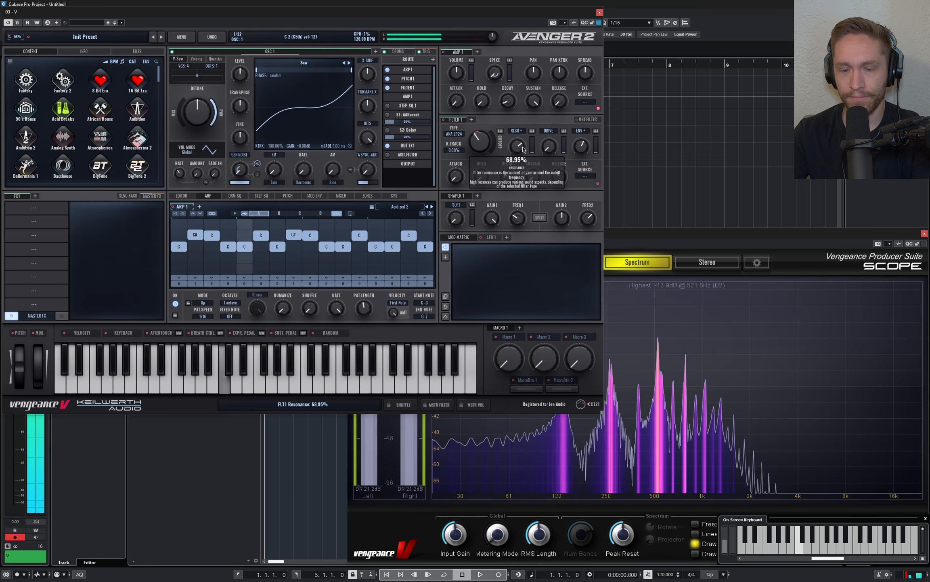
Reshape the decay curve of Filter 1's envelope and fine-tune the cutoff while playing the arp
{"action": "left_click_drag", "start_coordinate": [509, 173], "coordinate": [509, 162]}
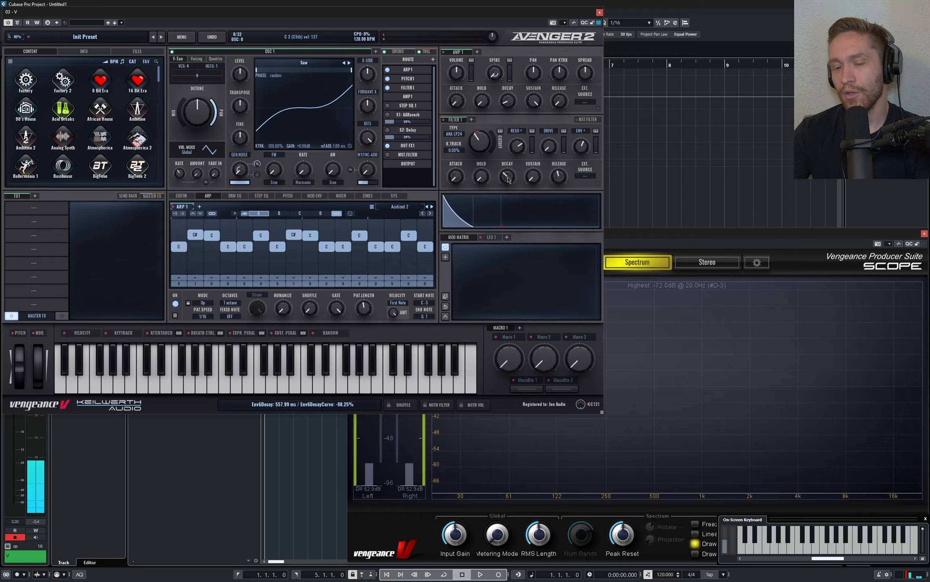
{"action": "left_click_drag", "start_coordinate": [508, 182], "coordinate": [509, 179]}
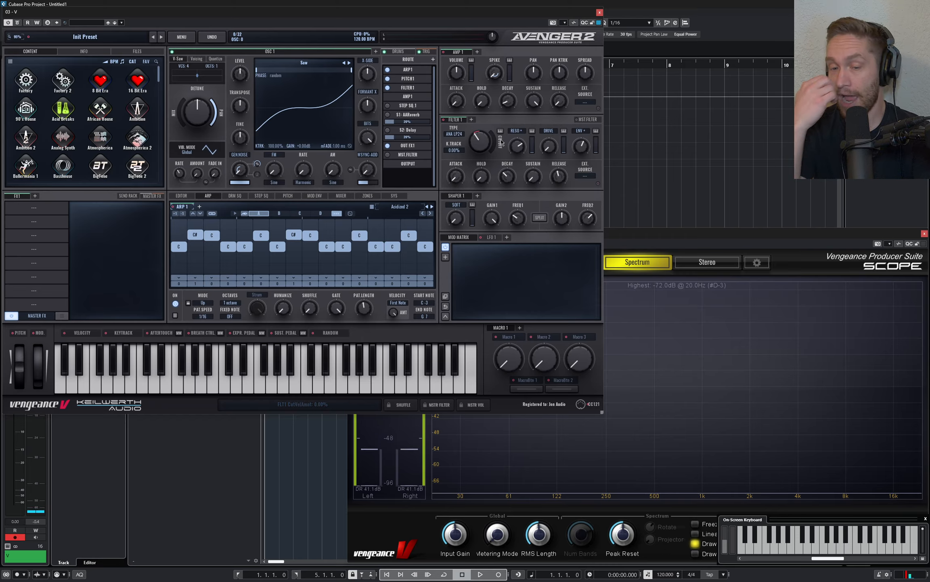
{"action": "key", "text": "q"}
{"action": "mouse_move", "coordinate": [482, 143]}
{"action": "left_mouse_down"}
{"action": "mouse_move", "coordinate": [480, 126]}
{"action": "mouse_move", "coordinate": [481, 145]}
{"action": "left_mouse_up"}
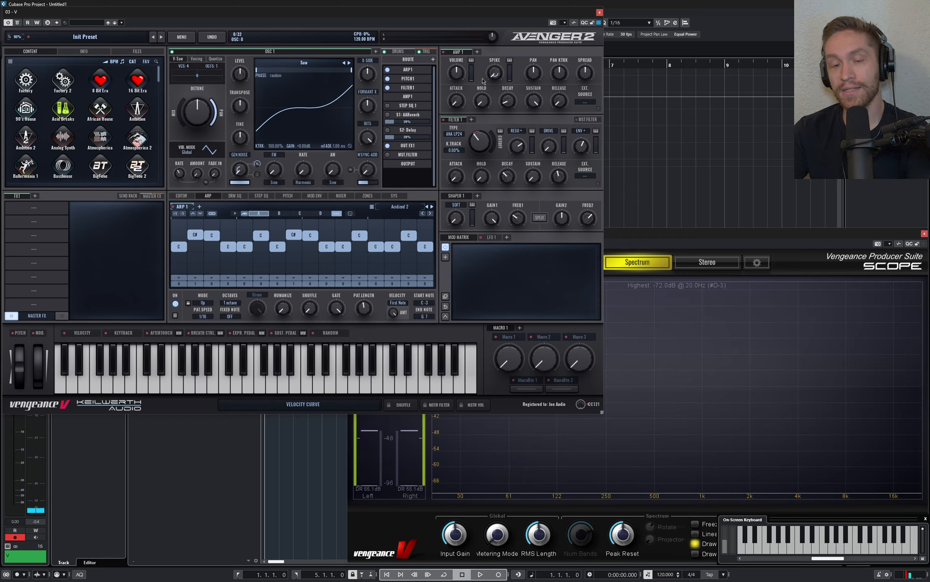
Return to the oscillator's harmonic editor and raise Filter 1's drive to about 110%
{"action": "left_click", "coordinate": [193, 196]}
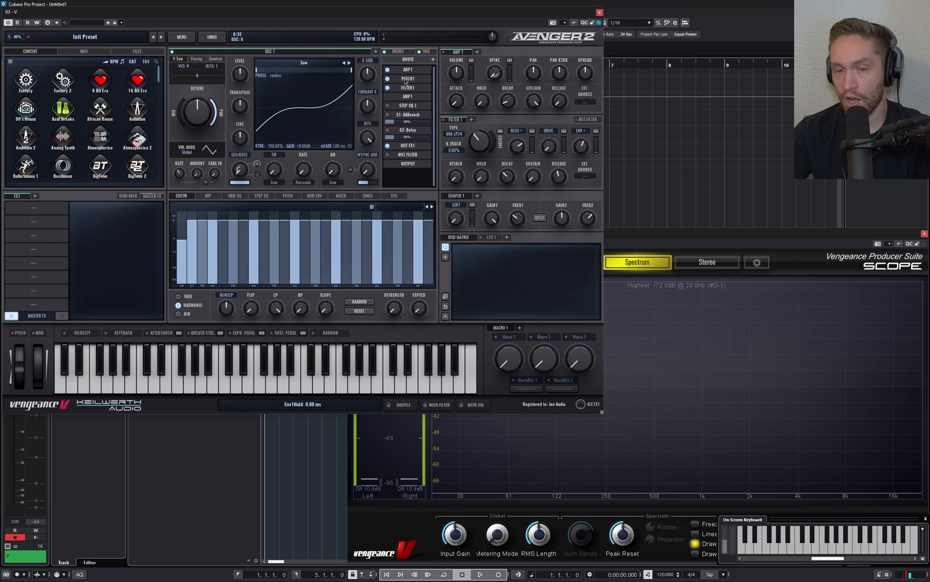
{"action": "left_click", "coordinate": [208, 196]}
{"action": "left_click", "coordinate": [182, 197]}
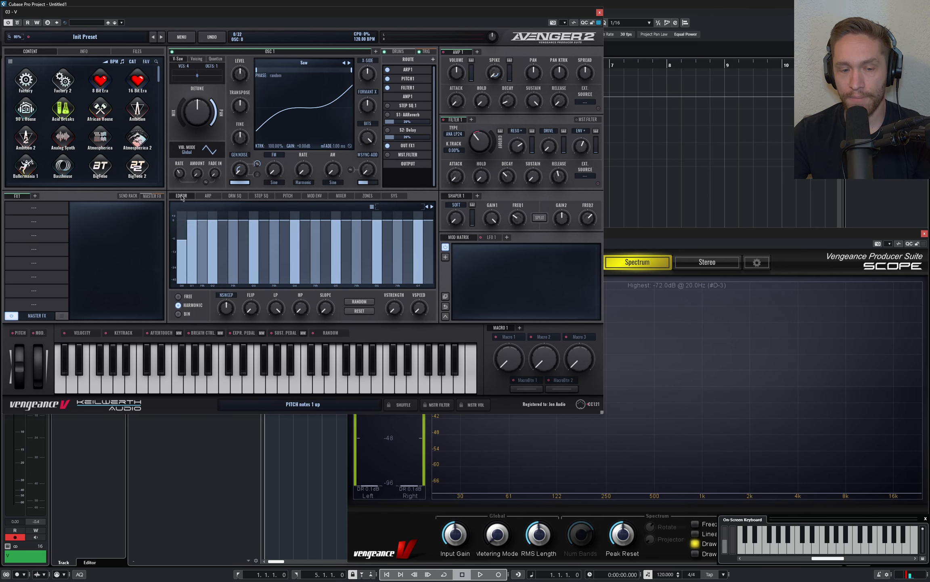
{"action": "mouse_move", "coordinate": [522, 150]}
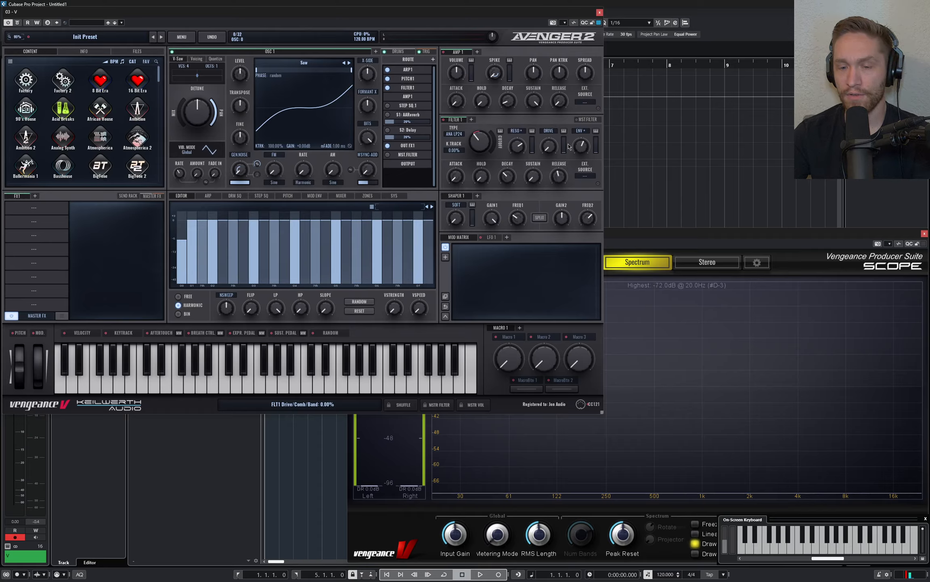
{"action": "left_click_drag", "start_coordinate": [544, 146], "coordinate": [550, 125]}
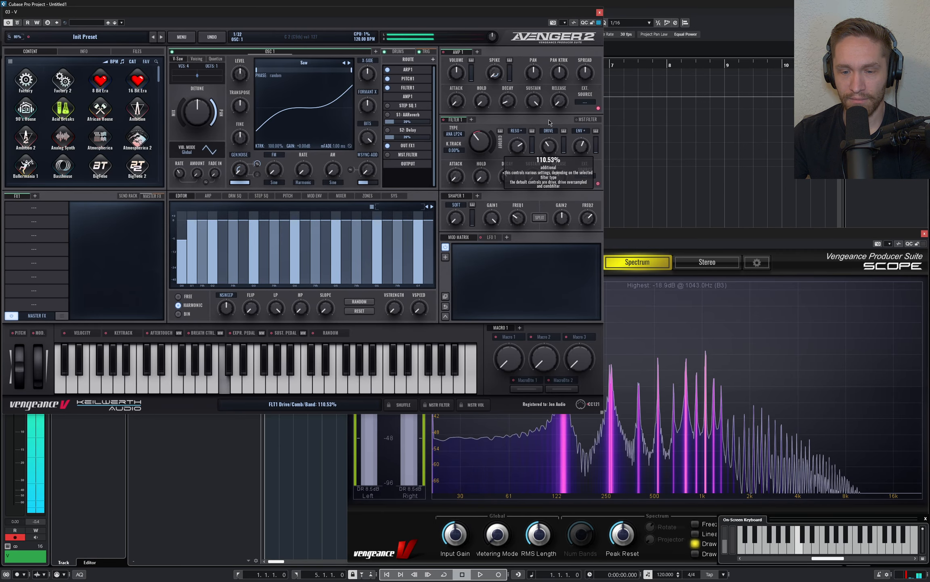
Change Filter 1 to the T-Bee LP18 low-pass type and tune its resonance, cutoff and envelope amount while playing
{"action": "left_click", "coordinate": [463, 137]}
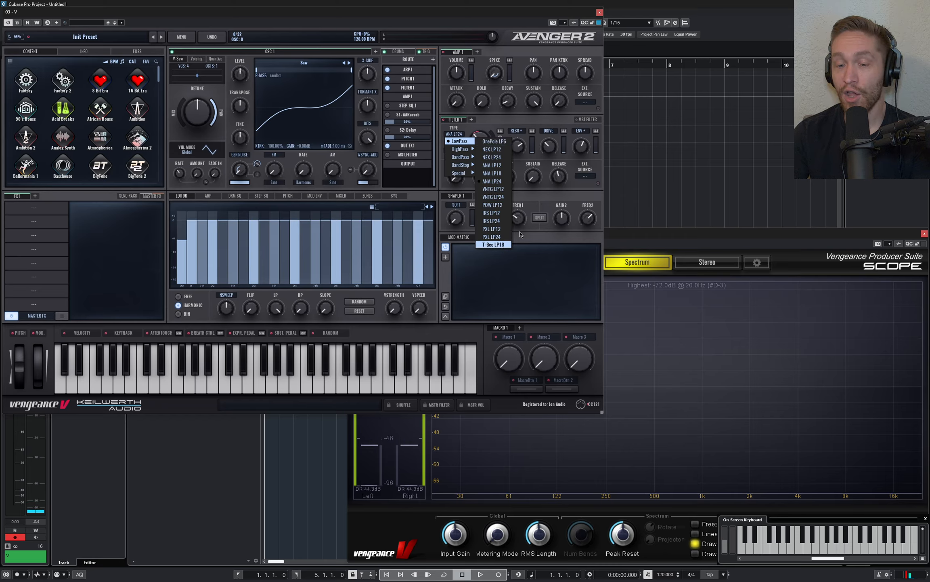
{"action": "left_click", "coordinate": [503, 243]}
{"action": "key", "text": "q"}
{"action": "left_click_drag", "start_coordinate": [520, 147], "coordinate": [483, 143]}
{"action": "key", "text": "q"}
{"action": "left_click_drag", "start_coordinate": [582, 147], "coordinate": [582, 151]}
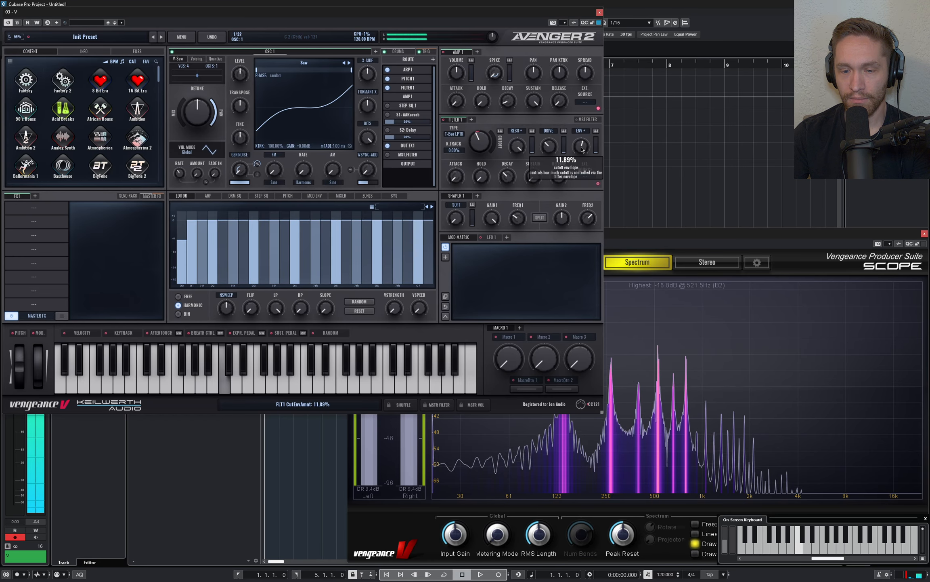
{"action": "left_click_drag", "start_coordinate": [481, 142], "coordinate": [483, 147]}
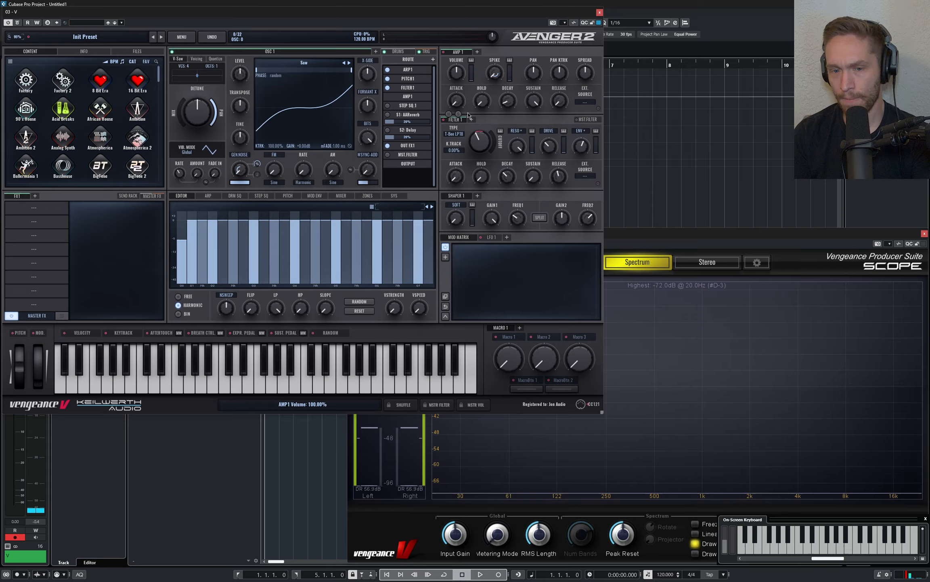
Add Shaper 1 to the oscillator's routing between Filter 1 and Amp 1 and raise its drive to about 55%
{"action": "left_click", "coordinate": [432, 58]}
{"action": "left_click", "coordinate": [412, 87]}
{"action": "mouse_move", "coordinate": [411, 88]}
{"action": "left_mouse_down"}
{"action": "mouse_move", "coordinate": [419, 98]}
{"action": "mouse_move", "coordinate": [412, 99]}
{"action": "left_mouse_up"}
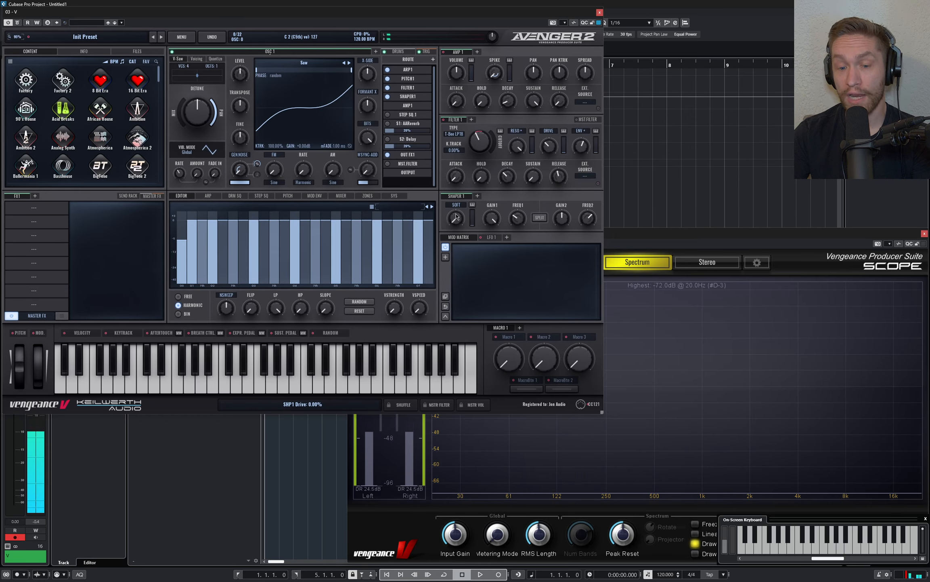
{"action": "left_click_drag", "start_coordinate": [457, 221], "coordinate": [465, 185]}
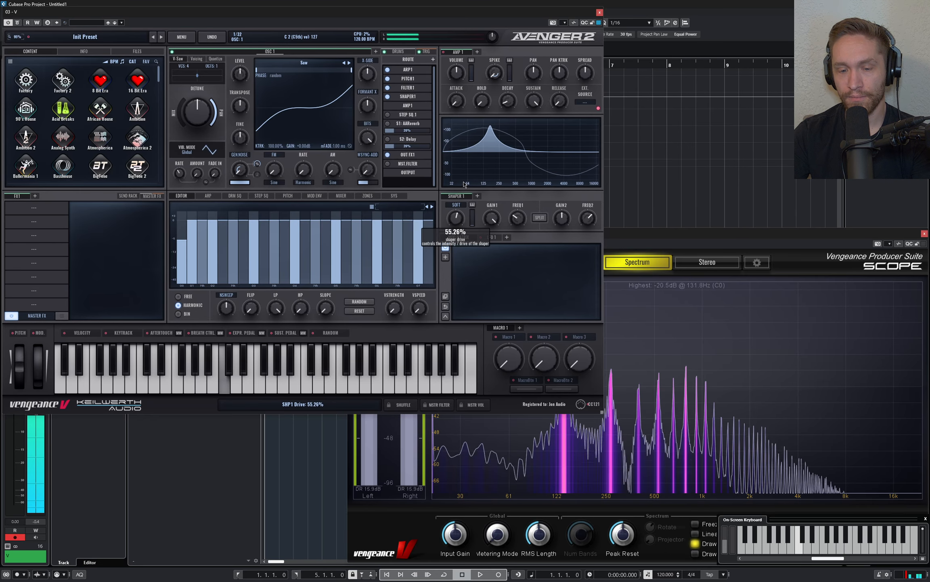
Tune Shaper 1's Freq1, modulate it with the Filter 1 envelope at a reduced amount, and fine-tune the filter cutoff
{"action": "mouse_move", "coordinate": [518, 218]}
{"action": "left_mouse_down"}
{"action": "mouse_move", "coordinate": [518, 203]}
{"action": "mouse_move", "coordinate": [520, 243]}
{"action": "mouse_move", "coordinate": [520, 229]}
{"action": "left_mouse_up"}
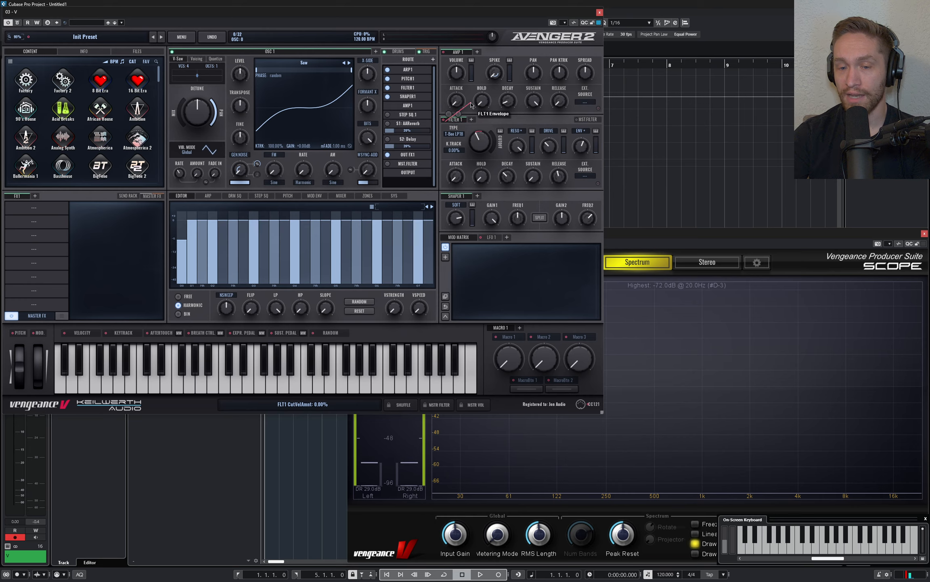
{"action": "left_click_drag", "start_coordinate": [445, 122], "coordinate": [520, 227]}
{"action": "key", "text": "q"}
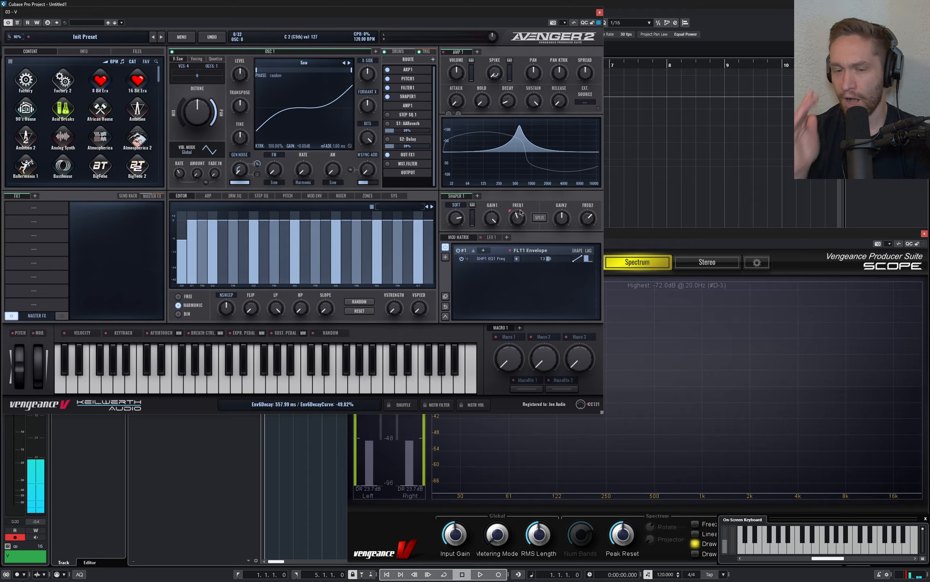
{"action": "key", "text": "q"}
{"action": "mouse_move", "coordinate": [520, 213]}
{"action": "left_mouse_down"}
{"action": "mouse_move", "coordinate": [517, 228]}
{"action": "mouse_move", "coordinate": [518, 216]}
{"action": "left_mouse_up"}
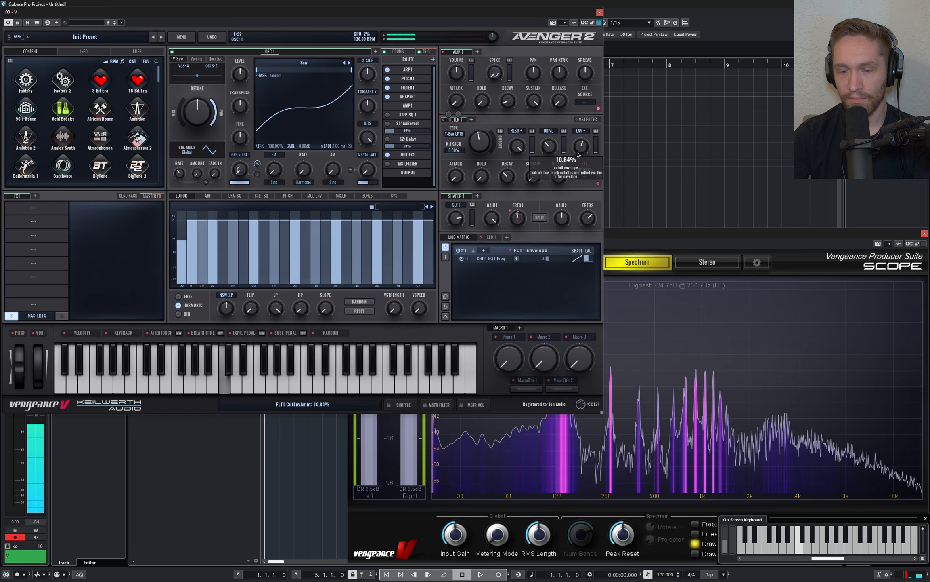
{"action": "left_click_drag", "start_coordinate": [480, 142], "coordinate": [479, 139]}
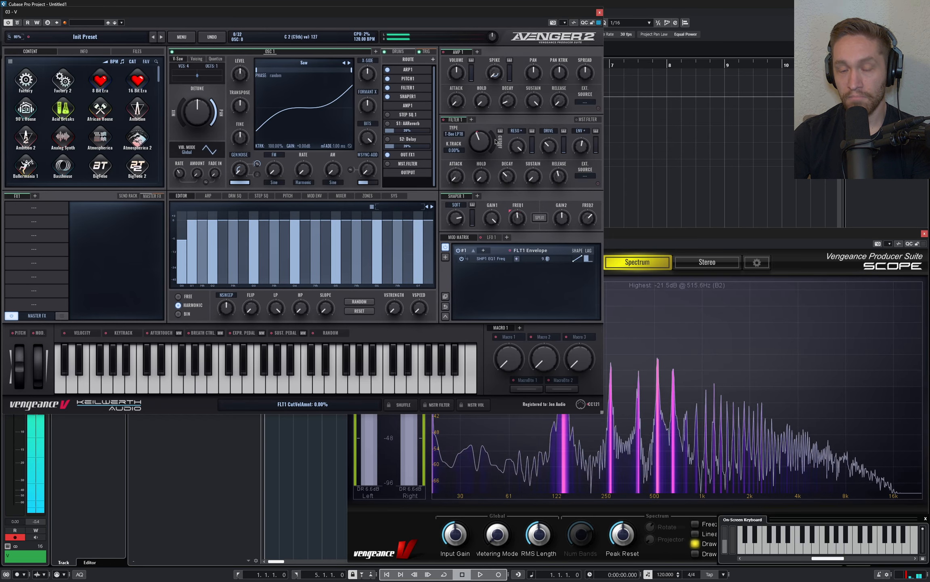
Insert a Compressor in FX1, move it to the second slot, lower its threshold and raise its output gain to +3.31
{"action": "left_click", "coordinate": [38, 211]}
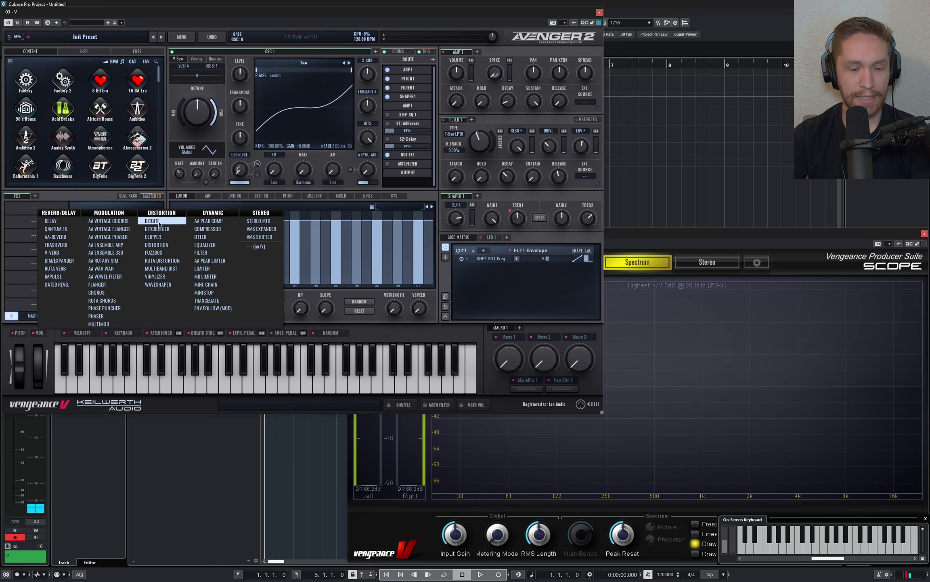
{"action": "left_click", "coordinate": [208, 229]}
{"action": "left_click_drag", "start_coordinate": [40, 217], "coordinate": [40, 221]}
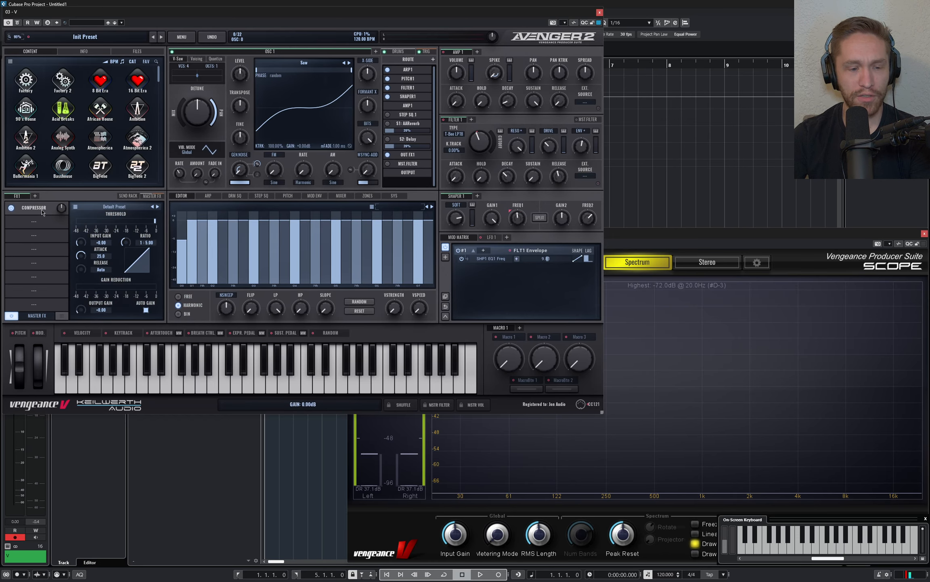
{"action": "key", "text": "q"}
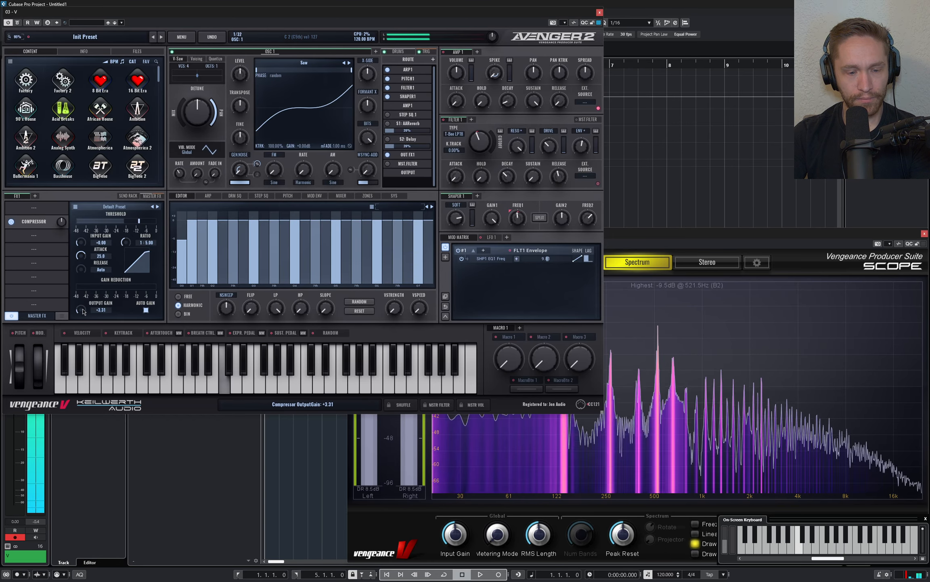
Insert Multiband Dist after the compressor and set its mid distortion to 47.37 and hi distortion to 51.05
{"action": "left_click", "coordinate": [49, 257]}
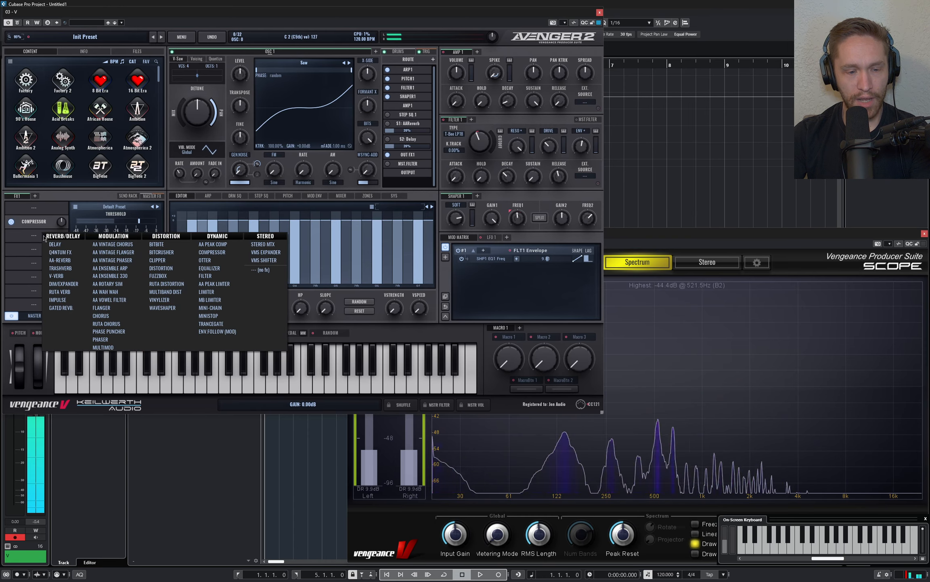
{"action": "left_click", "coordinate": [171, 288]}
{"action": "left_click_drag", "start_coordinate": [120, 298], "coordinate": [104, 295]}
{"action": "key", "text": "q"}
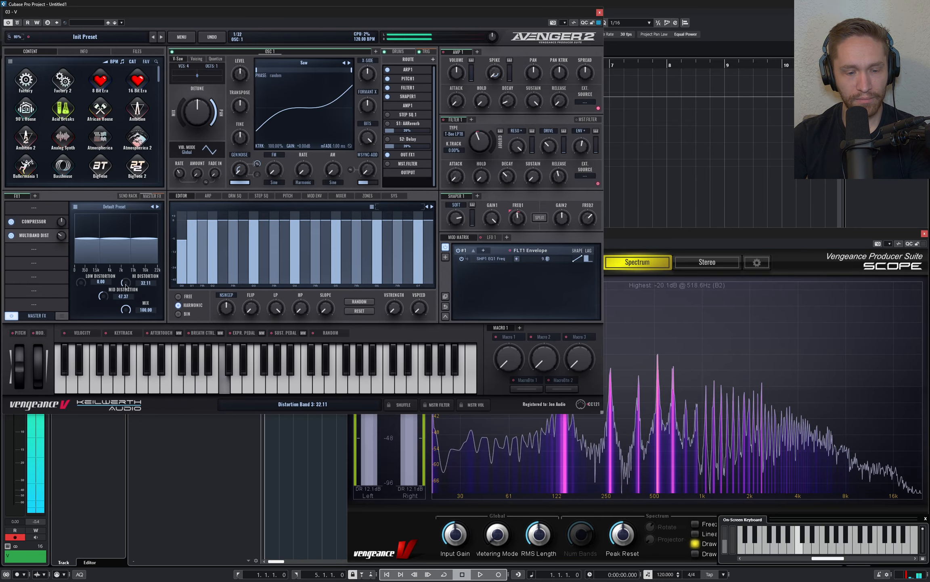
{"action": "left_click_drag", "start_coordinate": [132, 270], "coordinate": [132, 275]}
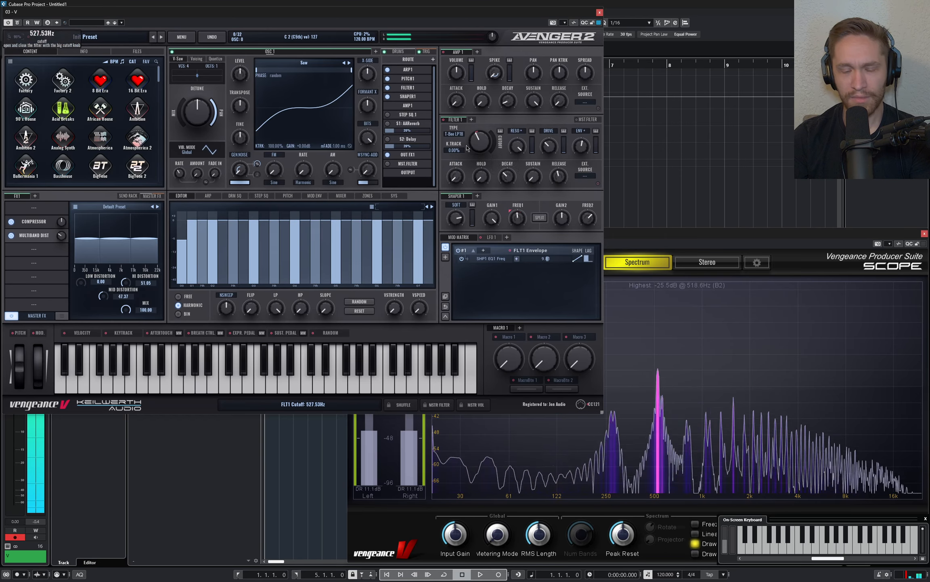
Insert a Delay effect after the multiband distortion in FX1
{"action": "left_click", "coordinate": [40, 254]}
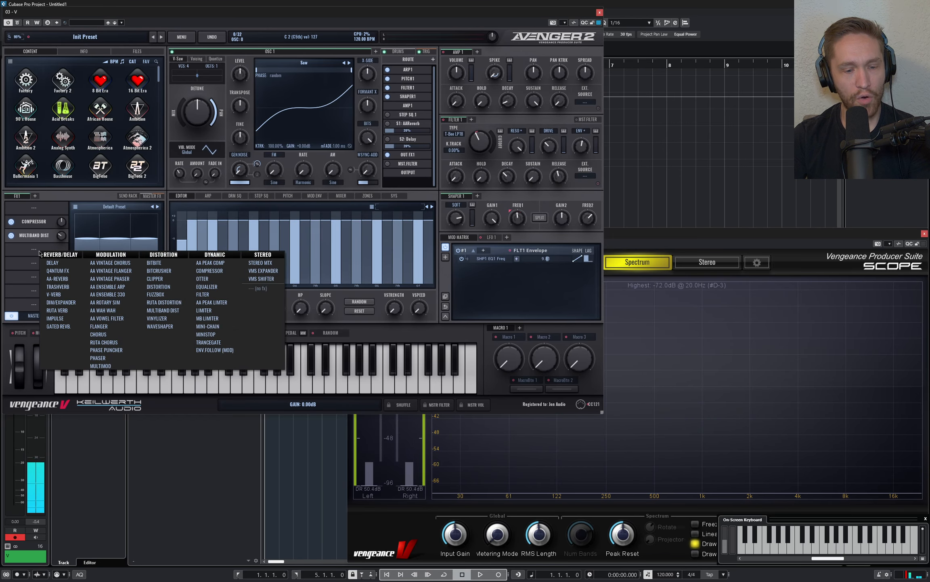
{"action": "left_click", "coordinate": [52, 262]}
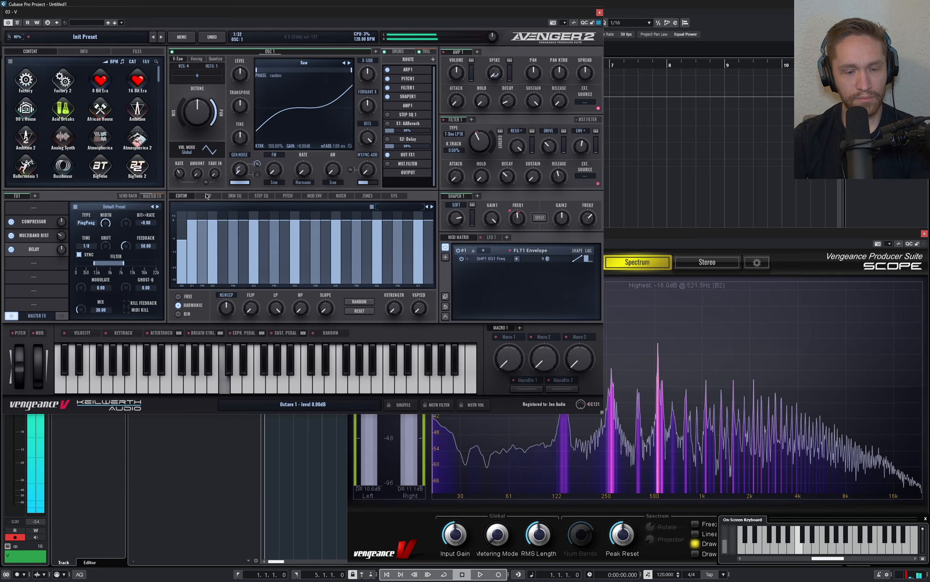
Load the Acidized 1 arpeggiator pattern and set the project tempo to 130 BPM
{"action": "left_click", "coordinate": [207, 196]}
{"action": "left_click", "coordinate": [430, 206]}
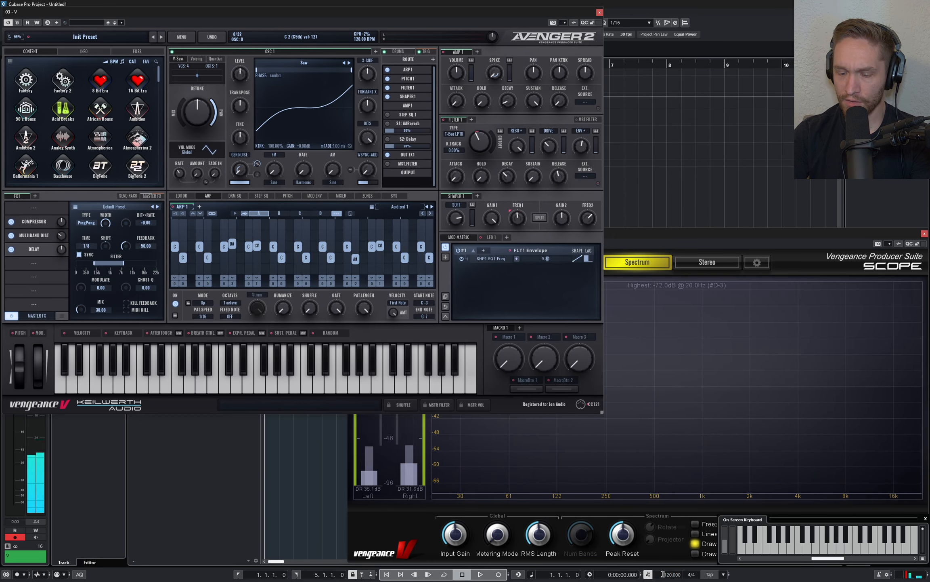
{"action": "type", "text": "130"}
{"action": "key", "text": "Return"}
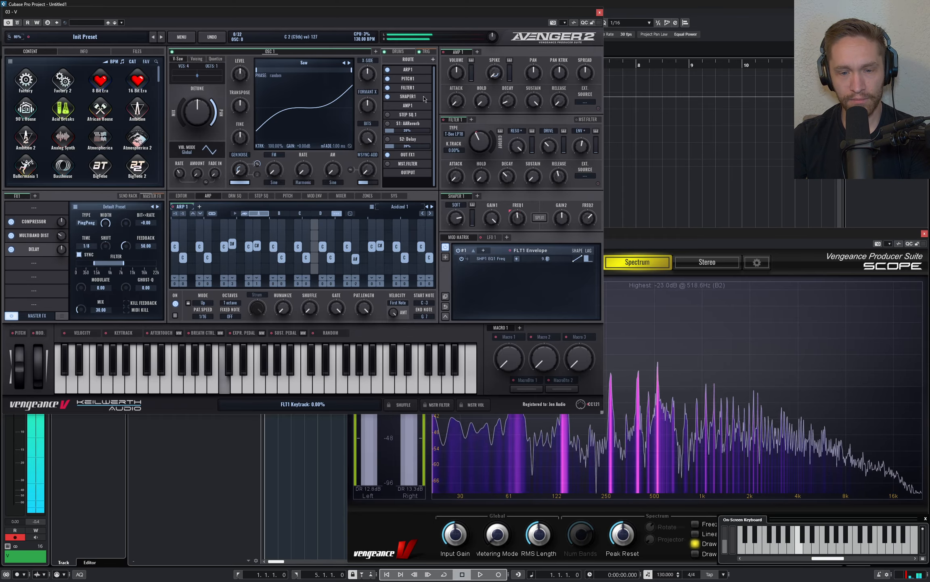
Enable the drum sequencer with the kit listed below Beater, and return to oscillator 1
{"action": "left_click", "coordinate": [397, 51]}
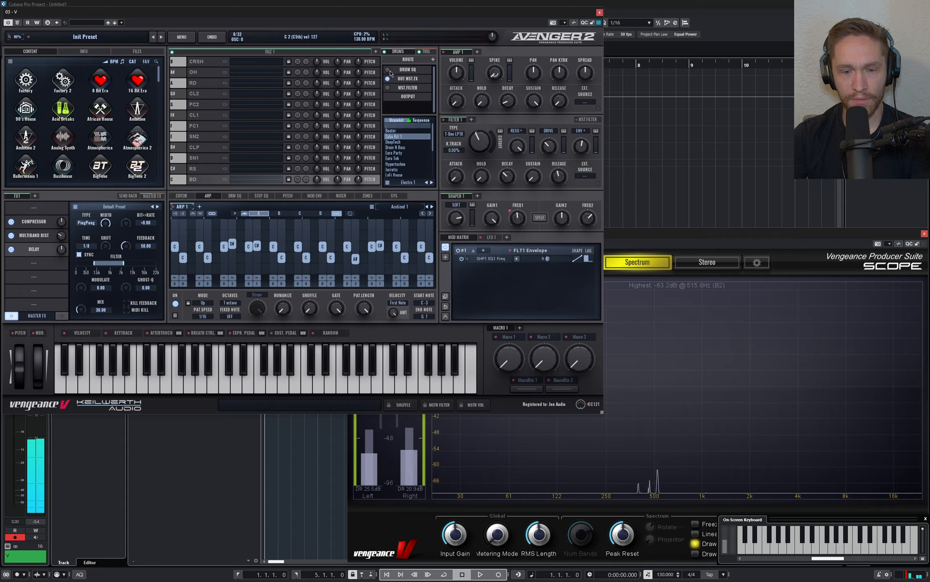
{"action": "left_click", "coordinate": [388, 70]}
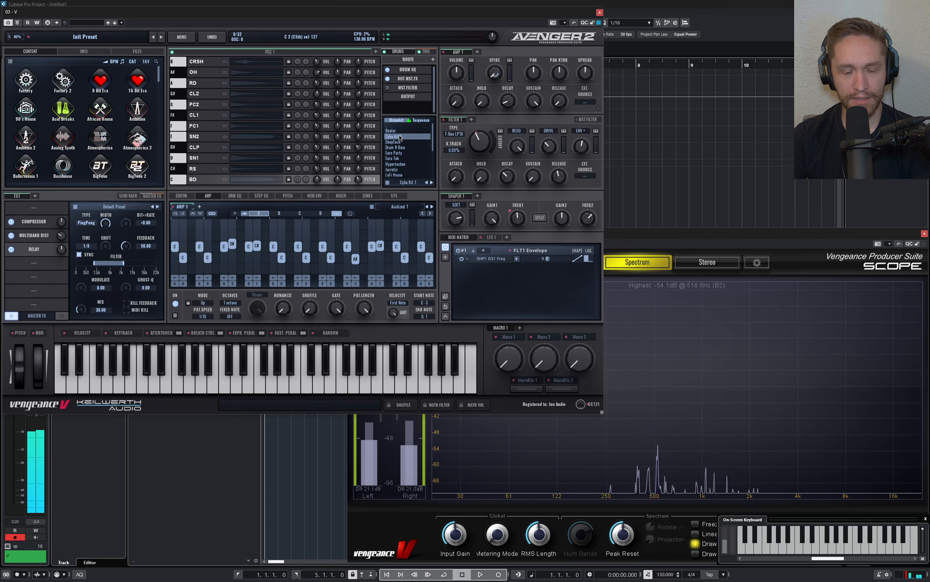
{"action": "left_click", "coordinate": [239, 52]}
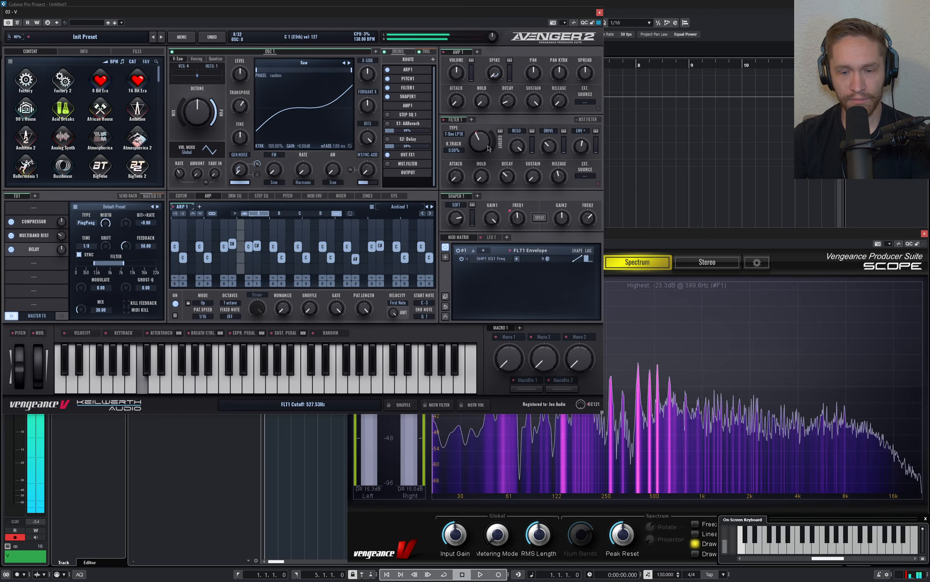
Adjust Filter 1's cutoff to 527.53 Hz and switch the arpeggiator to the Acidized 2 pattern
{"action": "left_click_drag", "start_coordinate": [488, 148], "coordinate": [484, 143]}
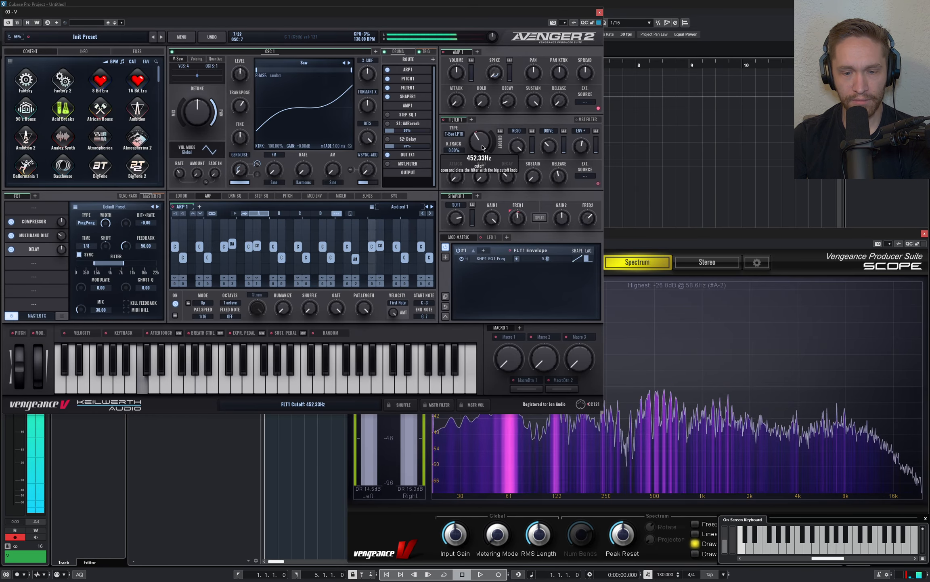
{"action": "scroll", "coordinate": [207, 318], "scroll_direction": "up", "scroll_amount": 1}
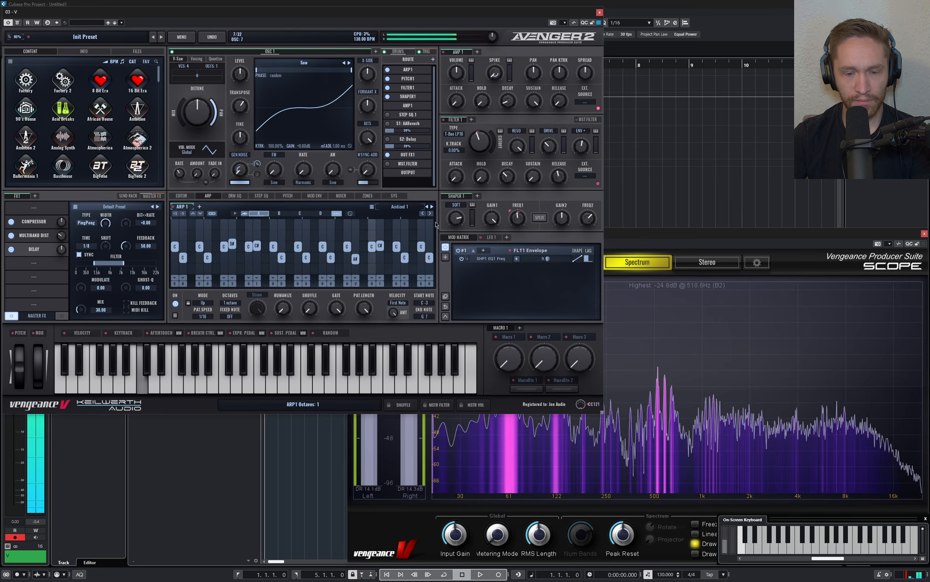
{"action": "left_click", "coordinate": [432, 207]}
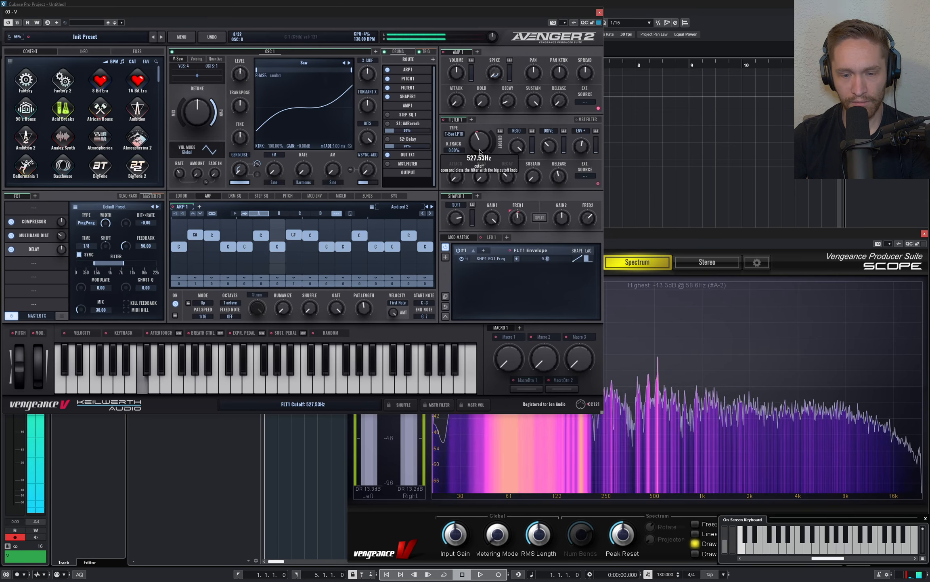
Adjust Filter 1's drive and sweep its cutoff while the Acidized 2 pattern plays
{"action": "left_click_drag", "start_coordinate": [479, 152], "coordinate": [481, 150]}
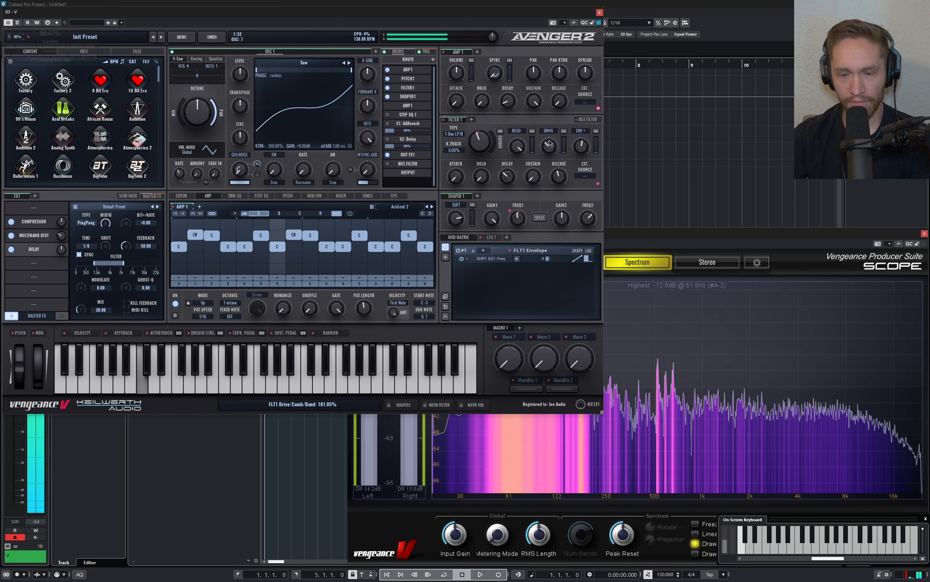
{"action": "left_click_drag", "start_coordinate": [548, 145], "coordinate": [550, 110]}
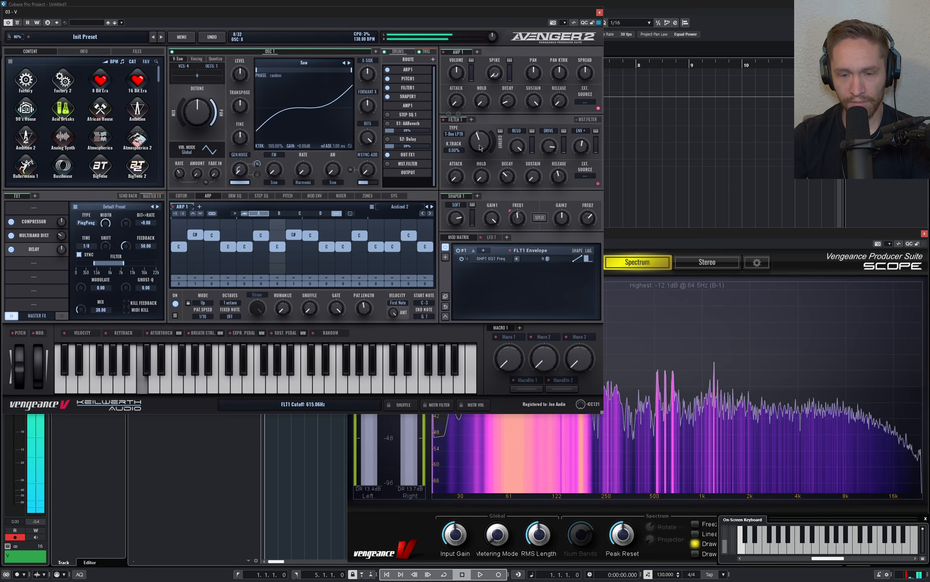
{"action": "mouse_move", "coordinate": [482, 150]}
{"action": "left_mouse_down"}
{"action": "mouse_move", "coordinate": [483, 135]}
{"action": "mouse_move", "coordinate": [484, 147]}
{"action": "left_mouse_up"}
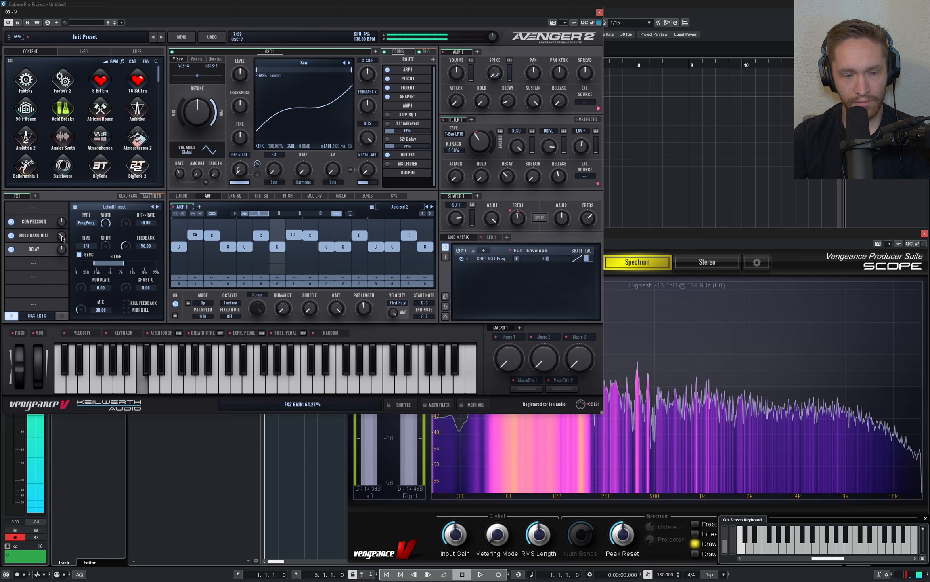
Set the Multiband Dist gain to 64.21%, and sweep Filter 1's cutoff while playing a note with the drums muted
{"action": "left_click_drag", "start_coordinate": [62, 233], "coordinate": [62, 234]}
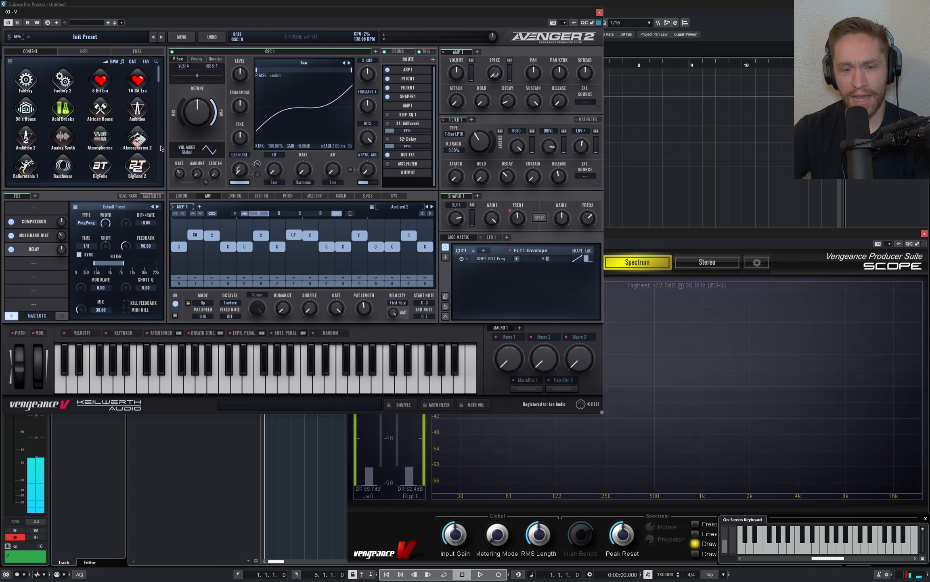
{"action": "key", "text": "z"}
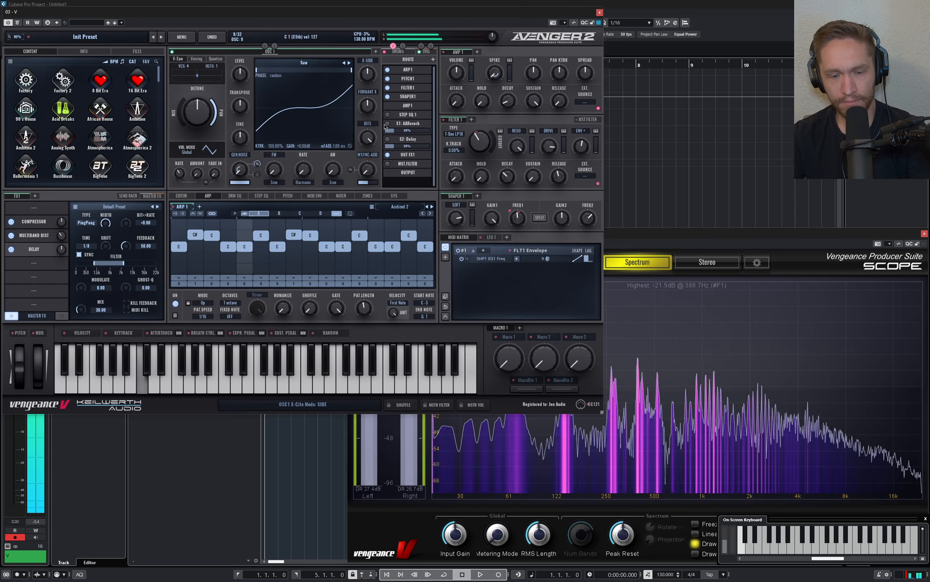
{"action": "mouse_move", "coordinate": [479, 146]}
{"action": "left_mouse_down"}
{"action": "mouse_move", "coordinate": [481, 136]}
{"action": "mouse_move", "coordinate": [480, 146]}
{"action": "left_mouse_up"}
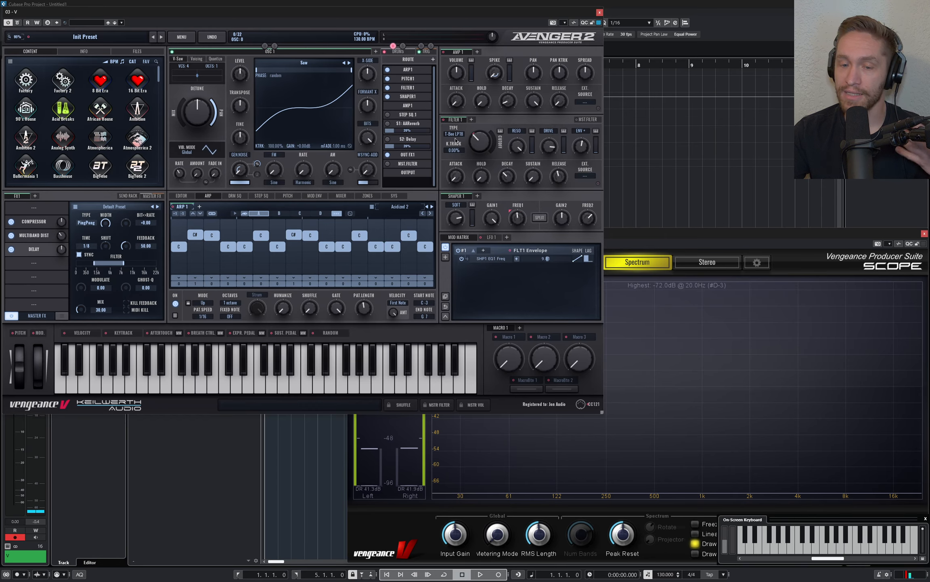
Set Filter 1's resonance to 65.26%, change its type to ANA LP24, and retune the filter knobs while playing
{"action": "left_click_drag", "start_coordinate": [519, 150], "coordinate": [519, 176]}
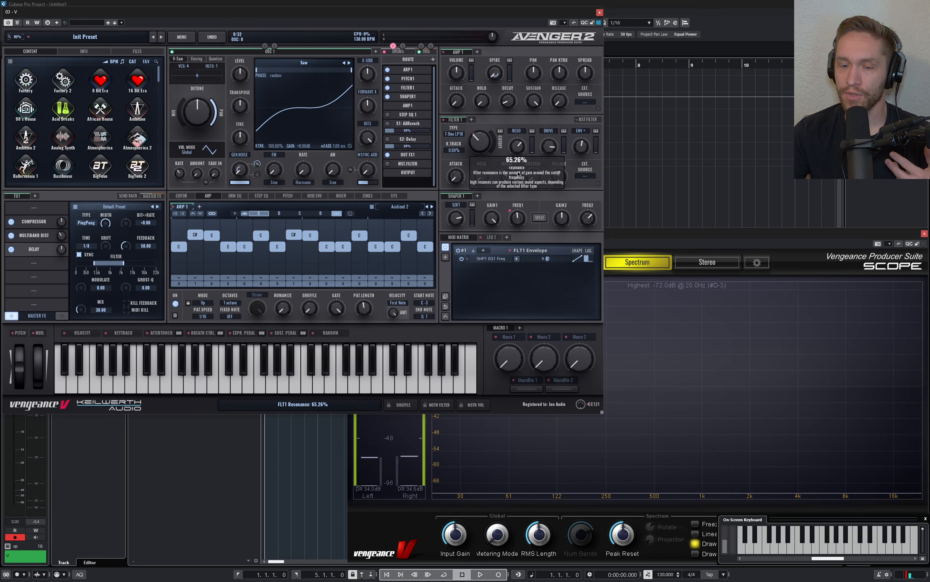
{"action": "left_click", "coordinate": [455, 134]}
{"action": "left_click", "coordinate": [502, 180]}
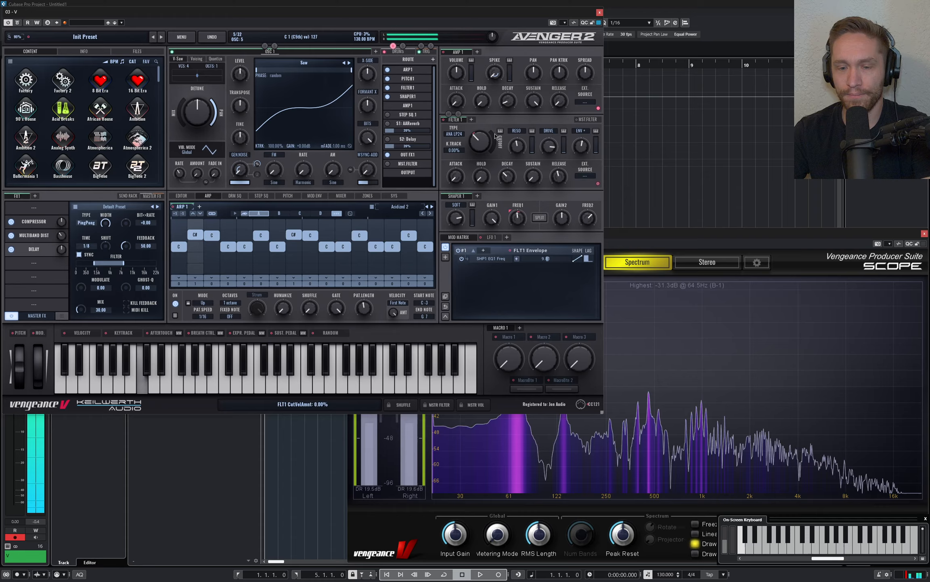
{"action": "left_click_drag", "start_coordinate": [521, 135], "coordinate": [549, 178]}
{"action": "left_click_drag", "start_coordinate": [478, 150], "coordinate": [479, 146]}
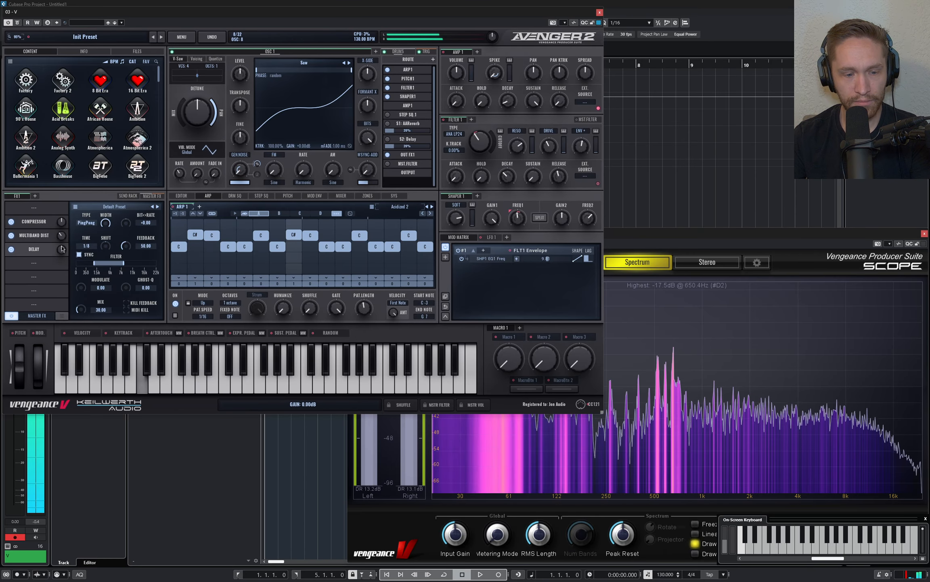
Add AA-Reverb after the Delay in FX1 and replace it with Ruta Verb
{"action": "left_click", "coordinate": [36, 263]}
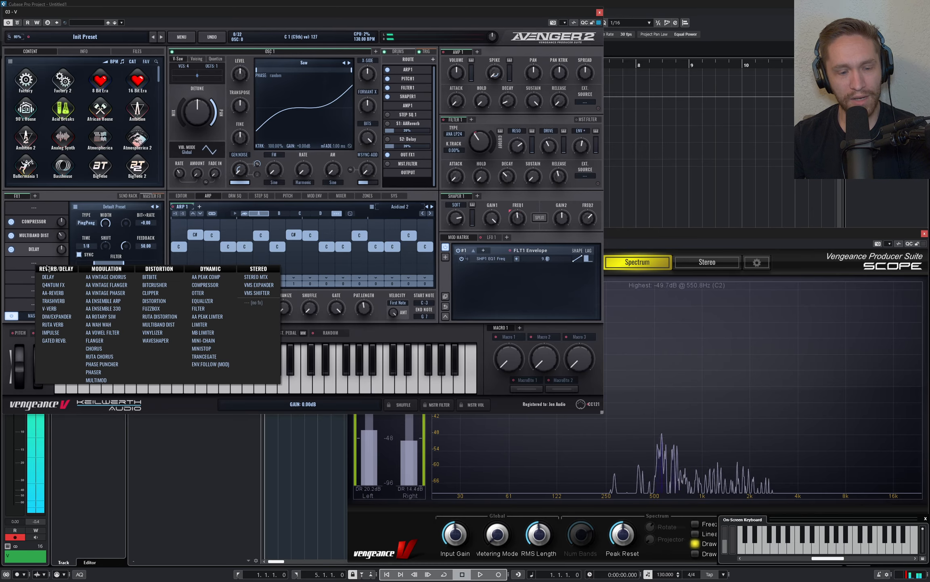
{"action": "left_click", "coordinate": [53, 292]}
{"action": "left_click", "coordinate": [41, 263]}
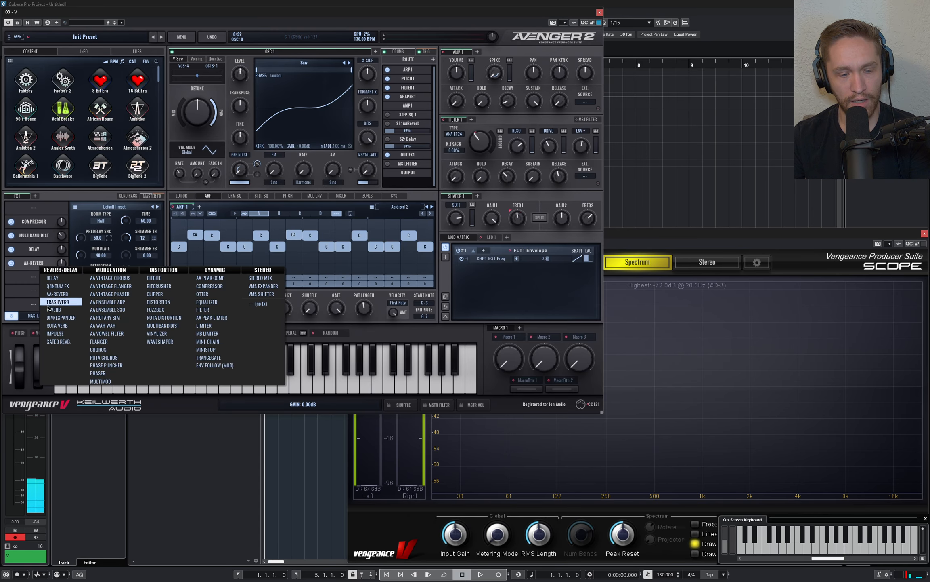
{"action": "left_click", "coordinate": [60, 325]}
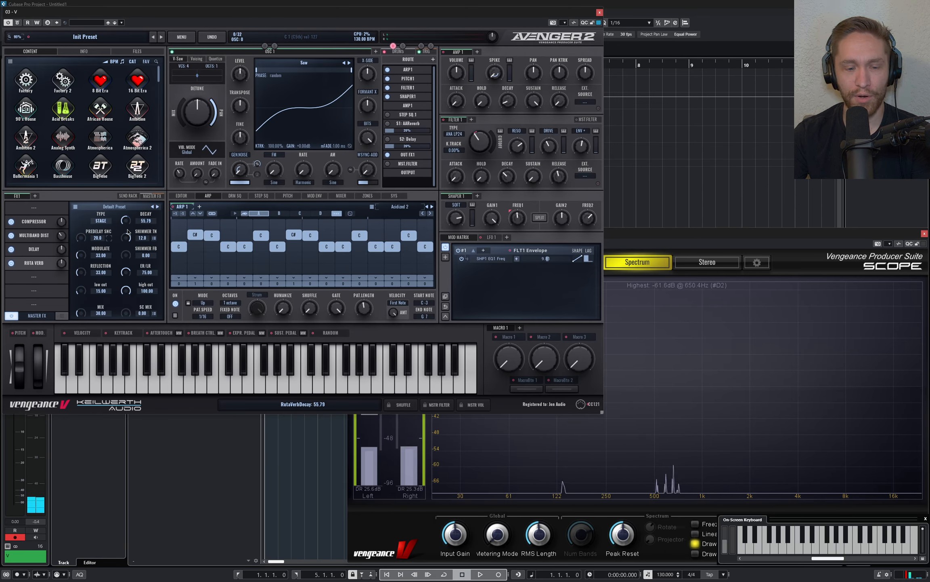
Set Ruta Verb's decay to 20.00, high cut to 72.11, predelay to 14.0 and mix to 18.42
{"action": "left_click_drag", "start_coordinate": [127, 231], "coordinate": [127, 237]}
{"action": "left_click_drag", "start_coordinate": [126, 294], "coordinate": [126, 311]}
{"action": "double_click", "coordinate": [98, 237]}
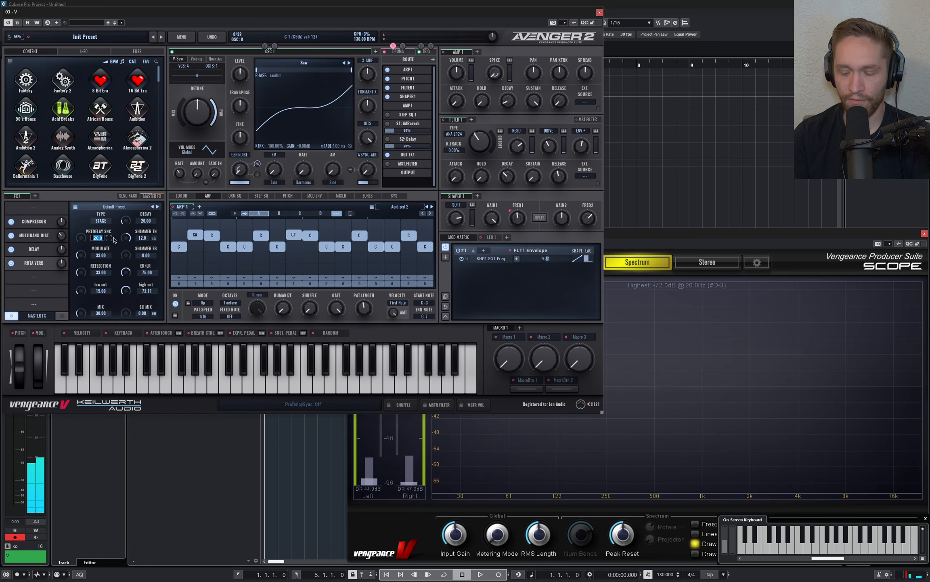
{"action": "key", "text": "z"}
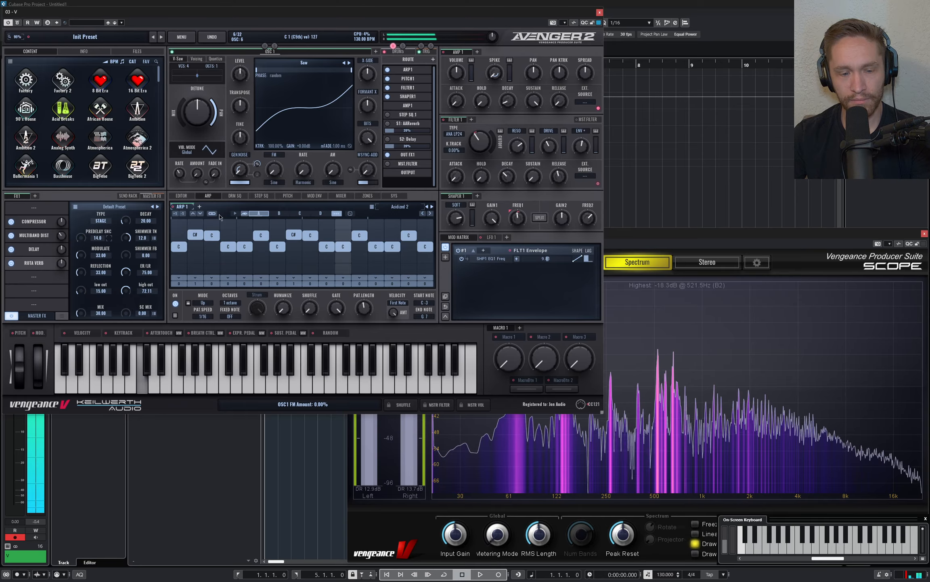
{"action": "left_click_drag", "start_coordinate": [81, 313], "coordinate": [82, 321]}
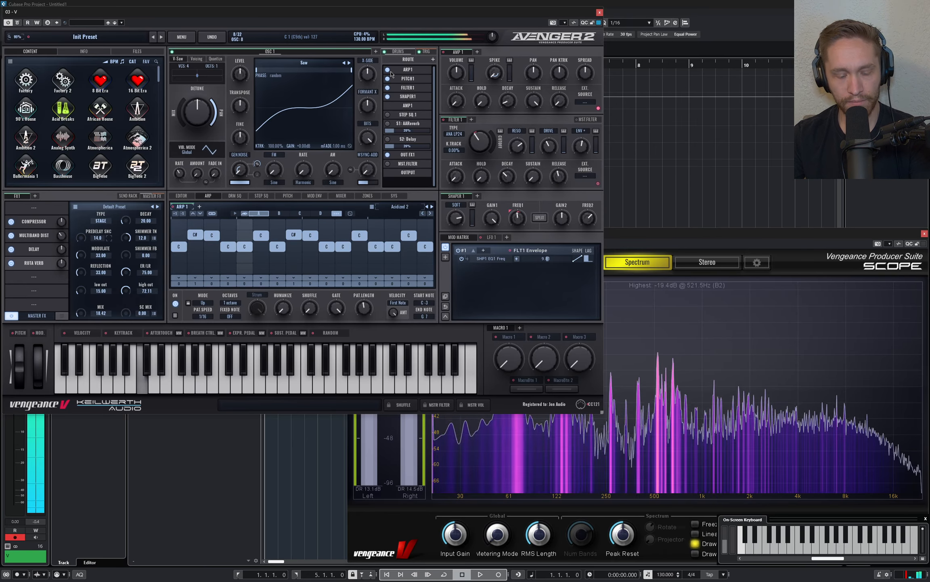
Enable the first chorder voice in oscillator 1's voicing settings at 12 semitones
{"action": "left_click", "coordinate": [197, 59]}
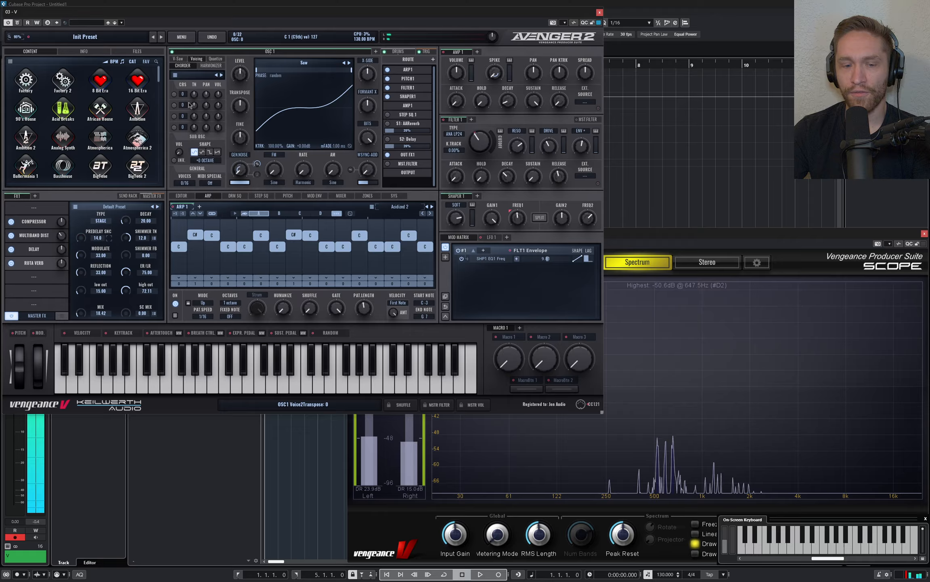
{"action": "left_click_drag", "start_coordinate": [182, 94], "coordinate": [218, 115]}
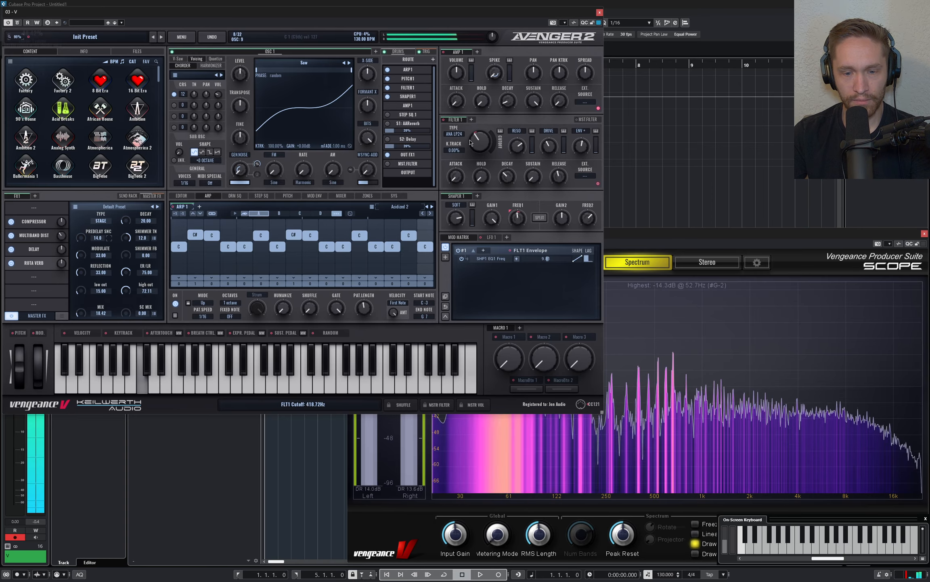
Readjust Filter 1's cutoff envelope amount and raise the cutoff to 940.60 Hz
{"action": "mouse_move", "coordinate": [476, 144]}
{"action": "left_mouse_down"}
{"action": "mouse_move", "coordinate": [481, 132]}
{"action": "mouse_move", "coordinate": [478, 143]}
{"action": "left_mouse_up"}
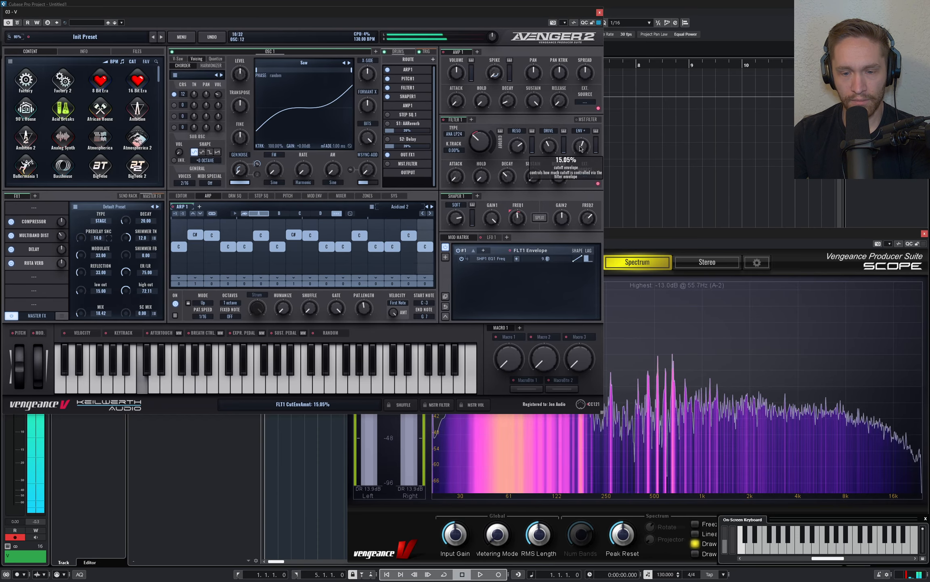
{"action": "left_click_drag", "start_coordinate": [580, 151], "coordinate": [578, 151]}
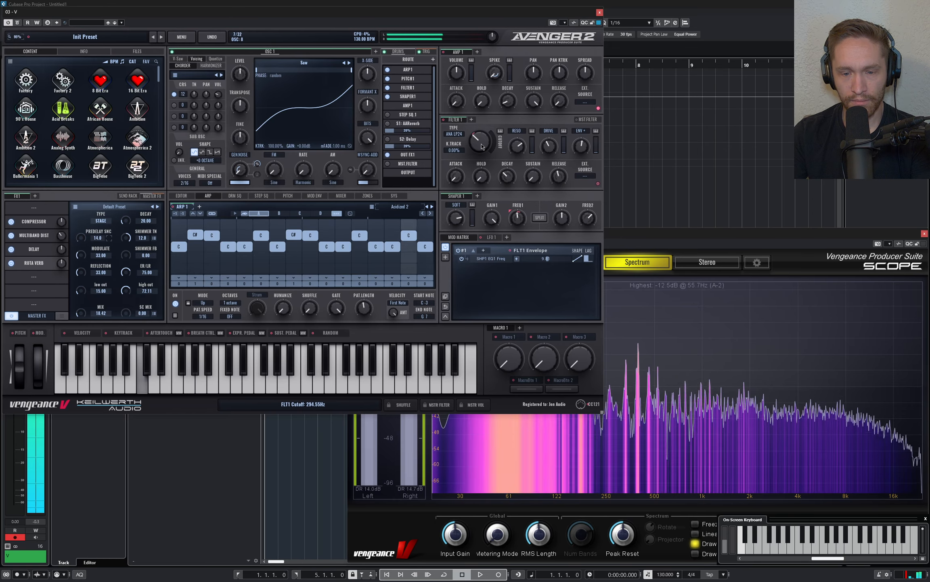
{"action": "left_click_drag", "start_coordinate": [482, 147], "coordinate": [484, 136]}
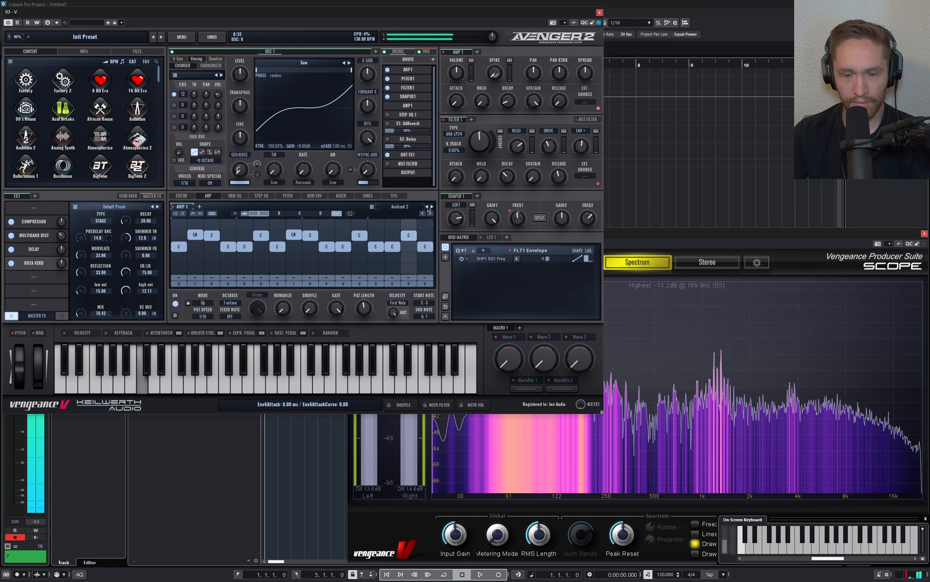
Switch the arpeggiator back to Acidized 1 and set Filter 1's cutoff to 527.53 Hz and resonance to 82.11%
{"action": "left_click", "coordinate": [432, 207]}
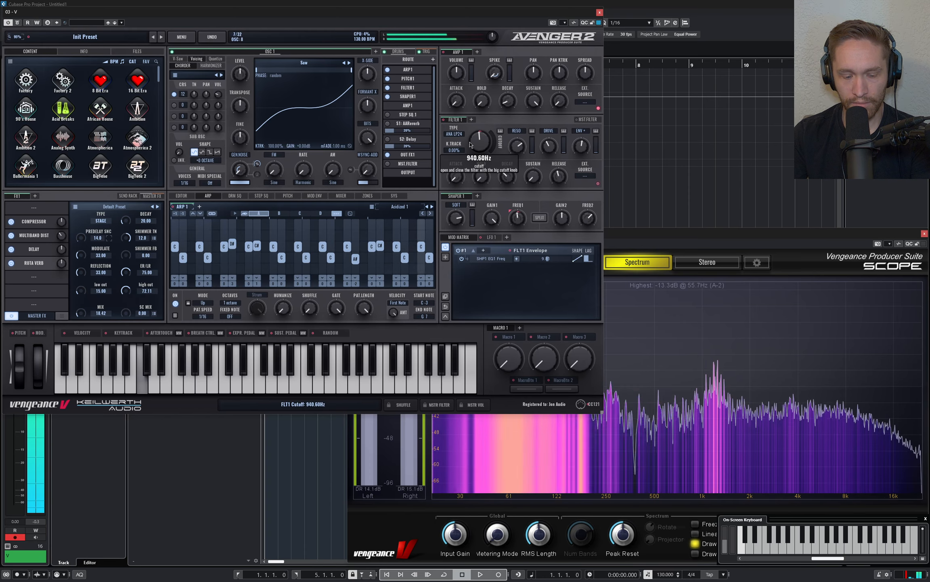
{"action": "mouse_move", "coordinate": [244, 110]}
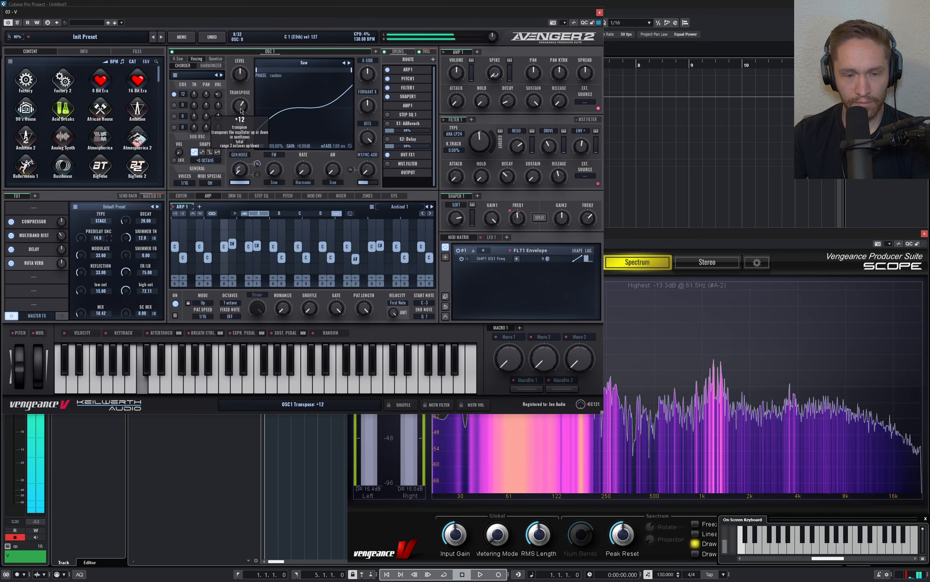
{"action": "mouse_move", "coordinate": [484, 150]}
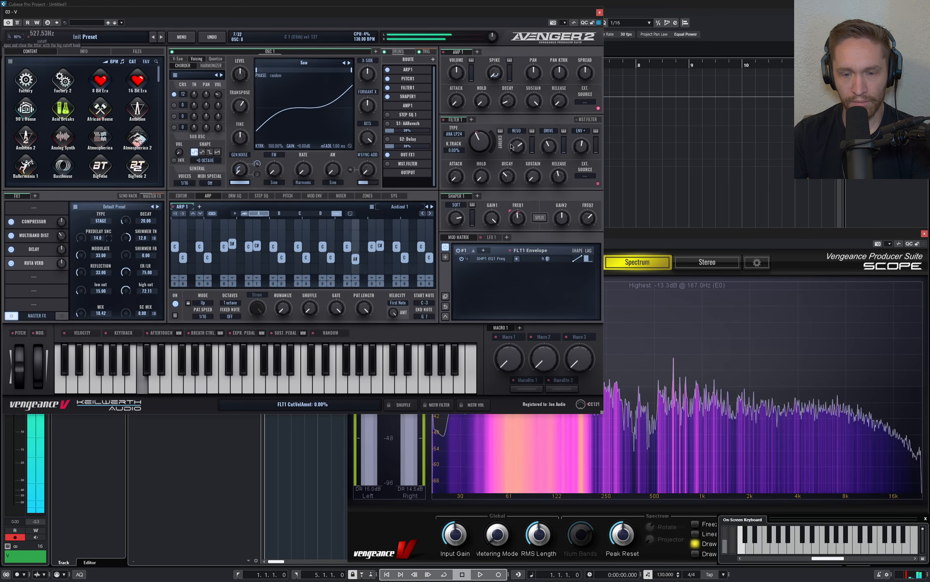
{"action": "mouse_move", "coordinate": [521, 147]}
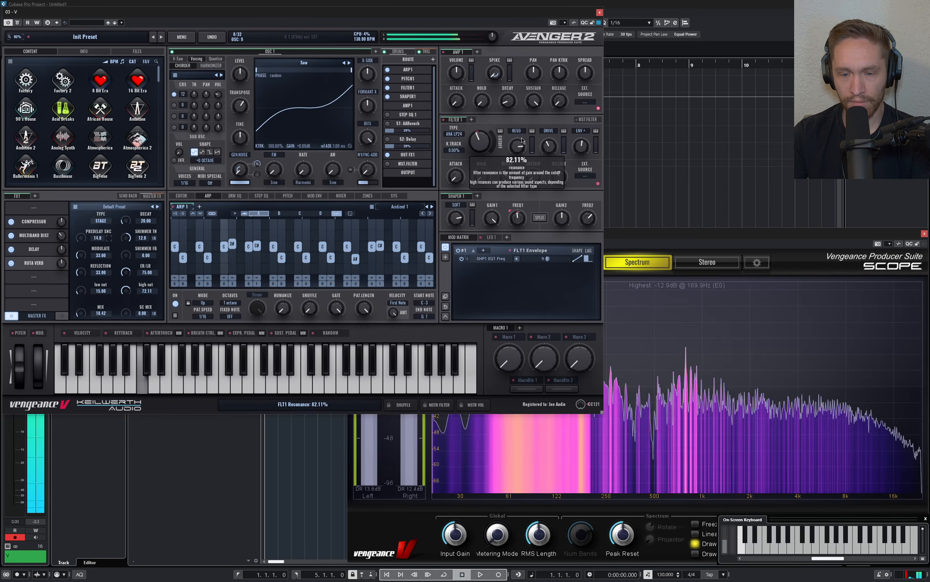
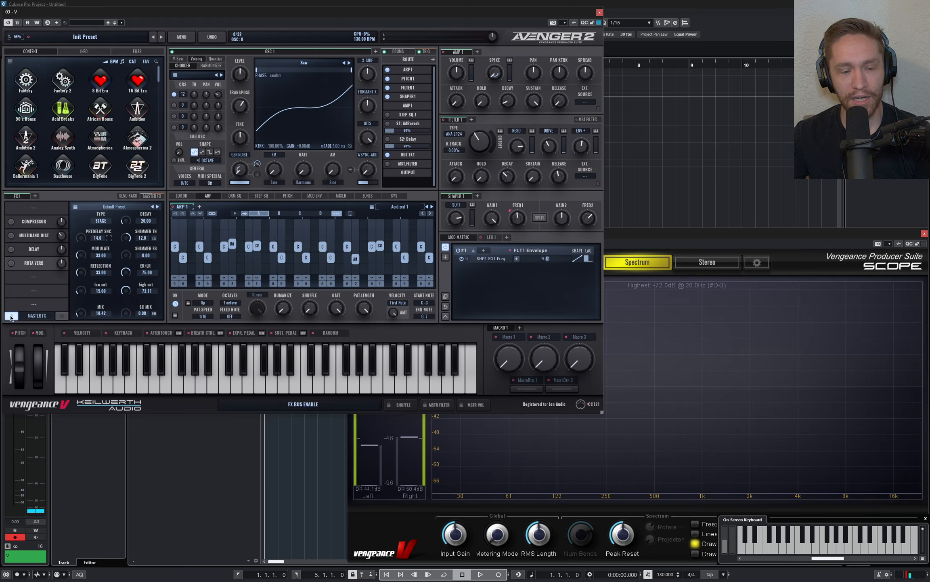
Bypass the FX1 effects, mute the drums, and sweep Filter 1's cutoff while playing the dry bass
{"action": "key", "text": "z"}
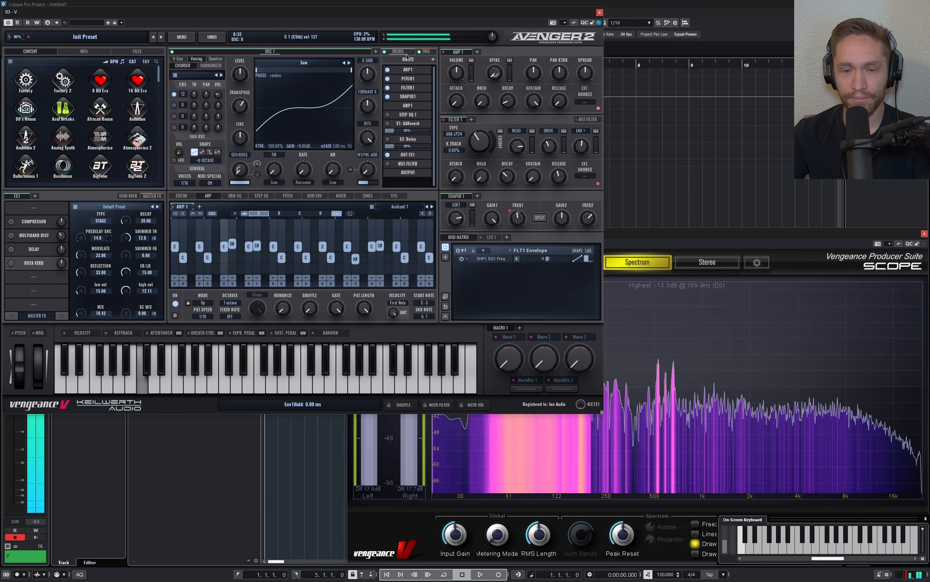
{"action": "left_click", "coordinate": [393, 46]}
{"action": "left_click_drag", "start_coordinate": [490, 146], "coordinate": [515, 164]}
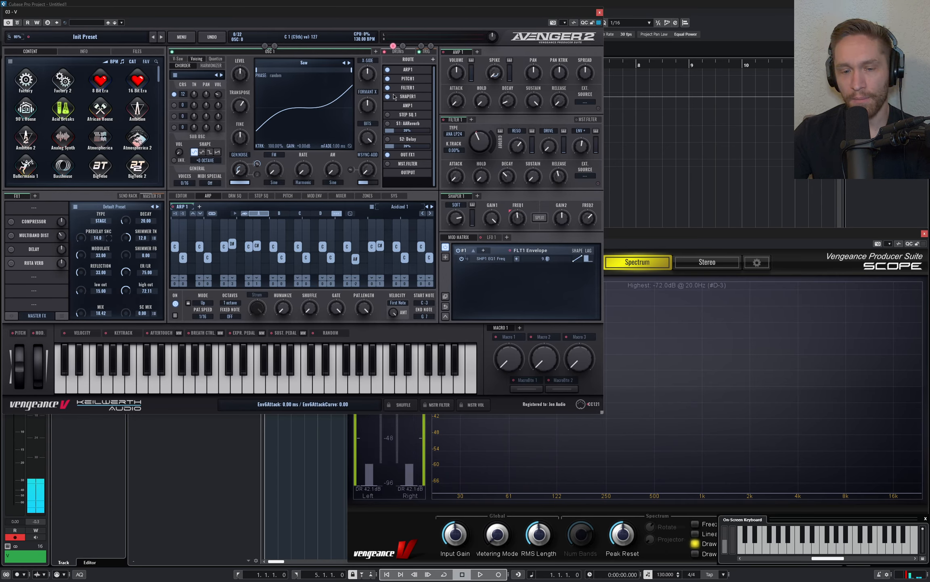
Play the acid bass with the FX1 effects back on, sweeping Filter 1's cutoff, and bring the drums back in
{"action": "left_click", "coordinate": [388, 96]}
{"action": "key", "text": "z"}
{"action": "mouse_move", "coordinate": [486, 147]}
{"action": "left_mouse_down"}
{"action": "mouse_move", "coordinate": [482, 135]}
{"action": "mouse_move", "coordinate": [482, 153]}
{"action": "left_mouse_up"}
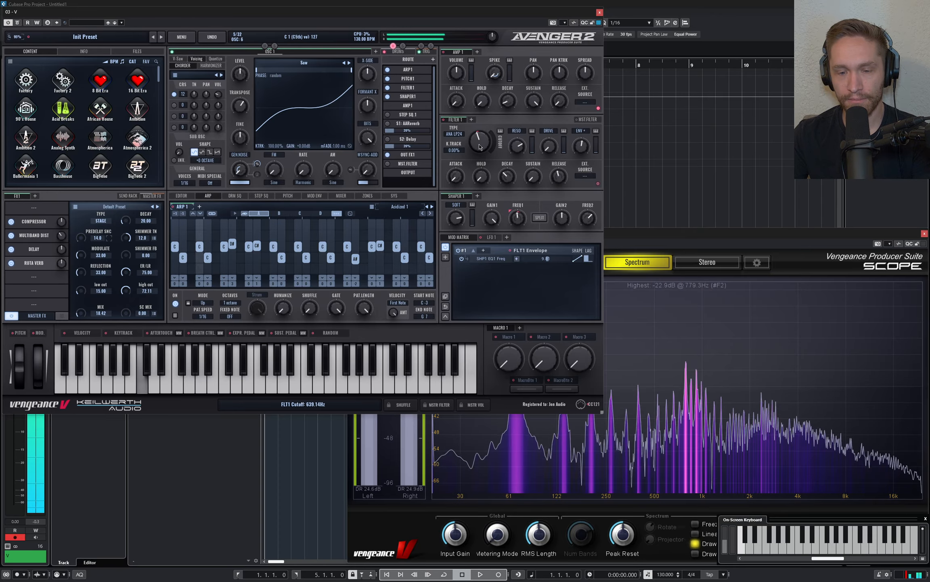
{"action": "left_click_drag", "start_coordinate": [480, 143], "coordinate": [479, 149]}
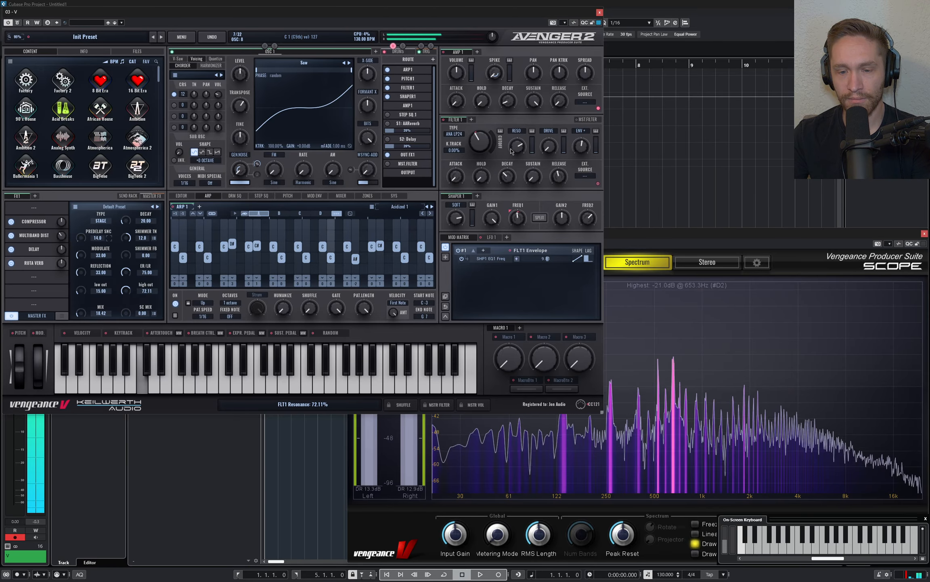
{"action": "key", "text": "z"}
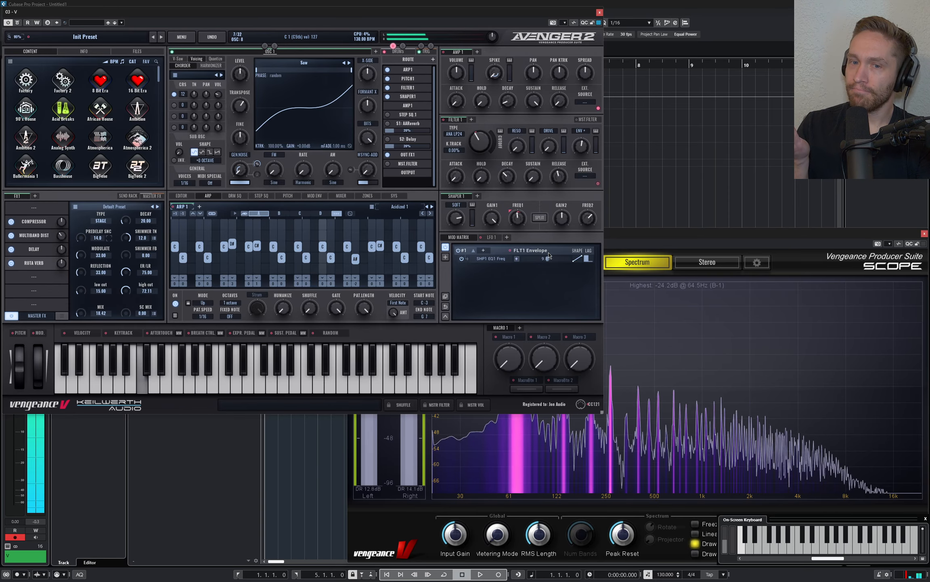
{"action": "key", "text": "z"}
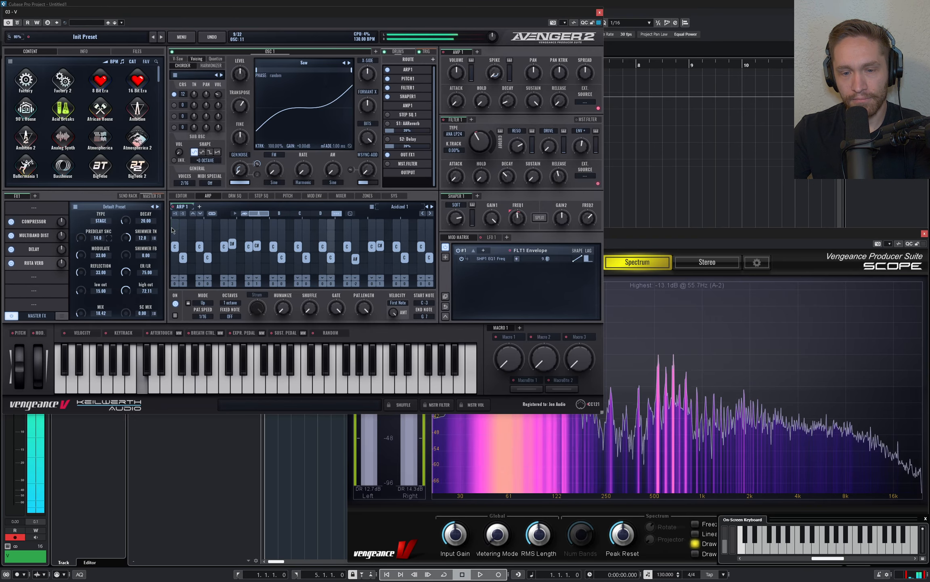
Initialize the whole preset to start a fresh patch
{"action": "left_click", "coordinate": [183, 38]}
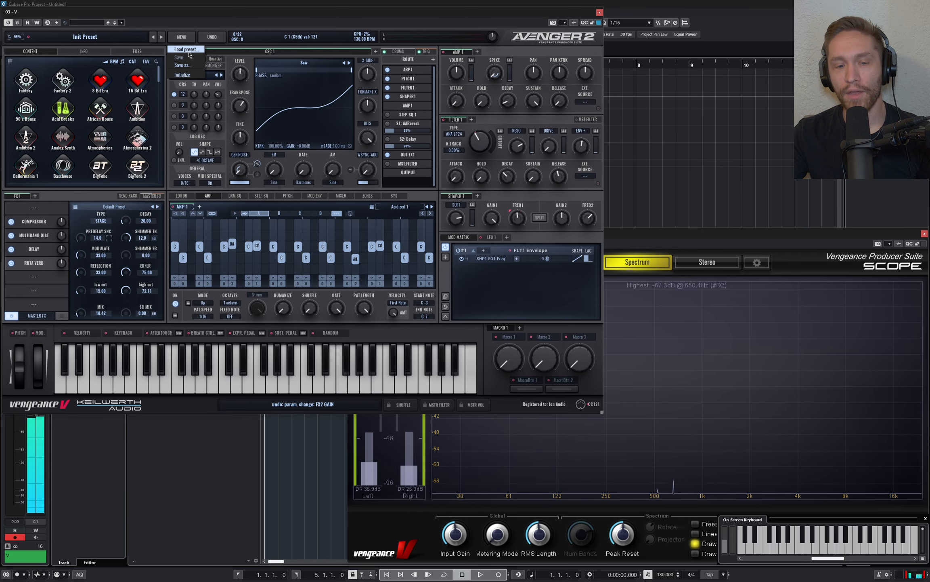
{"action": "left_click", "coordinate": [188, 75]}
{"action": "left_click", "coordinate": [279, 242]}
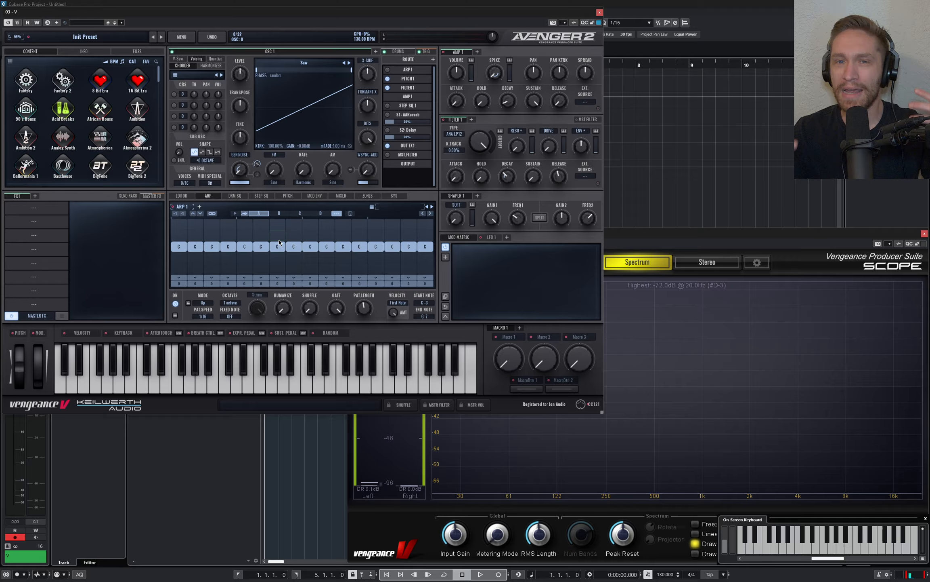
Set oscillator 1's V-Saw mix to 100% with 7 voices and lower the detune while playing two-note chords
{"action": "left_click", "coordinate": [178, 59]}
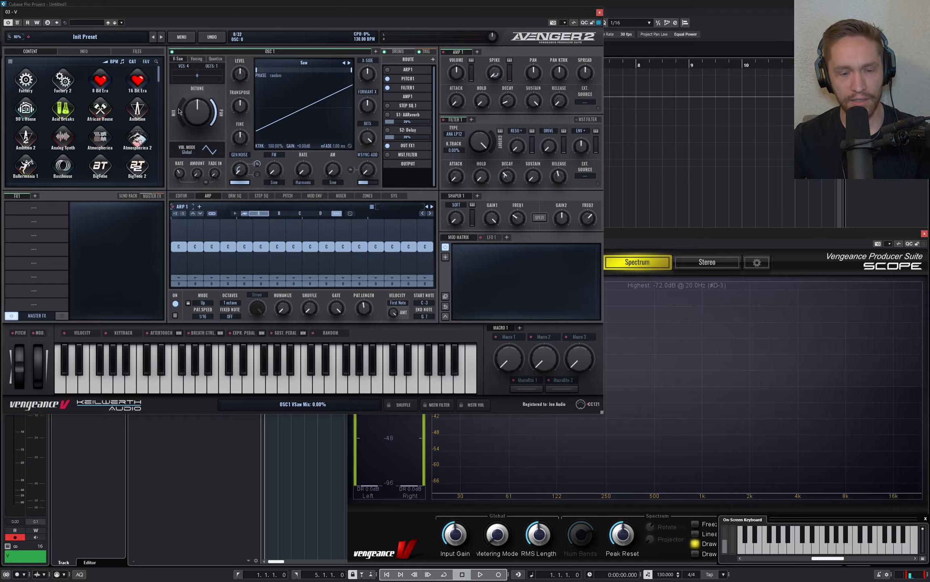
{"action": "left_click_drag", "start_coordinate": [179, 111], "coordinate": [179, 70]}
{"action": "key", "text": "q"}
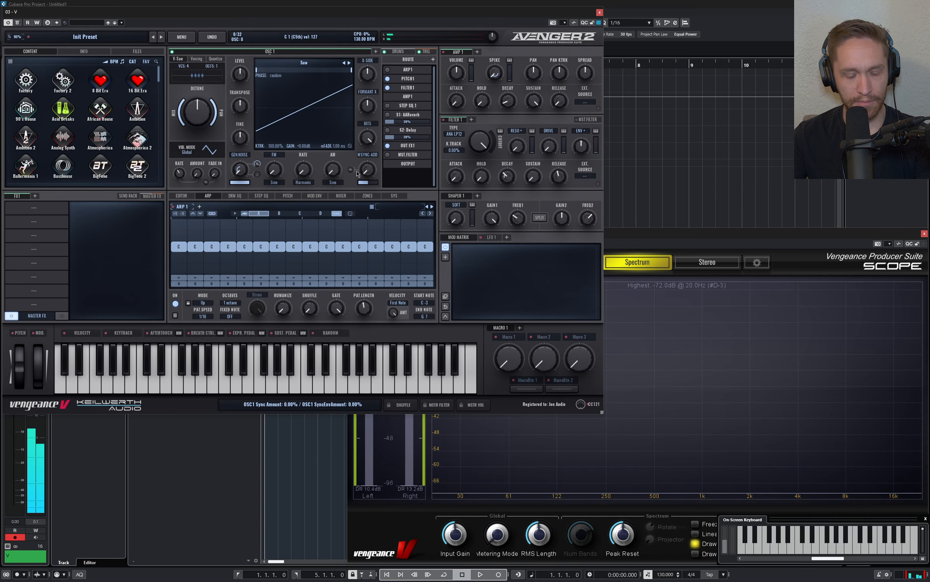
{"action": "key", "text": "q"}
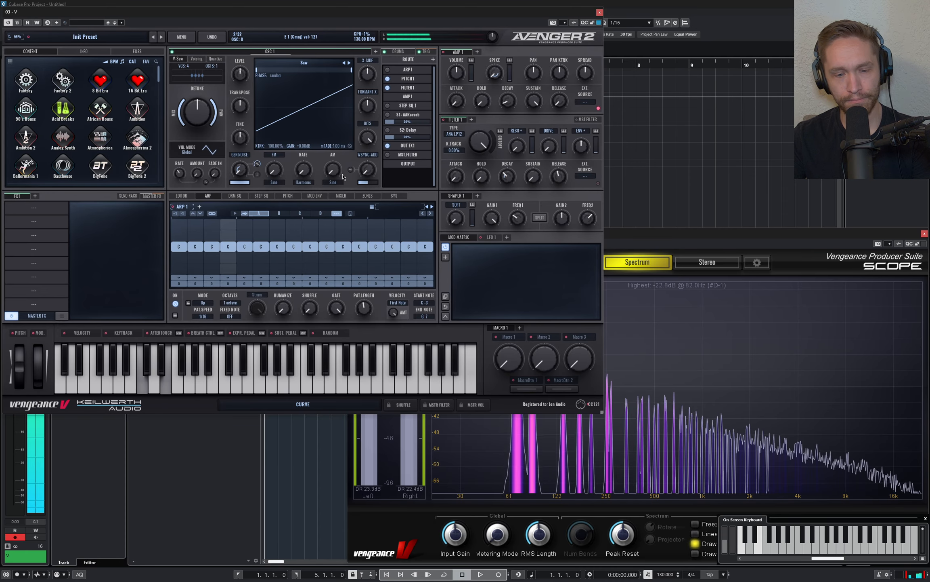
{"action": "key", "text": "e"}
{"action": "key", "text": "q"}
{"action": "key", "text": "e"}
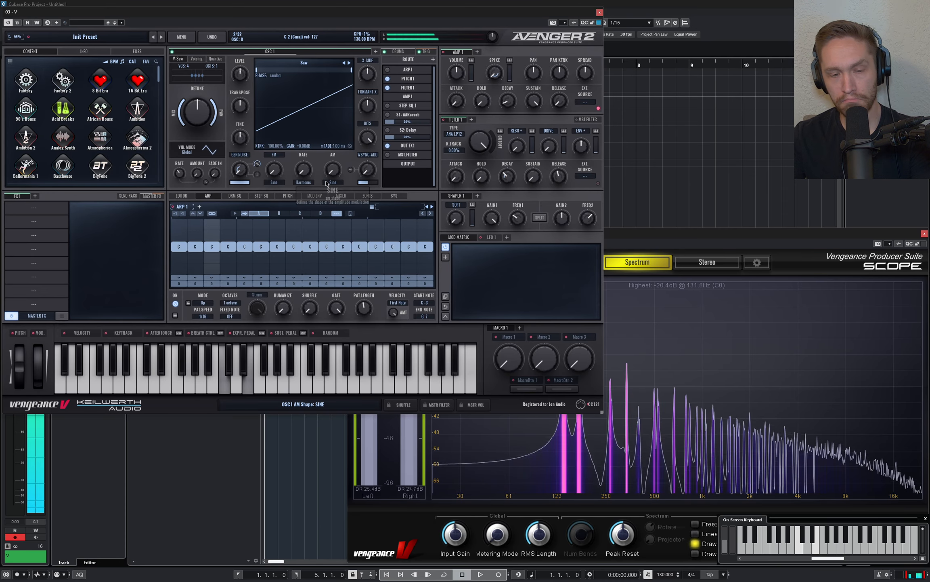
{"action": "scroll", "coordinate": [184, 67], "scroll_direction": "up", "scroll_amount": 3}
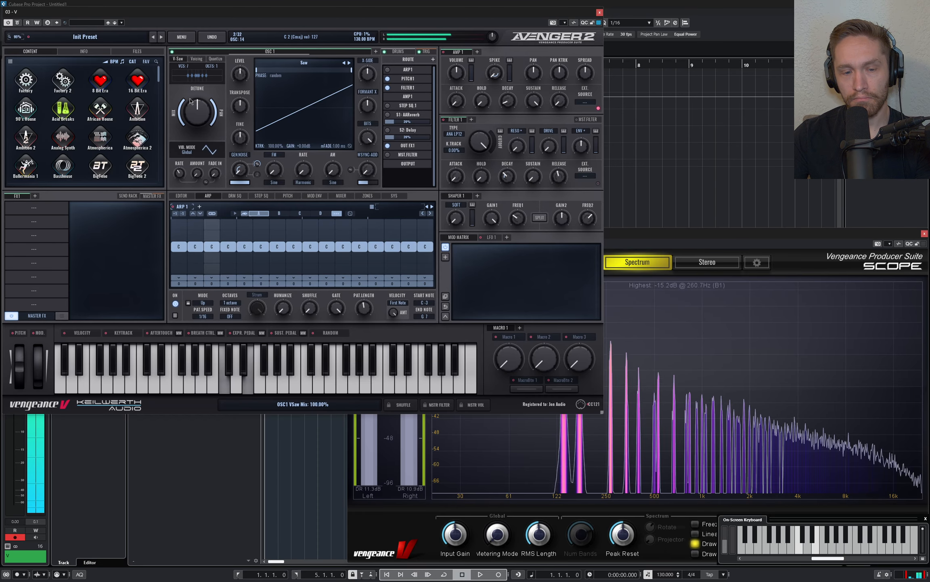
{"action": "left_click_drag", "start_coordinate": [197, 112], "coordinate": [198, 119]}
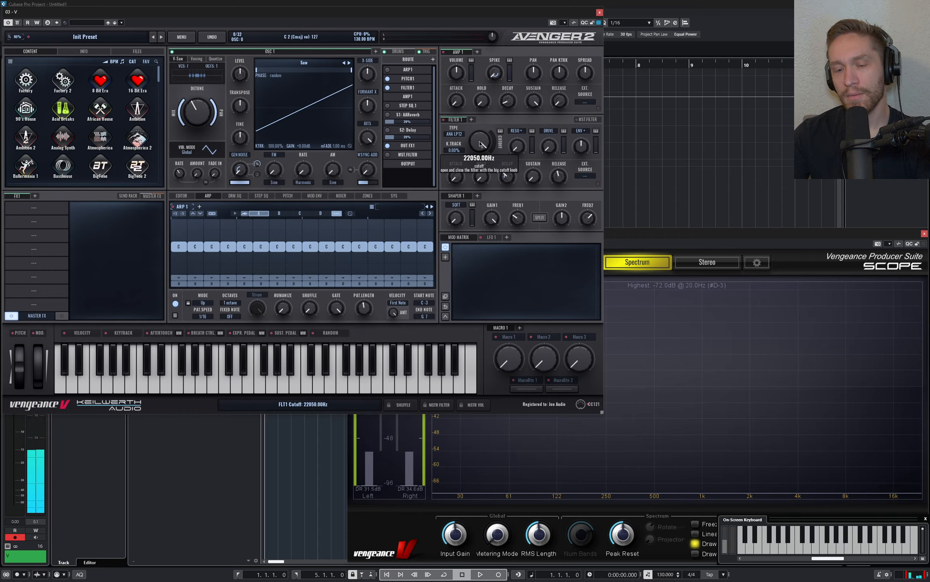
Lower Filter 1's cutoff to 870.28 Hz and lengthen Amp 1's release to about 3474 ms
{"action": "key", "text": "q"}
{"action": "key", "text": "e"}
{"action": "left_click_drag", "start_coordinate": [482, 150], "coordinate": [484, 152]}
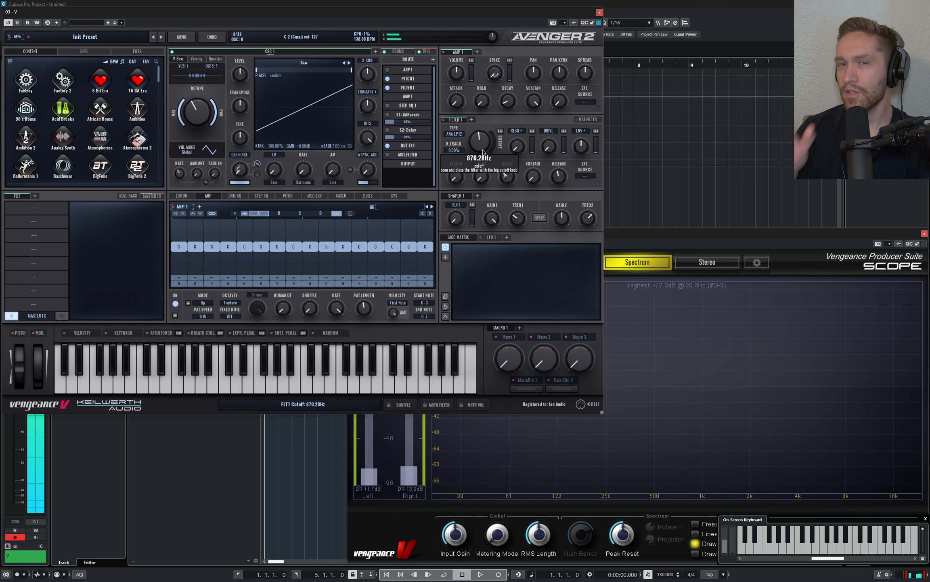
{"action": "left_click_drag", "start_coordinate": [558, 101], "coordinate": [555, 65]}
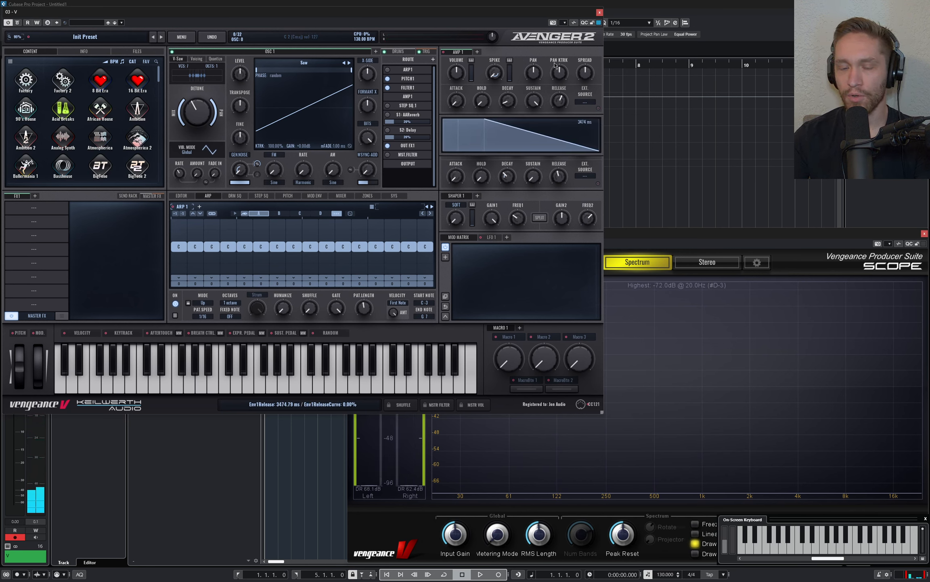
Add an Equalizer to FX1 with a highpass at about 91 Hz and a cut of about 3.8 dB near 303 Hz
{"action": "left_click", "coordinate": [39, 208]}
{"action": "left_click", "coordinate": [205, 245]}
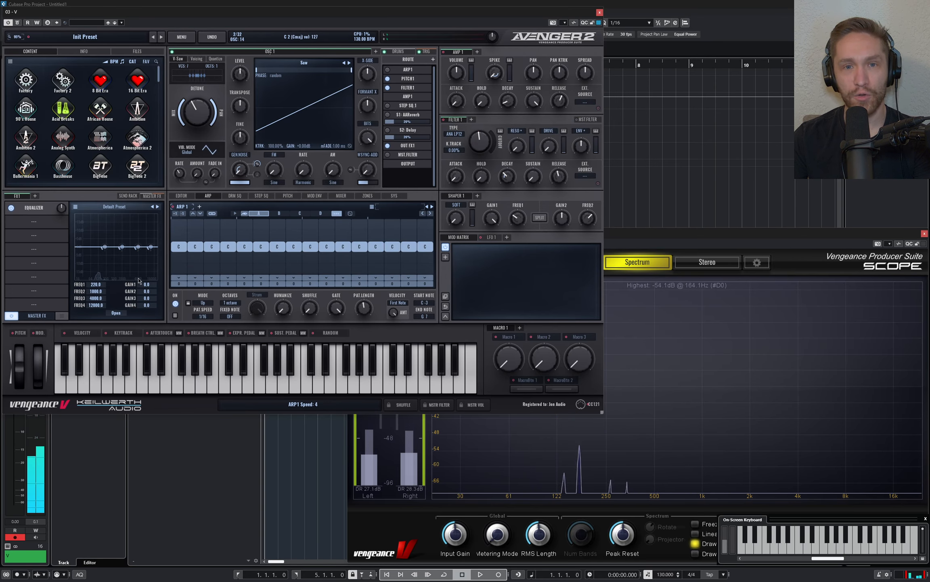
{"action": "left_click", "coordinate": [216, 315]}
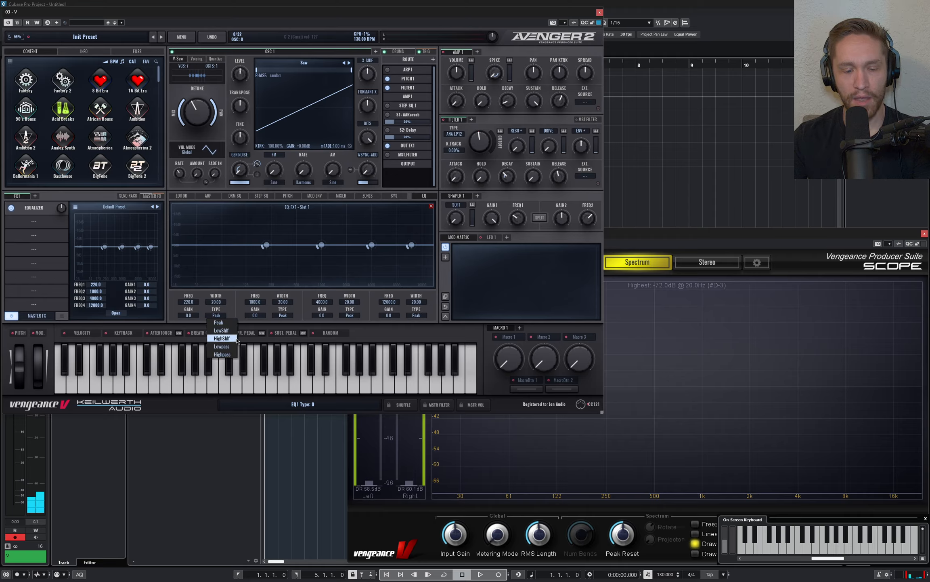
{"action": "left_click", "coordinate": [220, 356]}
{"action": "left_click_drag", "start_coordinate": [268, 248], "coordinate": [235, 248]}
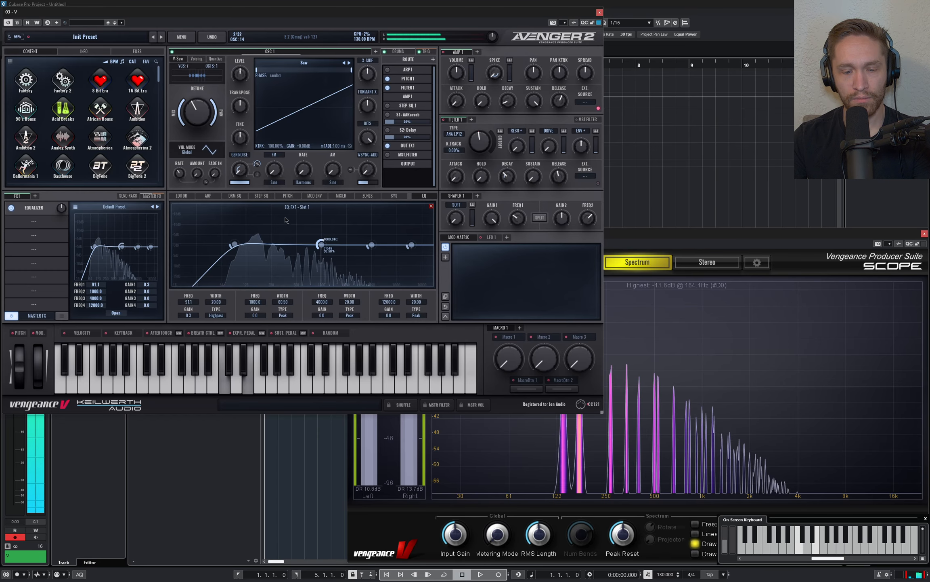
{"action": "scroll", "coordinate": [321, 247], "scroll_direction": "up", "scroll_amount": 3}
{"action": "left_click_drag", "start_coordinate": [322, 245], "coordinate": [278, 253]}
Set Amp 1's release to about 3727 ms and add a Delay in FX1's second slot
{"action": "left_click_drag", "start_coordinate": [559, 102], "coordinate": [560, 97]}
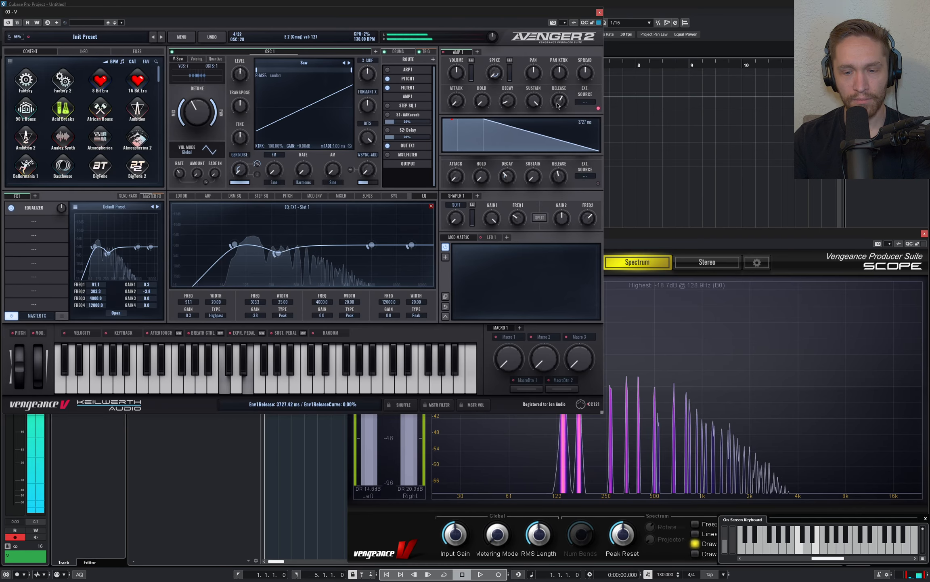
{"action": "left_click", "coordinate": [50, 224]}
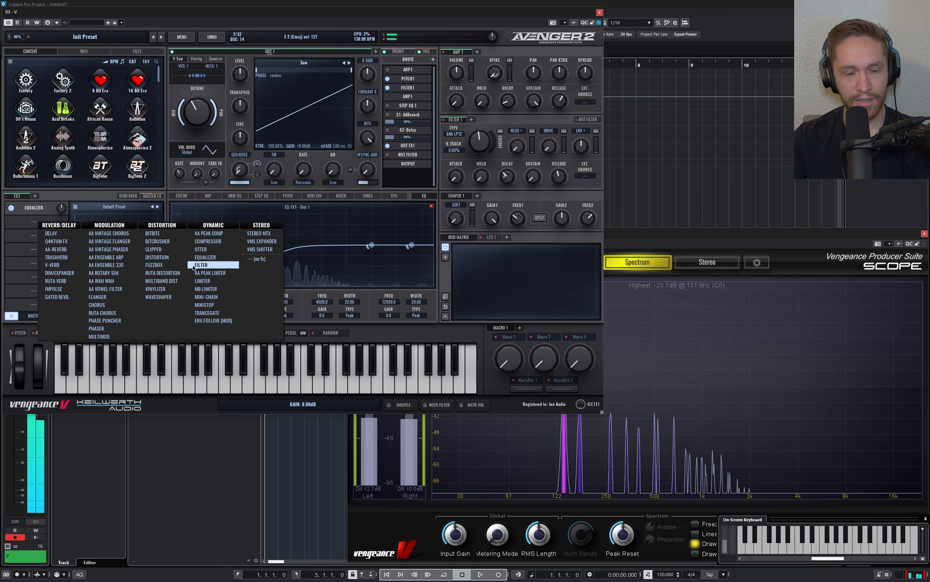
{"action": "left_click", "coordinate": [51, 233]}
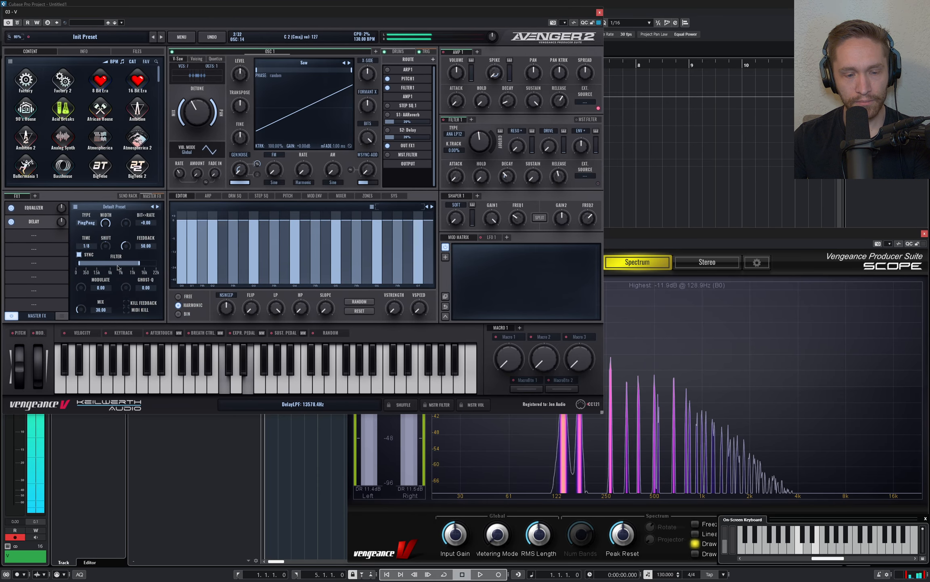
Add a Ruta Verb in FX1's third slot, raise its shimmer to 57.37, and play the chord to hear it
{"action": "left_click", "coordinate": [35, 237]}
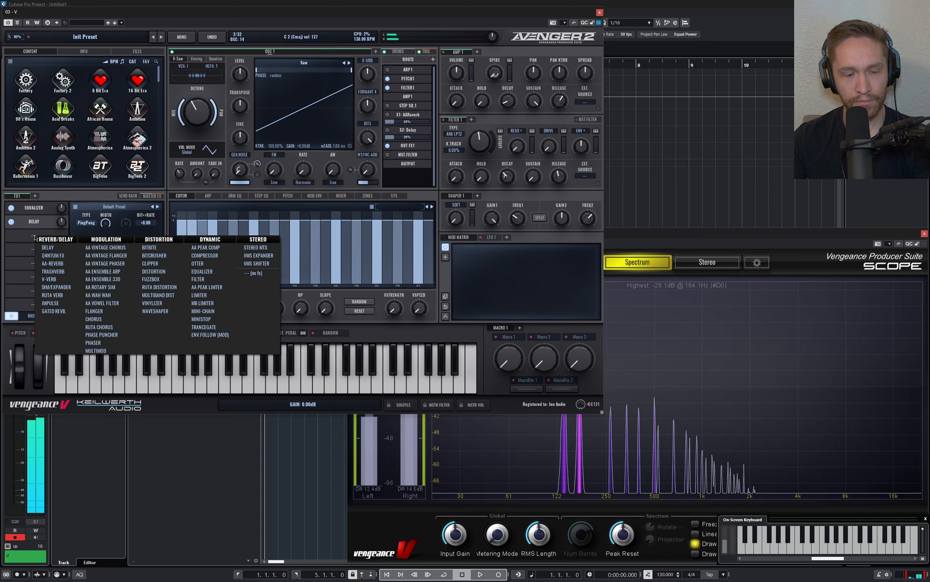
{"action": "left_click", "coordinate": [59, 297]}
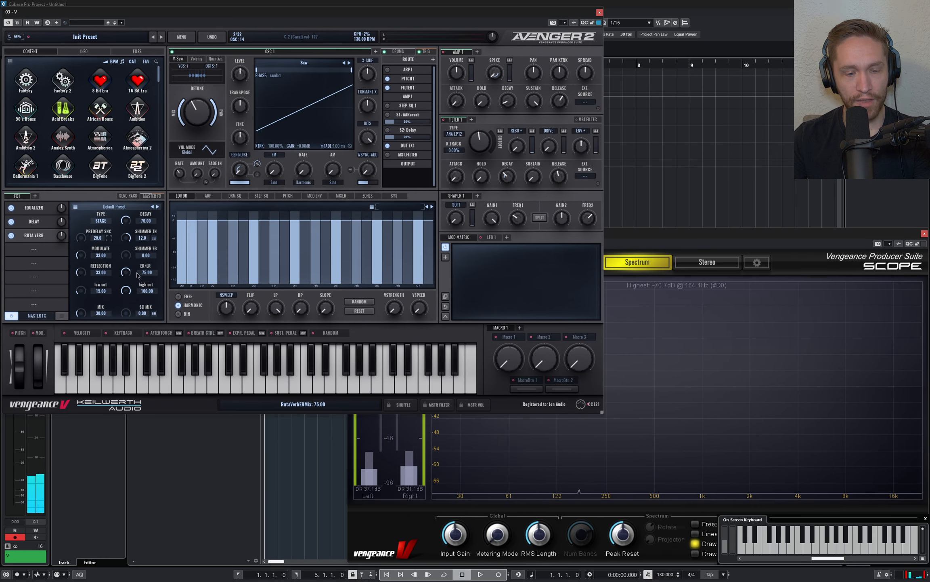
{"action": "left_click_drag", "start_coordinate": [130, 255], "coordinate": [127, 255]}
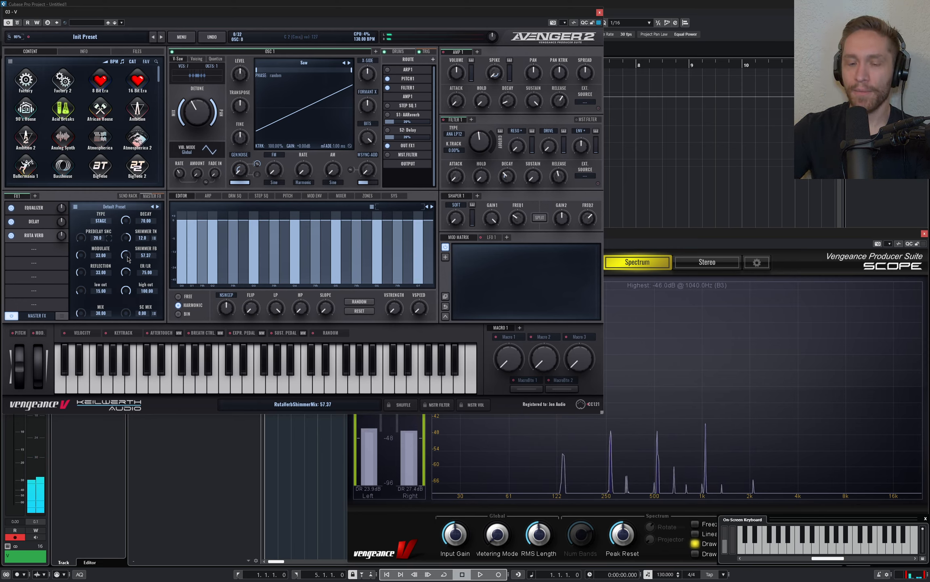
{"action": "key", "text": "q"}
{"action": "key", "text": "e"}
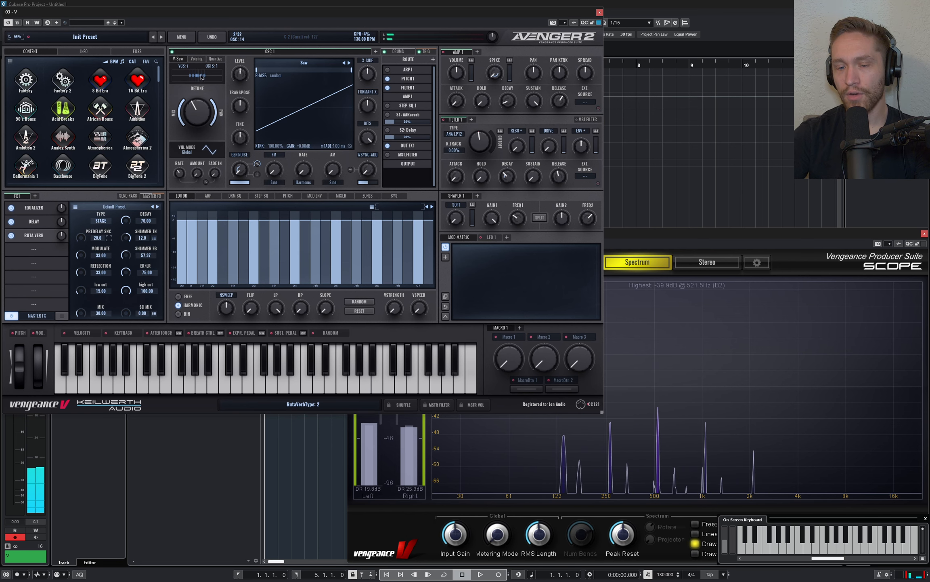
Raise Amp 1's attack to about 3284 ms and sweep Filter 1's cutoff over the held chord, ending at 837.18 Hz
{"action": "mouse_move", "coordinate": [516, 145]}
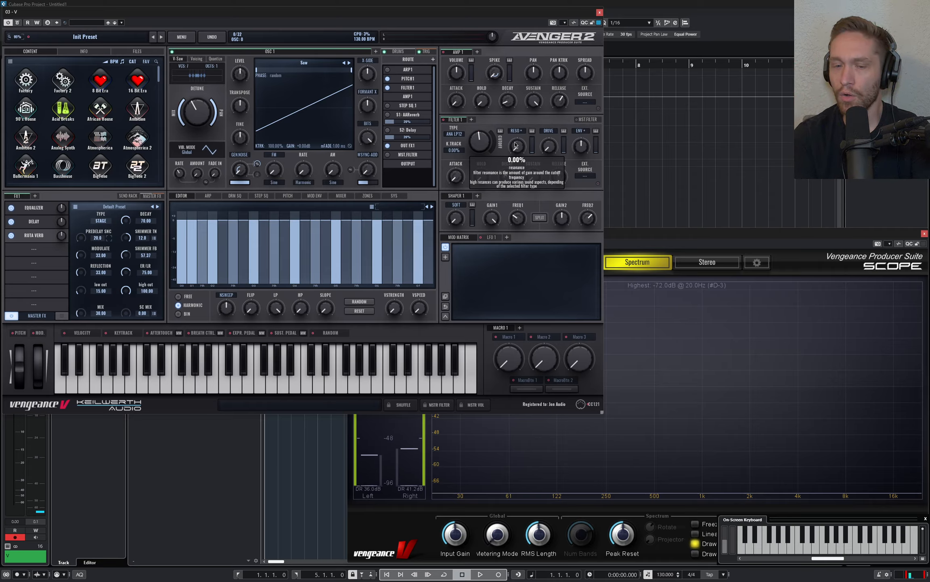
{"action": "left_click_drag", "start_coordinate": [456, 101], "coordinate": [456, 57]}
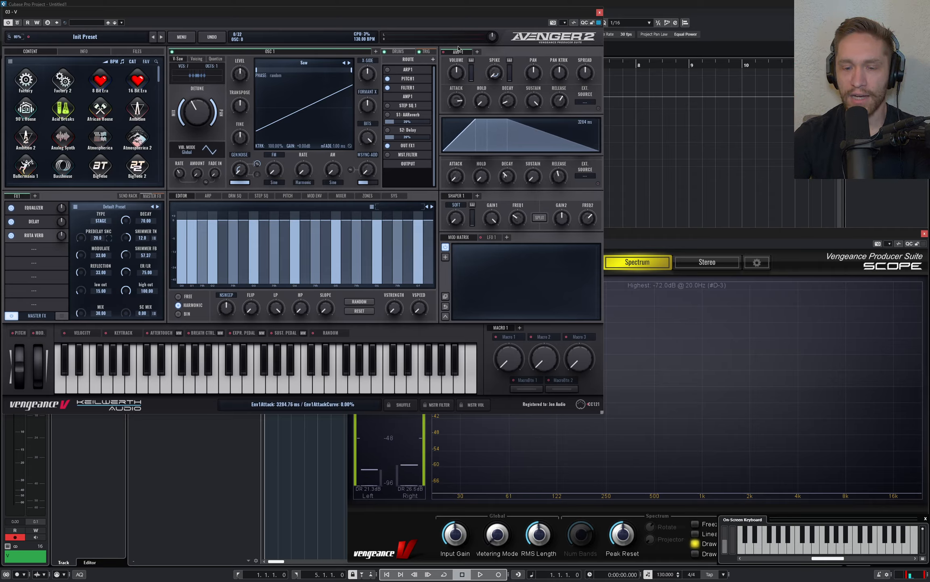
{"action": "key", "text": "q"}
{"action": "key", "text": "e"}
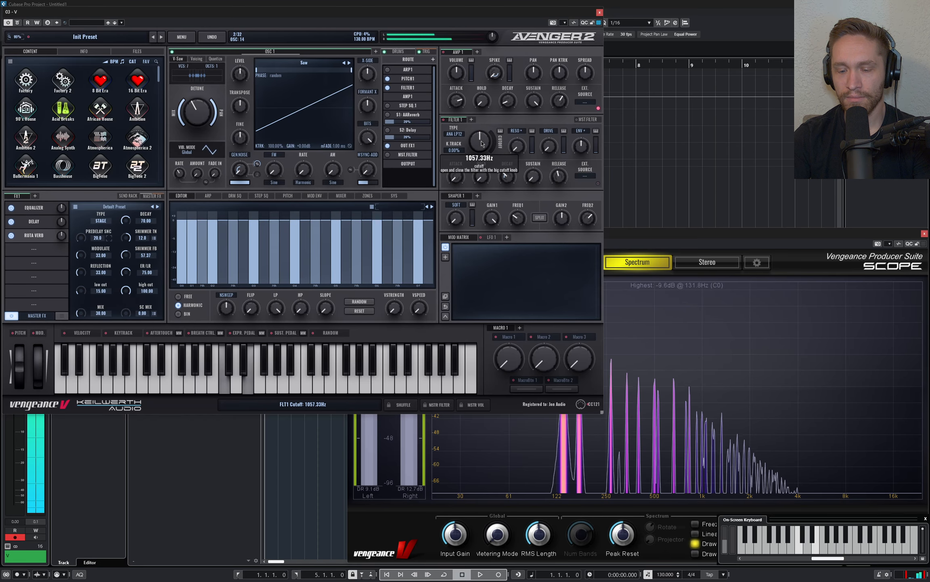
{"action": "left_click_drag", "start_coordinate": [482, 140], "coordinate": [482, 138]}
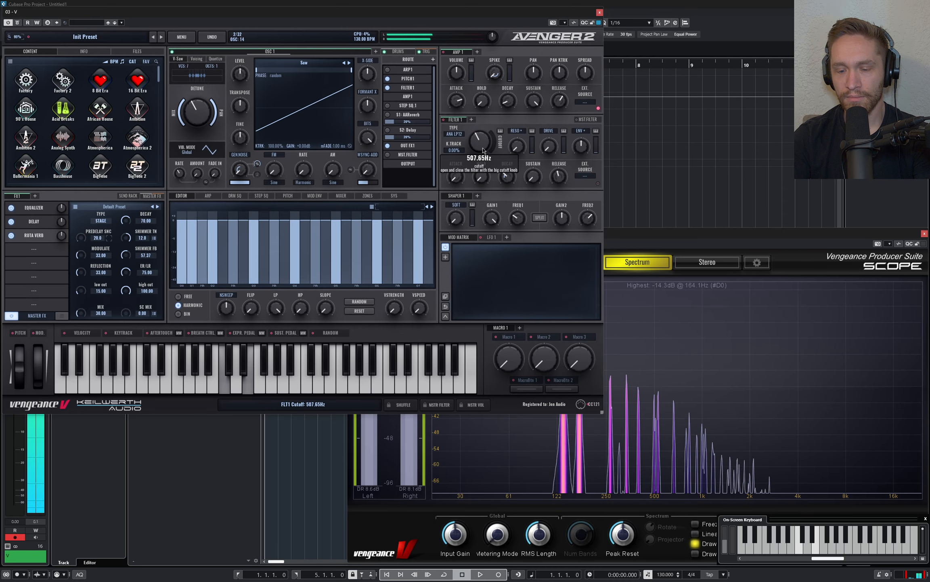
{"action": "left_click_drag", "start_coordinate": [484, 146], "coordinate": [485, 145]}
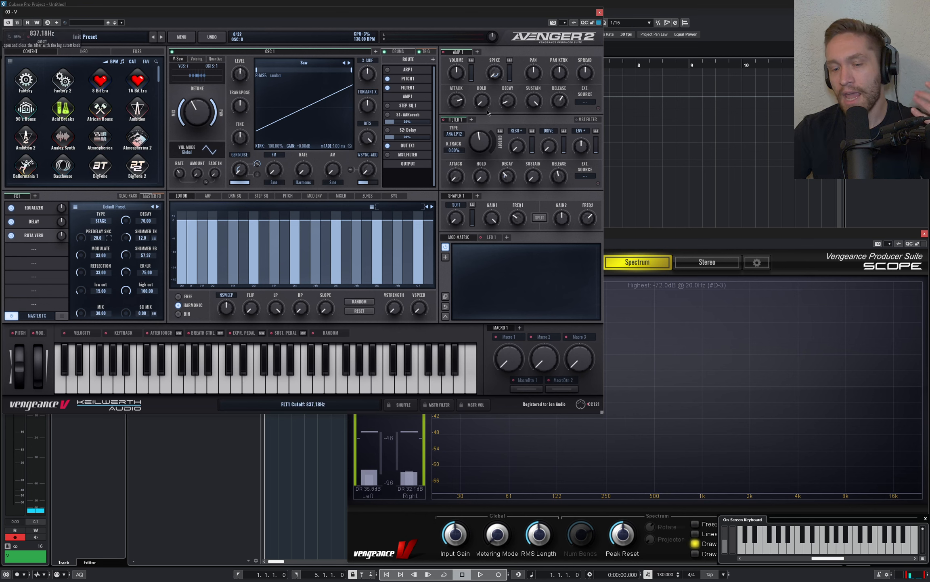
Assign LFO 1 to Filter 1's cutoff and raise the modulation amount to about 24
{"action": "left_click", "coordinate": [487, 237]}
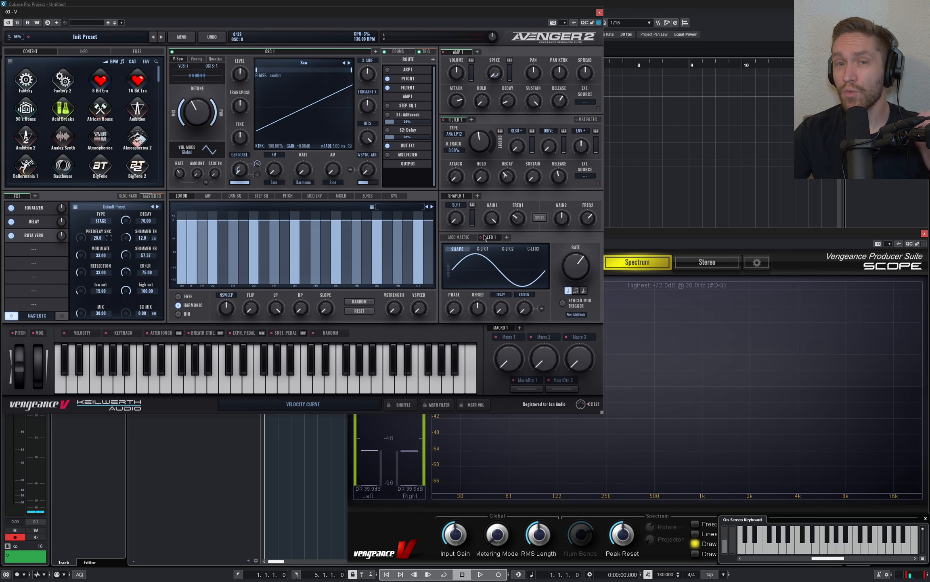
{"action": "left_click_drag", "start_coordinate": [480, 237], "coordinate": [480, 141]}
{"action": "left_click", "coordinate": [464, 237]}
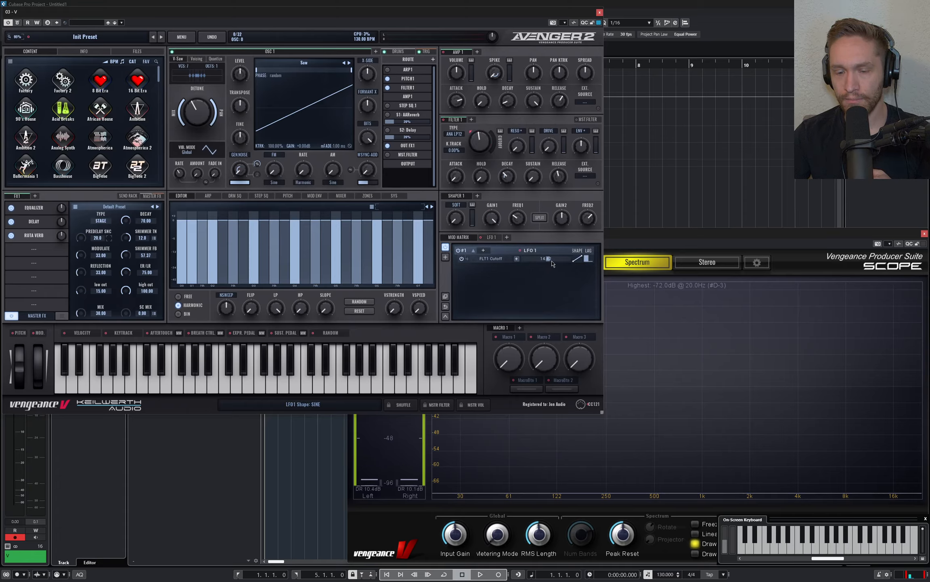
{"action": "left_click_drag", "start_coordinate": [554, 263], "coordinate": [555, 262]}
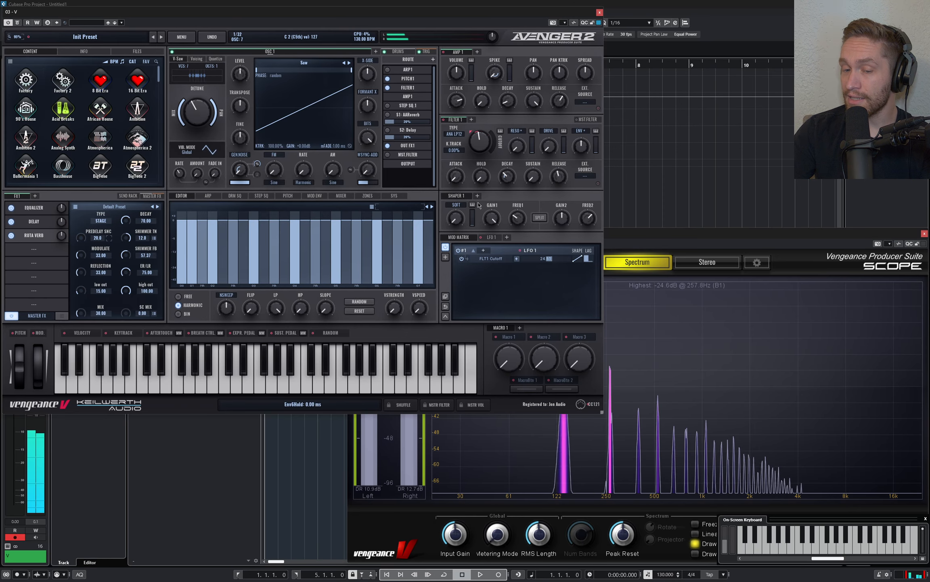
Slow LFO 1's rate to about 0.26 Hz without tempo sync and reduce its modulation amount on Filter 1's cutoff
{"action": "left_click", "coordinate": [492, 237]}
{"action": "left_click_drag", "start_coordinate": [575, 262], "coordinate": [575, 276]}
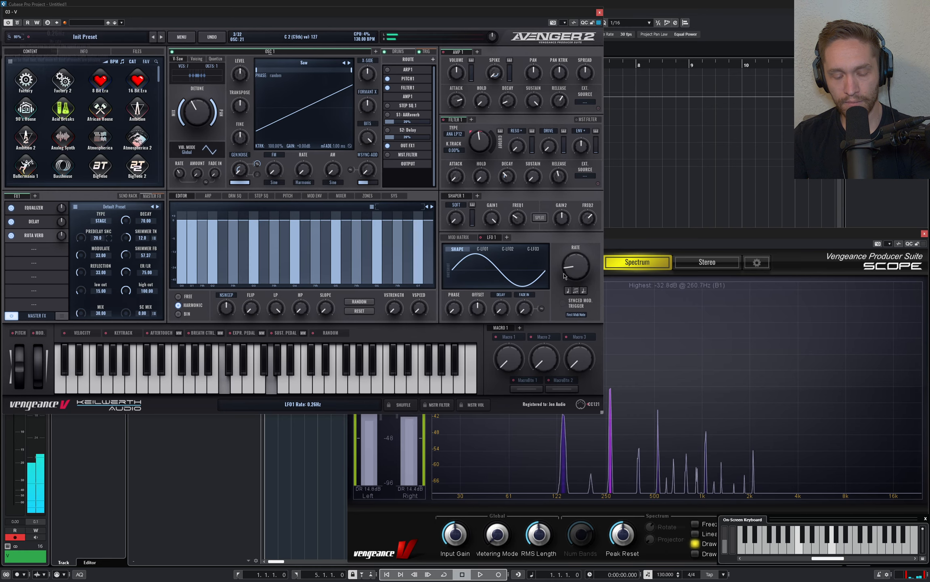
{"action": "left_click", "coordinate": [466, 237]}
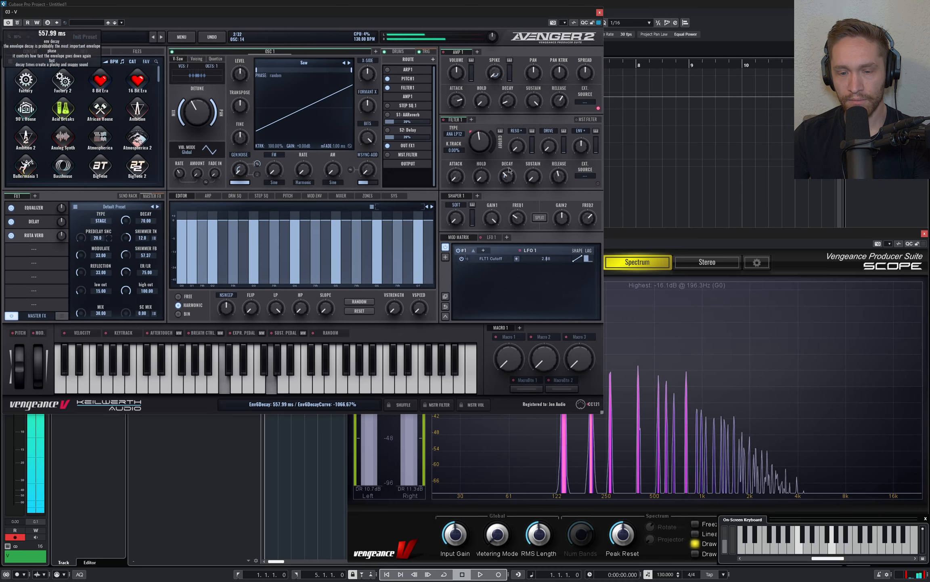
{"action": "mouse_move", "coordinate": [516, 149]}
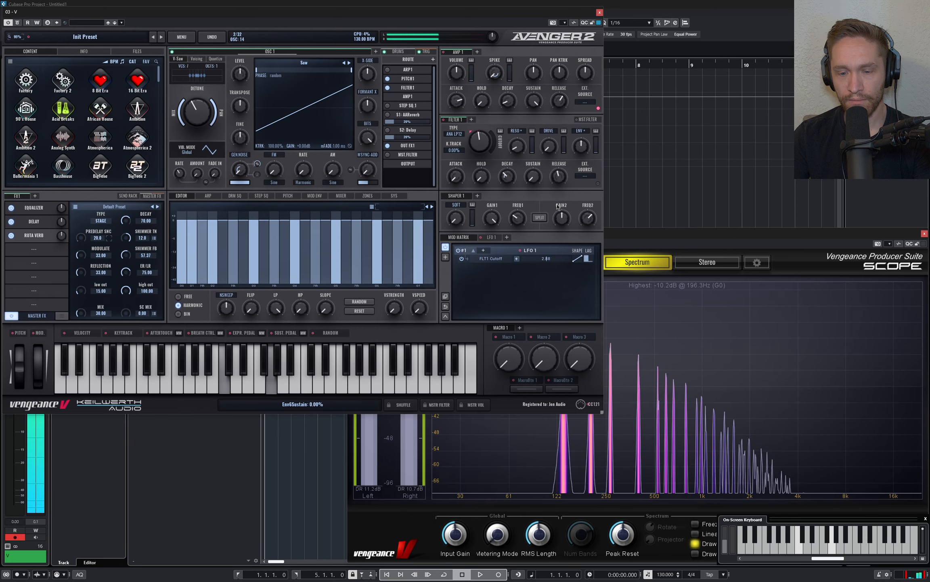
Raise LFO 1's modulation amount on Filter 1's cutoff to about 7 and lower the cutoff while the chord plays
{"action": "scroll", "coordinate": [550, 261], "scroll_direction": "down", "scroll_amount": 2}
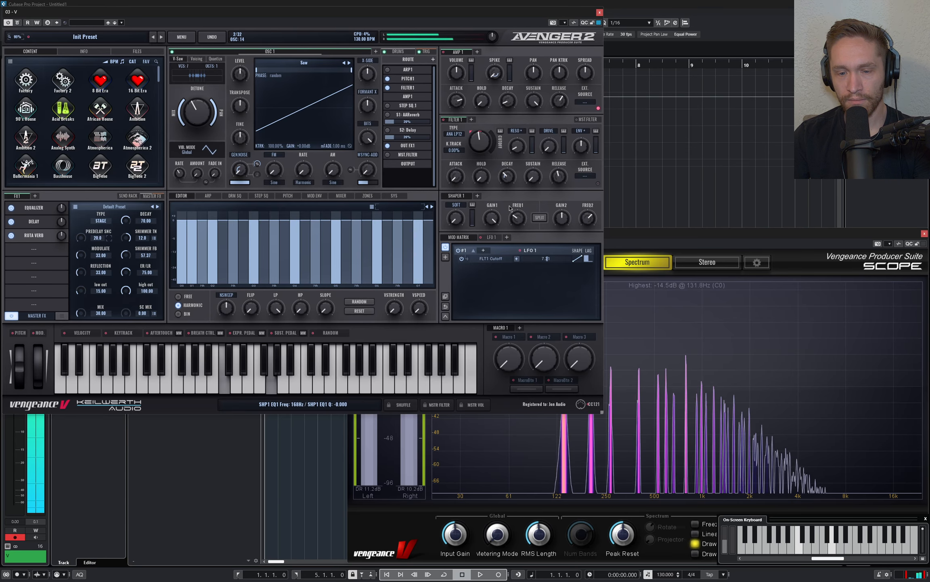
{"action": "mouse_move", "coordinate": [481, 158]}
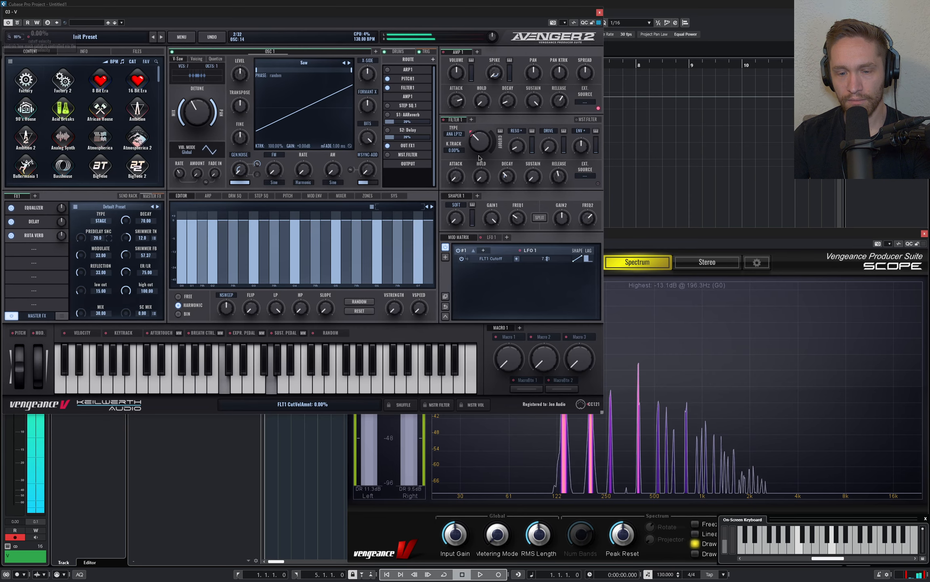
{"action": "scroll", "coordinate": [481, 150], "scroll_direction": "down", "scroll_amount": 3}
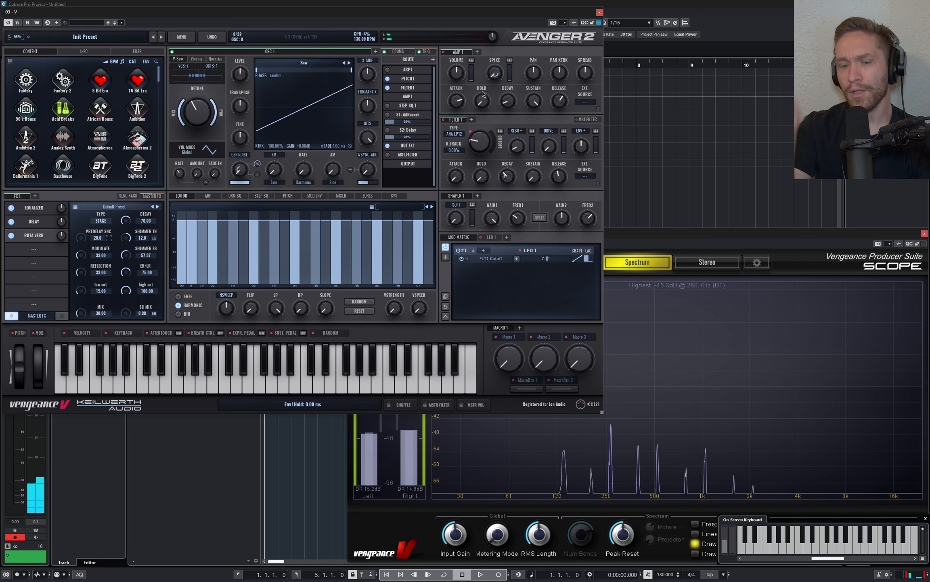
Set LFO 1's shape to Random Tri and play the chord to hear the cutoff movement
{"action": "left_click", "coordinate": [491, 237]}
{"action": "left_click_drag", "start_coordinate": [478, 309], "coordinate": [479, 267]}
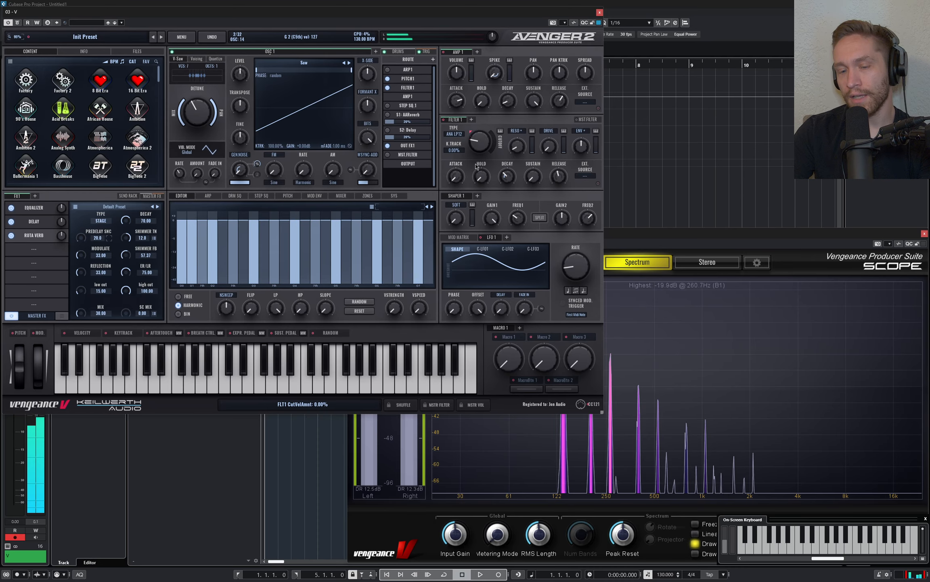
{"action": "left_click", "coordinate": [497, 263]}
{"action": "left_click", "coordinate": [496, 293]}
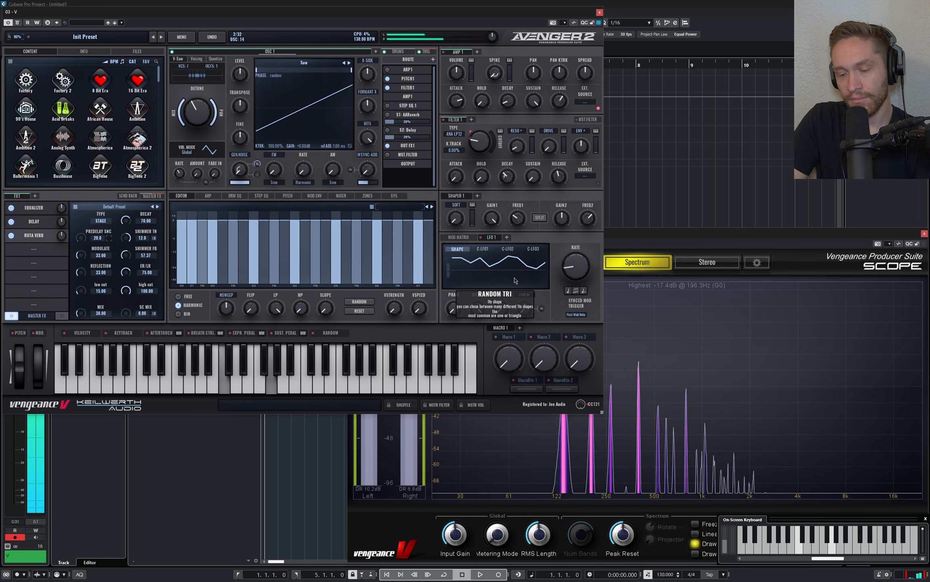
Switch Filter 1 to the NEX LP12 low-pass type, playing the chord while setting resonance to 18.42% and cutoff to 74.81 Hz
{"action": "left_click", "coordinate": [454, 135]}
{"action": "mouse_move", "coordinate": [459, 145]}
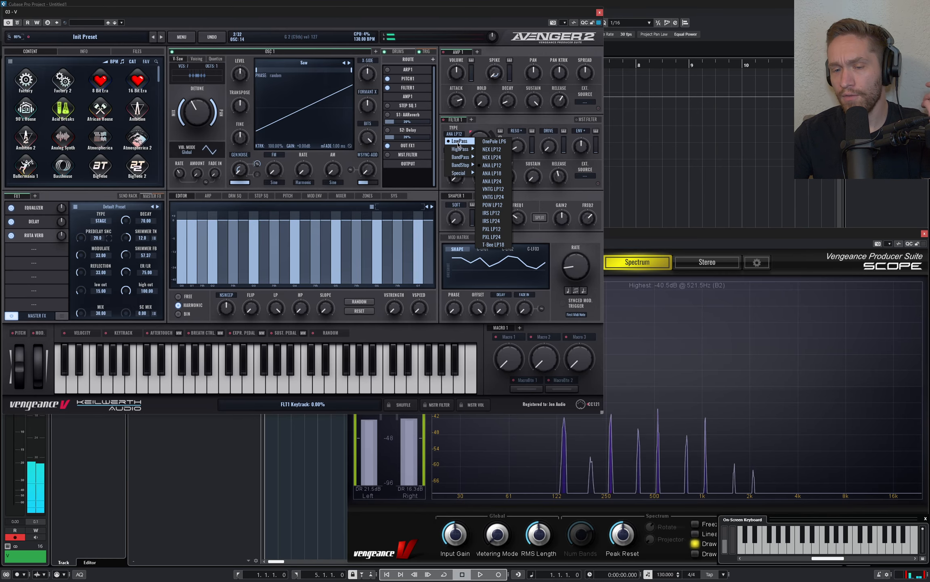
{"action": "left_click", "coordinate": [491, 149]}
{"action": "key", "text": "q"}
{"action": "key", "text": "t"}
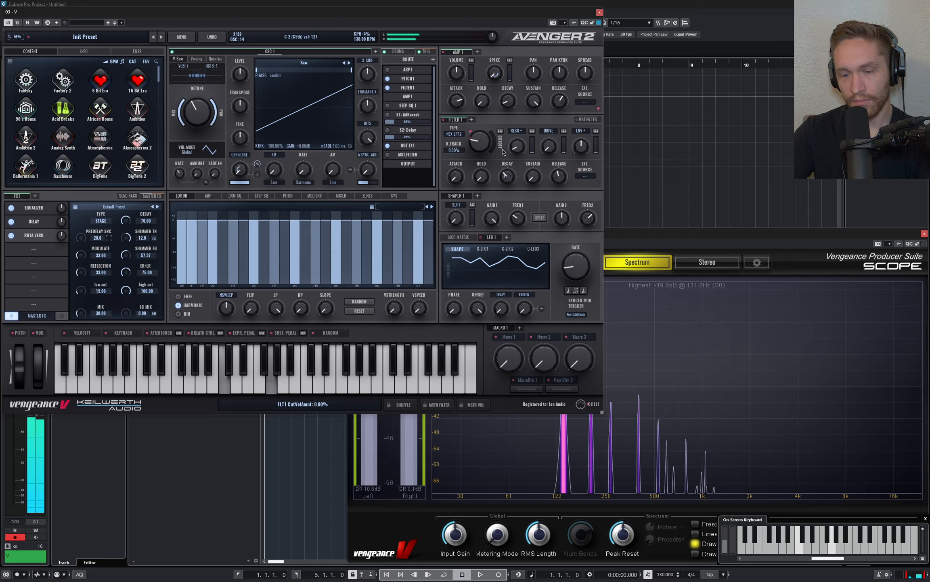
{"action": "mouse_move", "coordinate": [520, 151]}
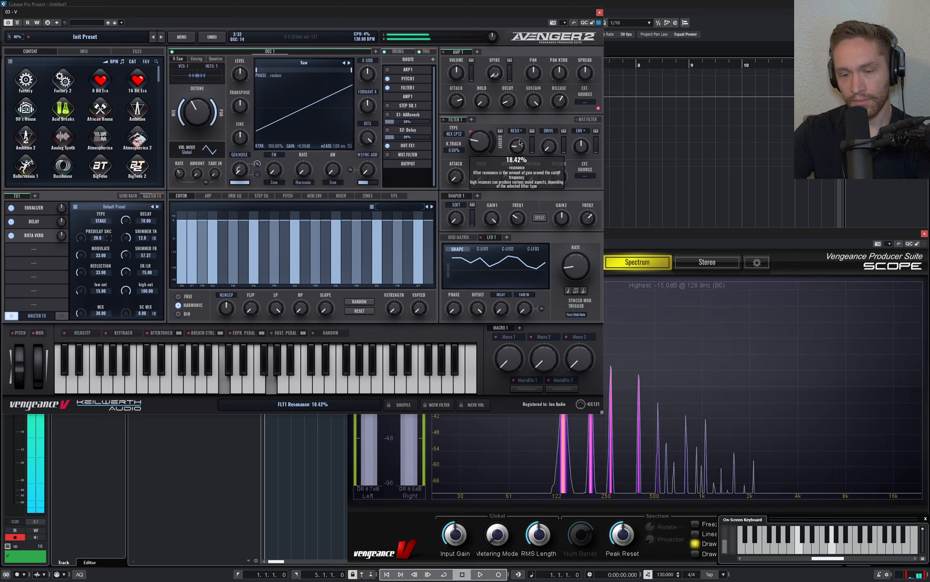
{"action": "left_click_drag", "start_coordinate": [489, 148], "coordinate": [484, 148]}
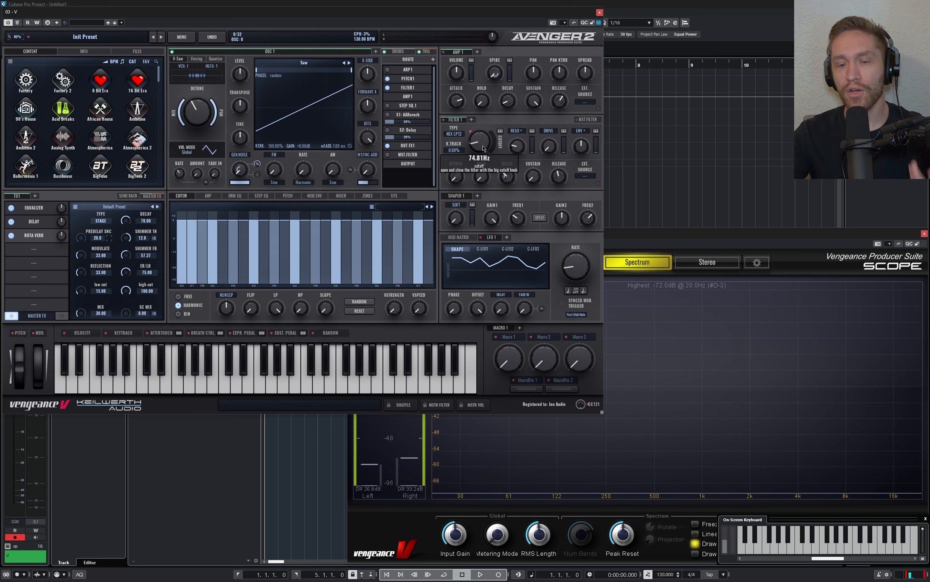
Look through Filter 1's type categories, including Special and BandStop, and read the description of its Drive control
{"action": "left_click", "coordinate": [461, 134]}
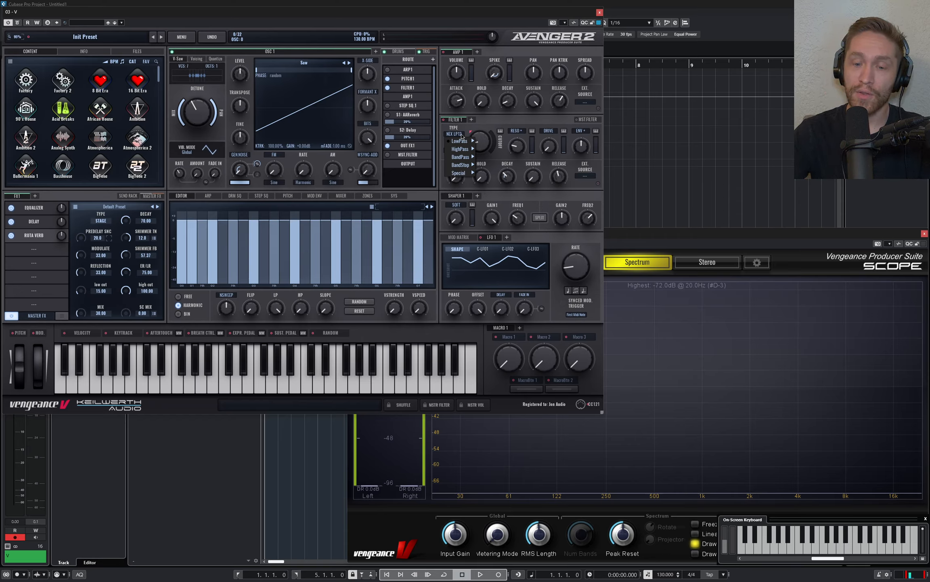
{"action": "mouse_move", "coordinate": [458, 174]}
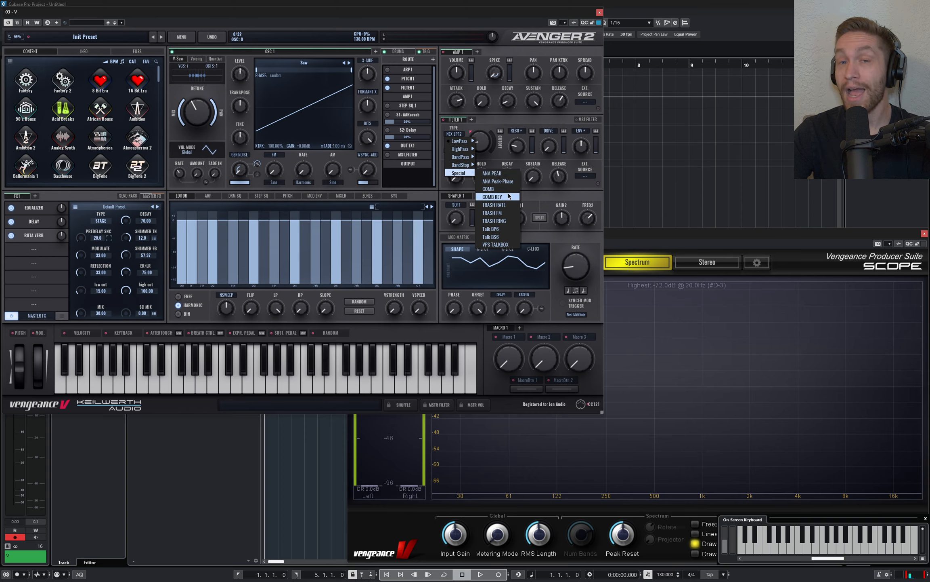
{"action": "left_click", "coordinate": [492, 127]}
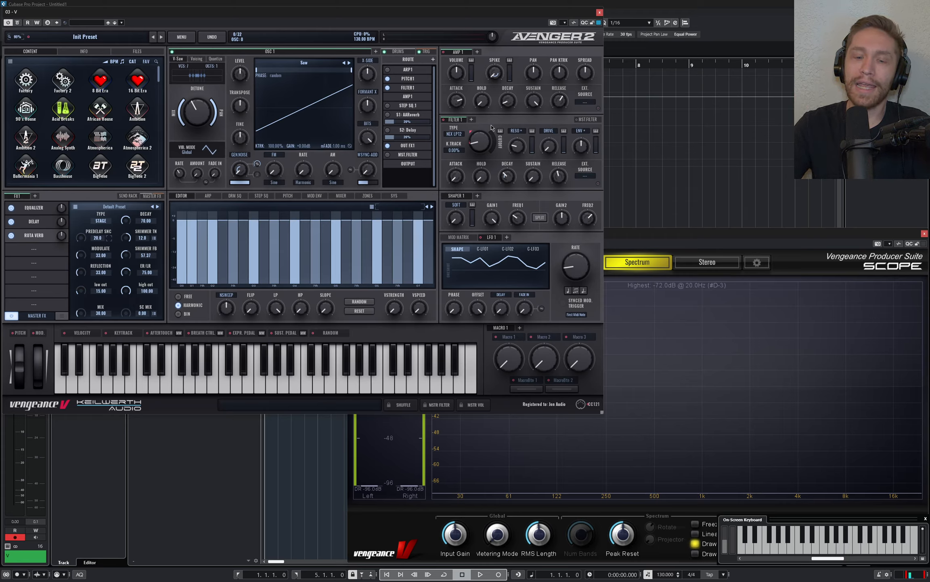
{"action": "left_click", "coordinate": [454, 133]}
{"action": "mouse_move", "coordinate": [458, 140]}
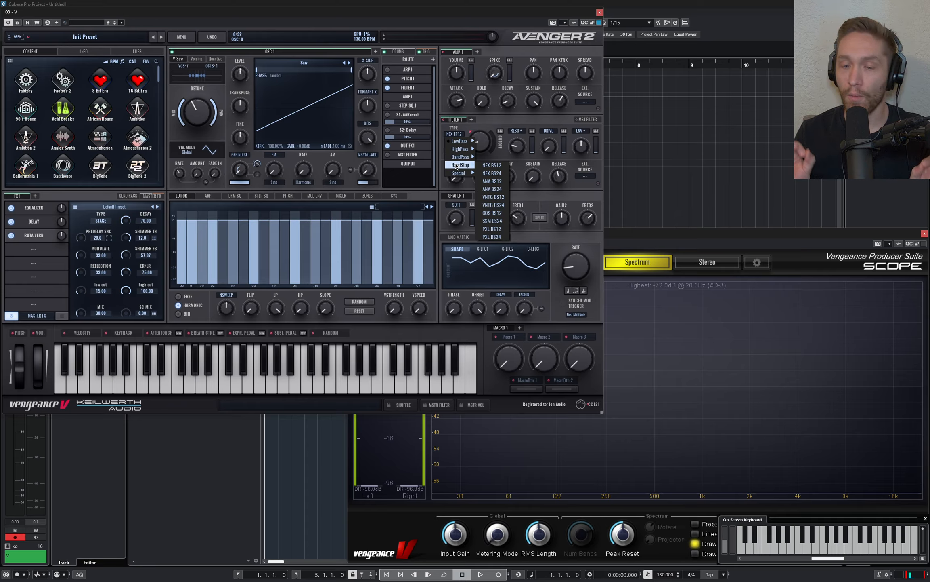
{"action": "left_click", "coordinate": [491, 124]}
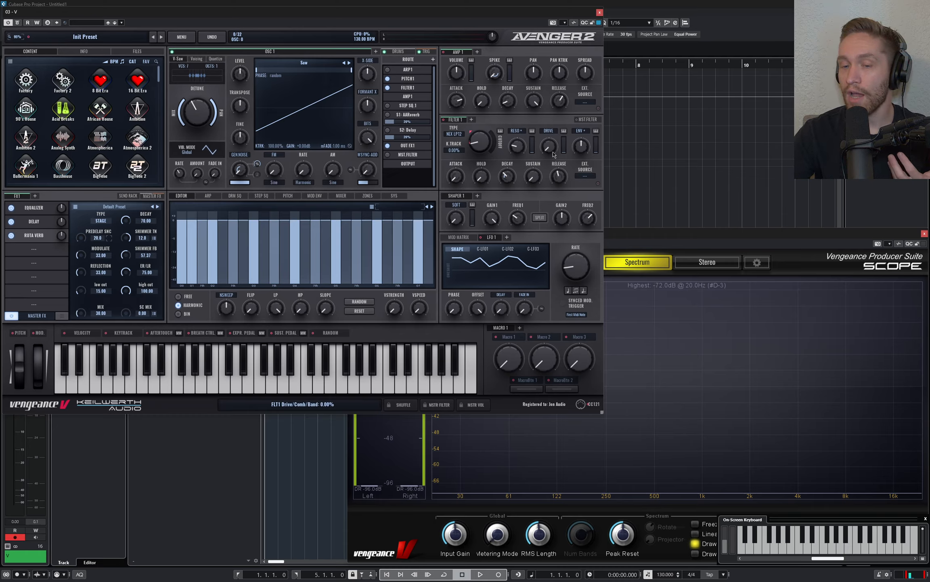
{"action": "mouse_move", "coordinate": [554, 151]}
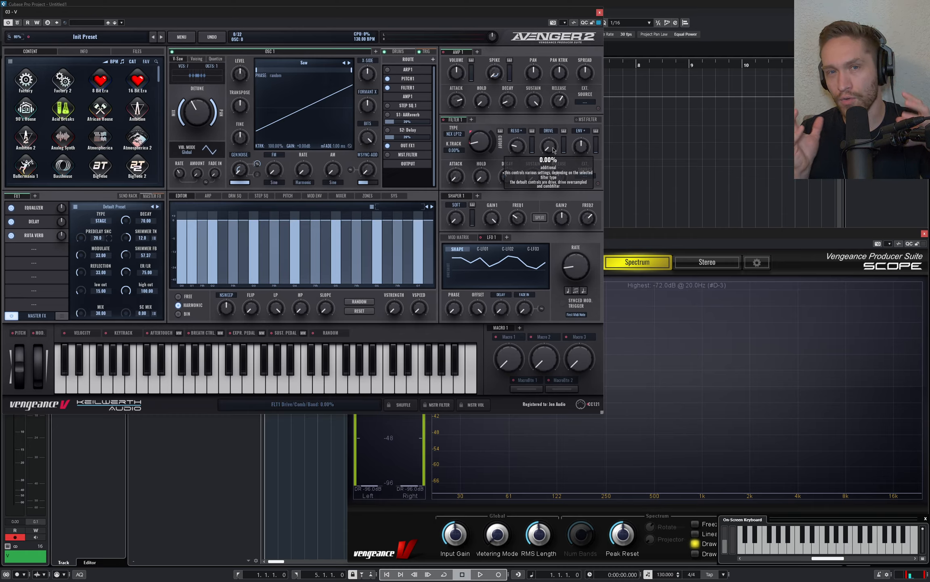